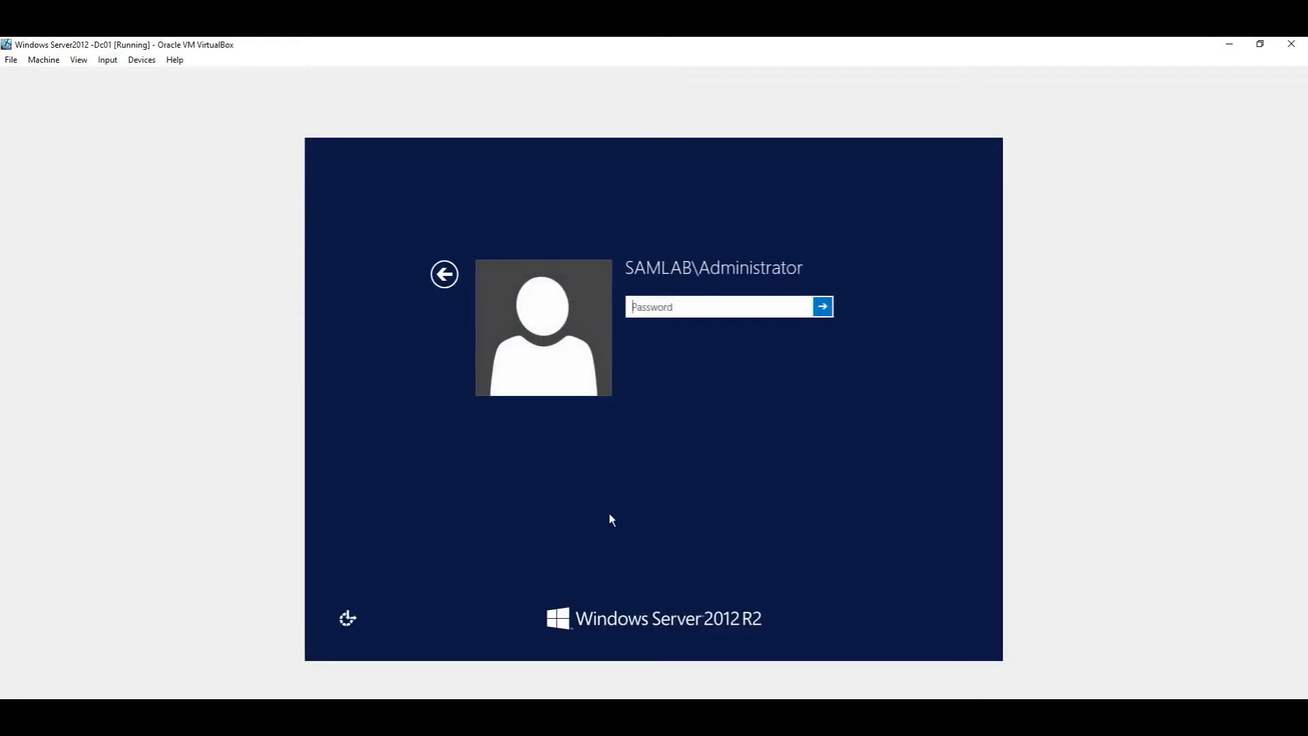
# Step: Sign in to the Windows Server 2012 R2 VM with the Administrator password
pyautogui.write('•')
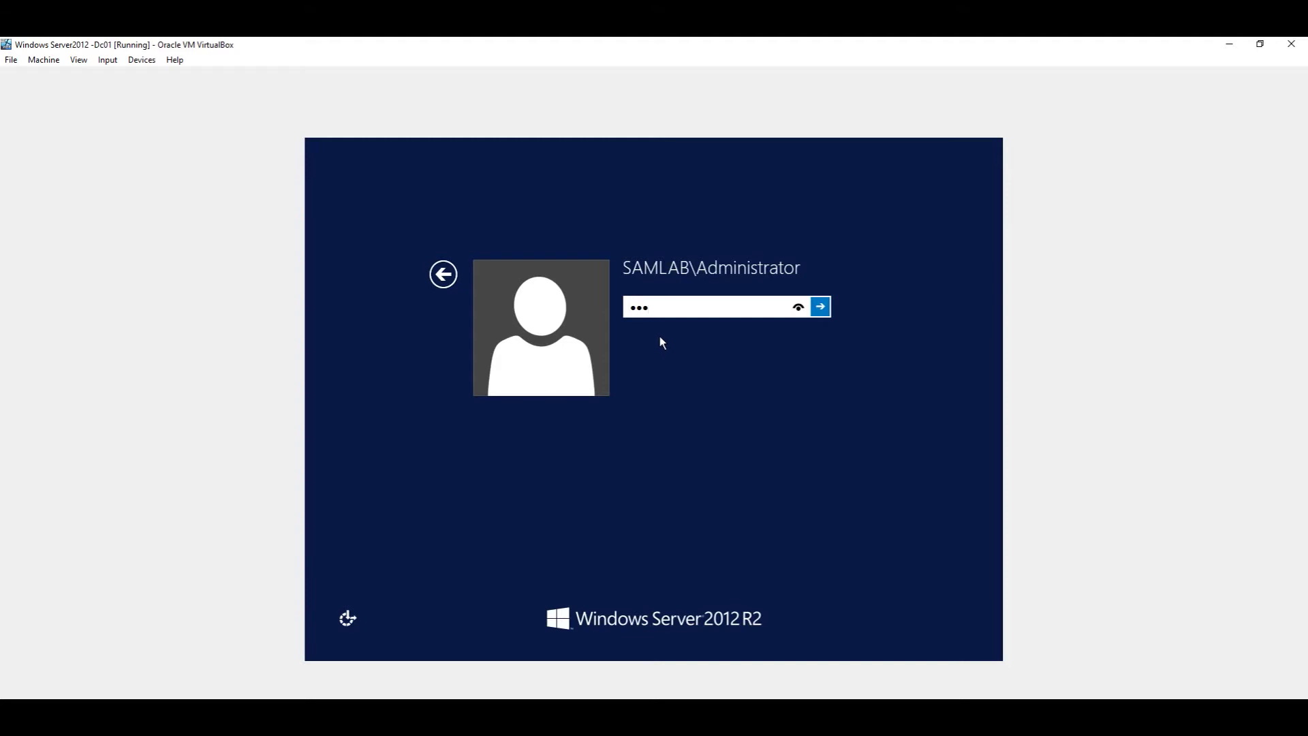
pyautogui.write('••••••••')
pyautogui.click(821, 307)
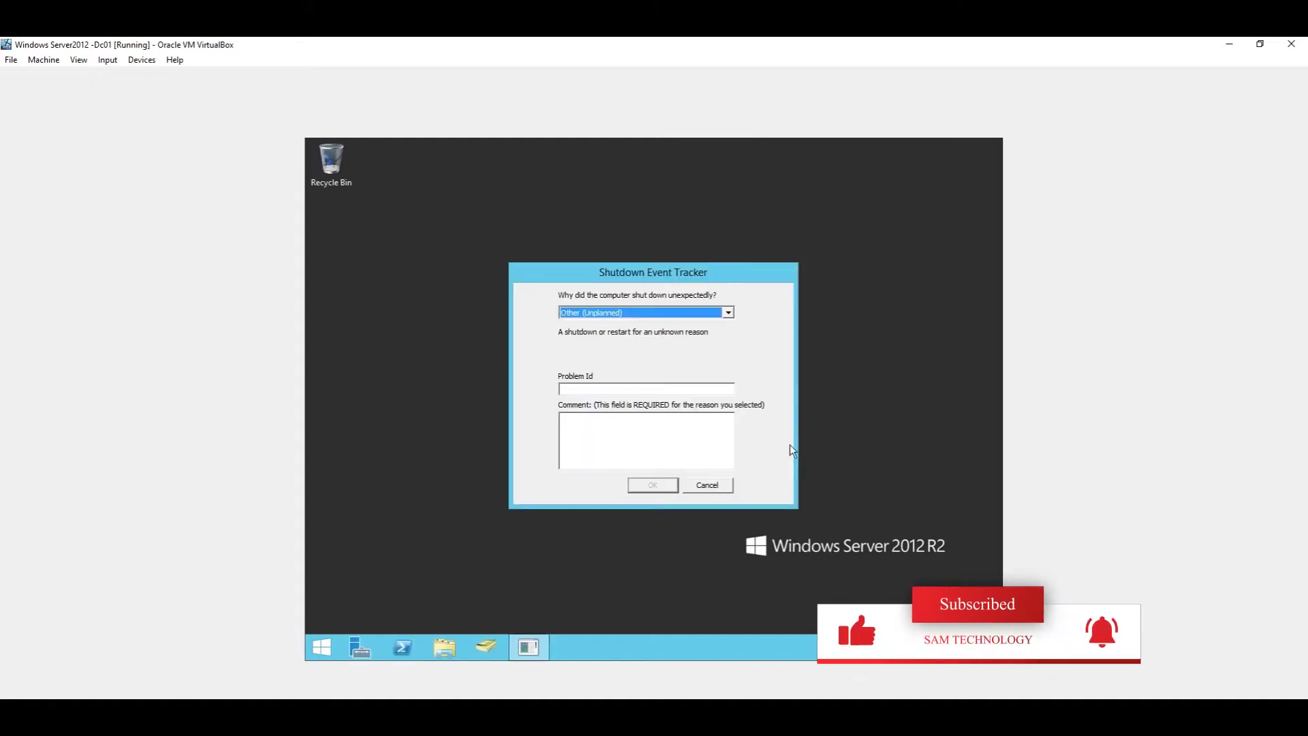
pyautogui.moveTo(617, 732)
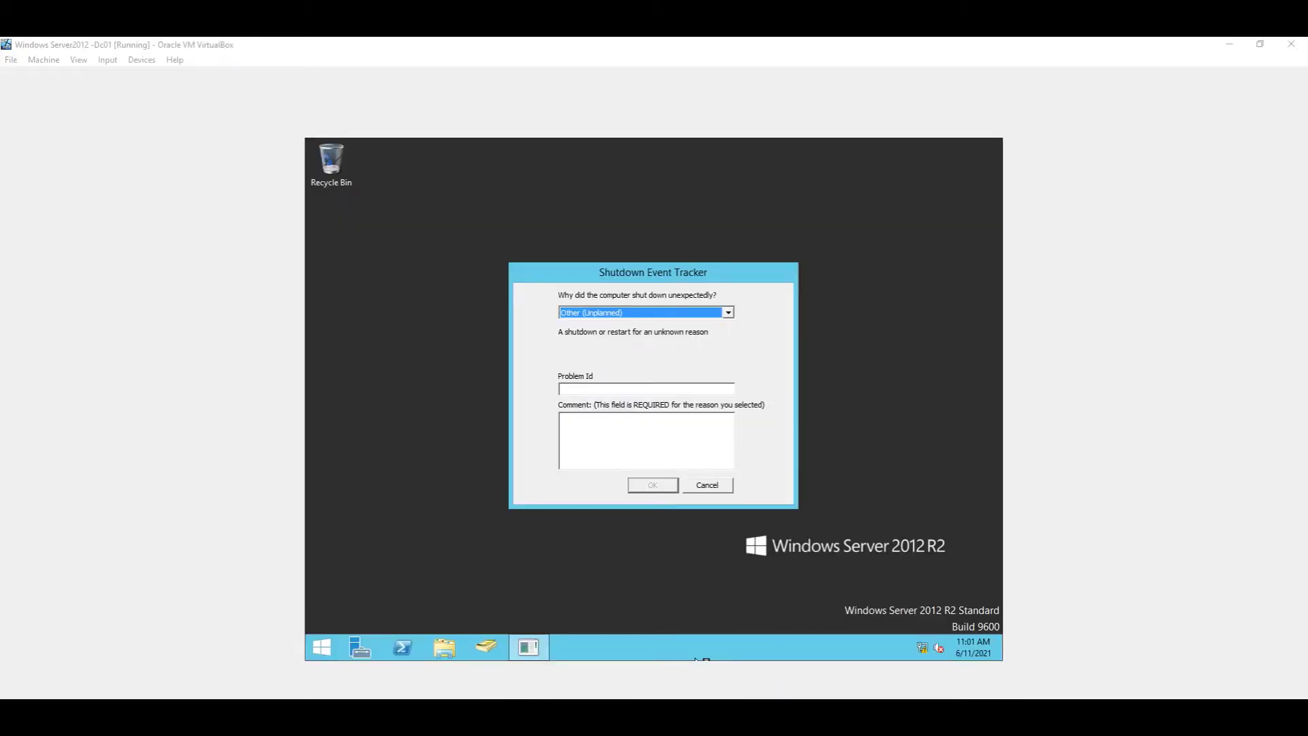
# Step: Switch to the Windows 10 VM and send it Ctrl-Alt-Del from the Input > Keyboard menu
pyautogui.moveTo(694, 733)
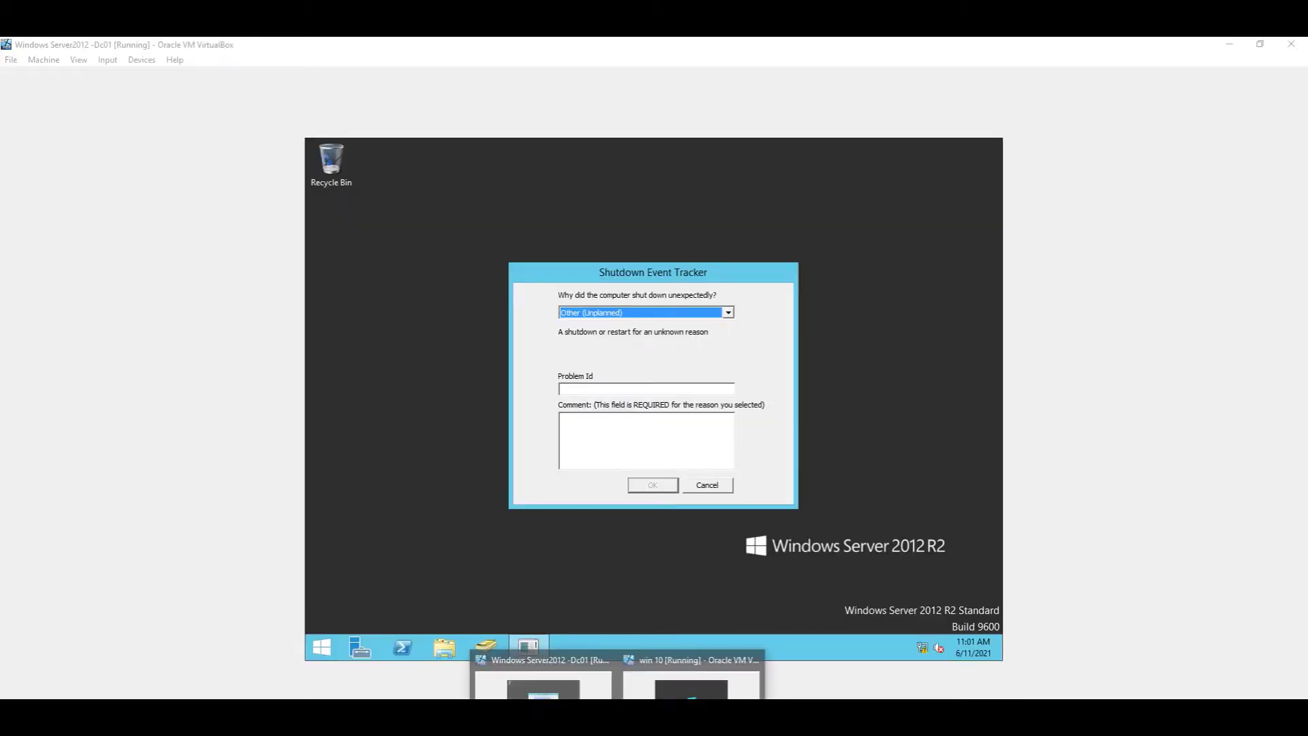
pyautogui.click(665, 692)
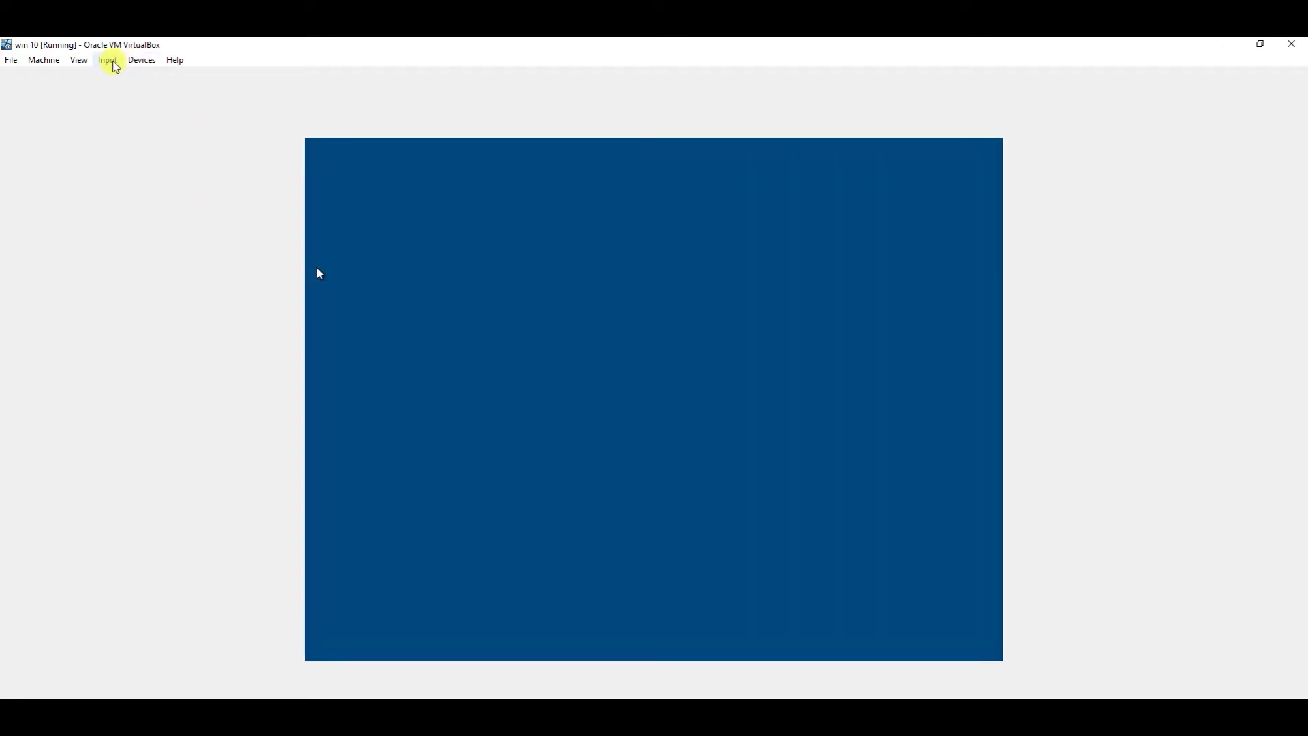
pyautogui.click(113, 63)
pyautogui.click(128, 77)
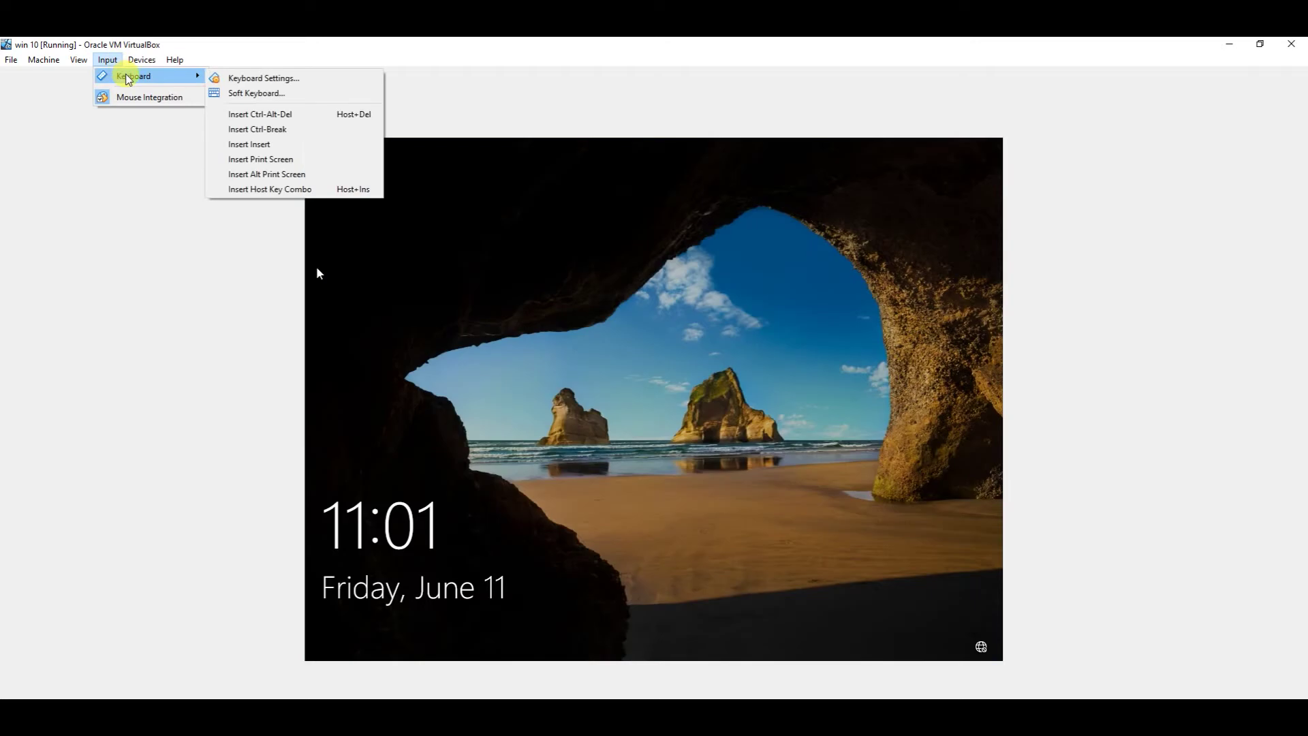
pyautogui.click(246, 114)
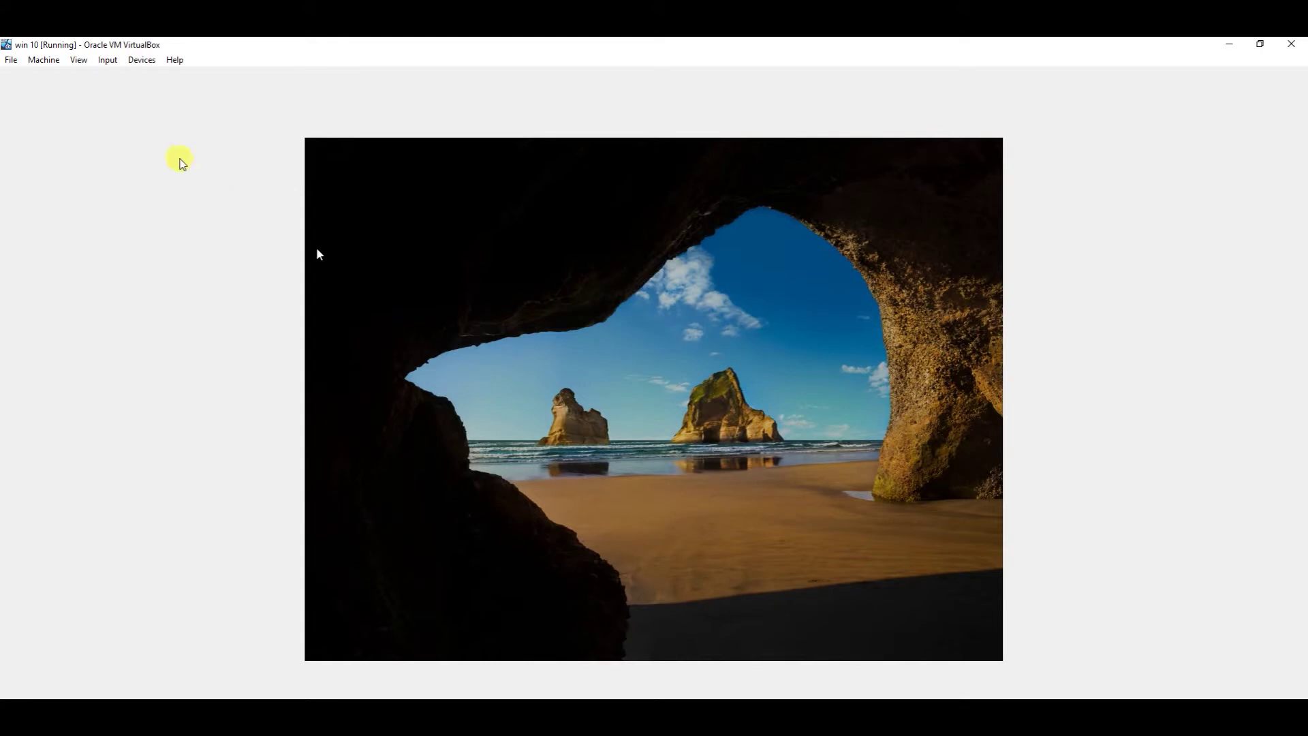
# Step: Enter the Windows 10 password to sign in, then switch back to the Server VM
pyautogui.click(116, 61)
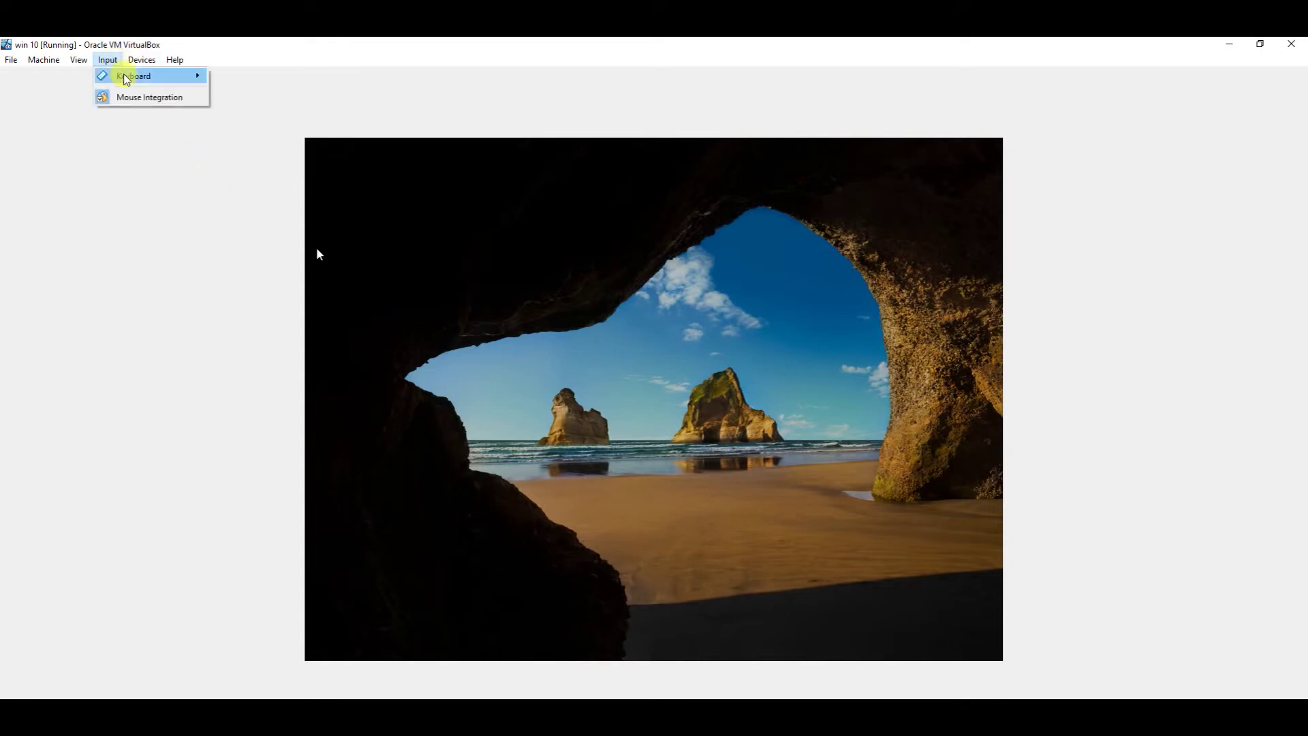
pyautogui.moveTo(133, 77)
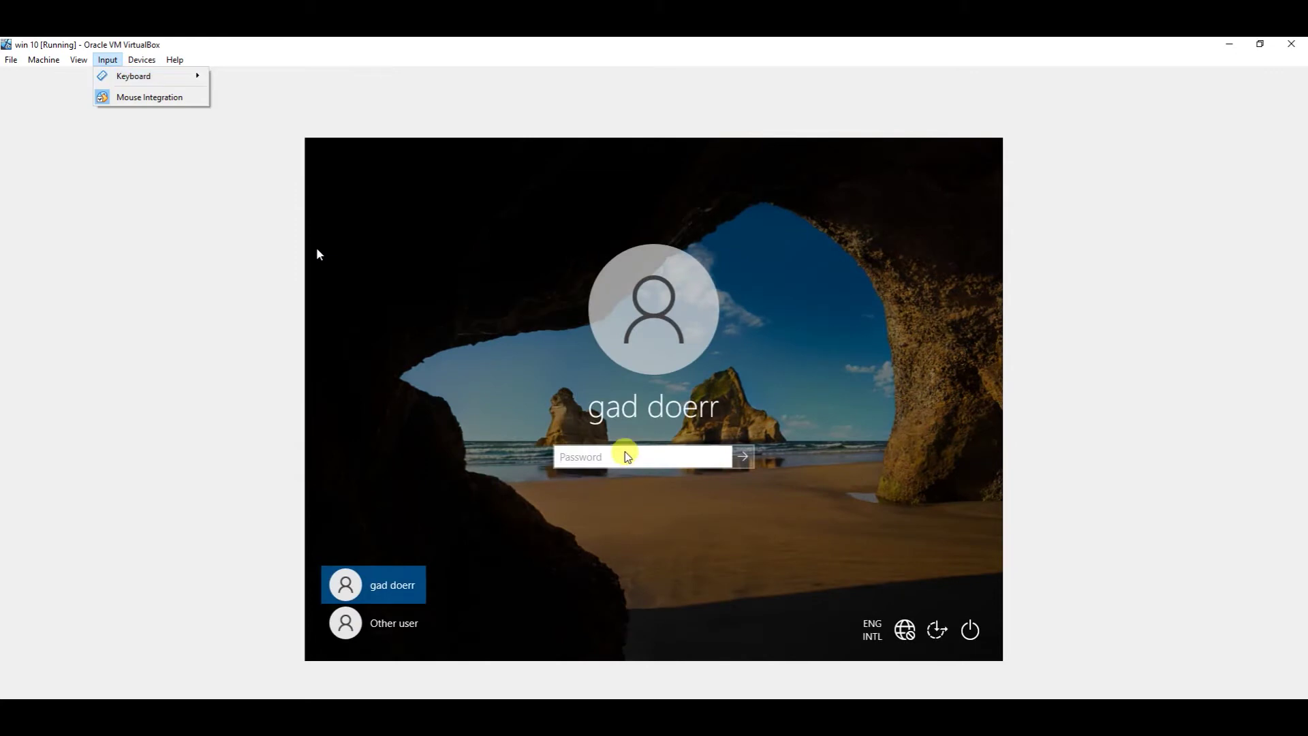
pyautogui.click(624, 452)
pyautogui.write('••')
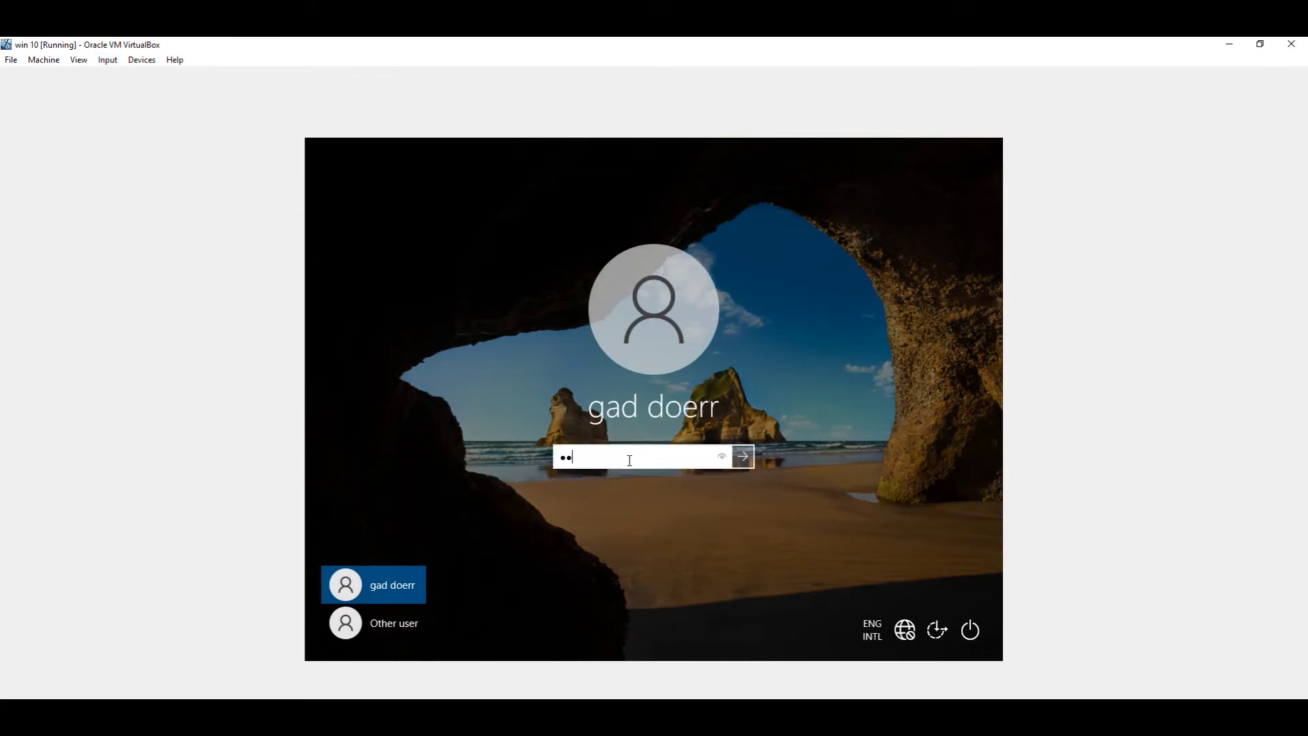
pyautogui.write('••••••')
pyautogui.press('Return')
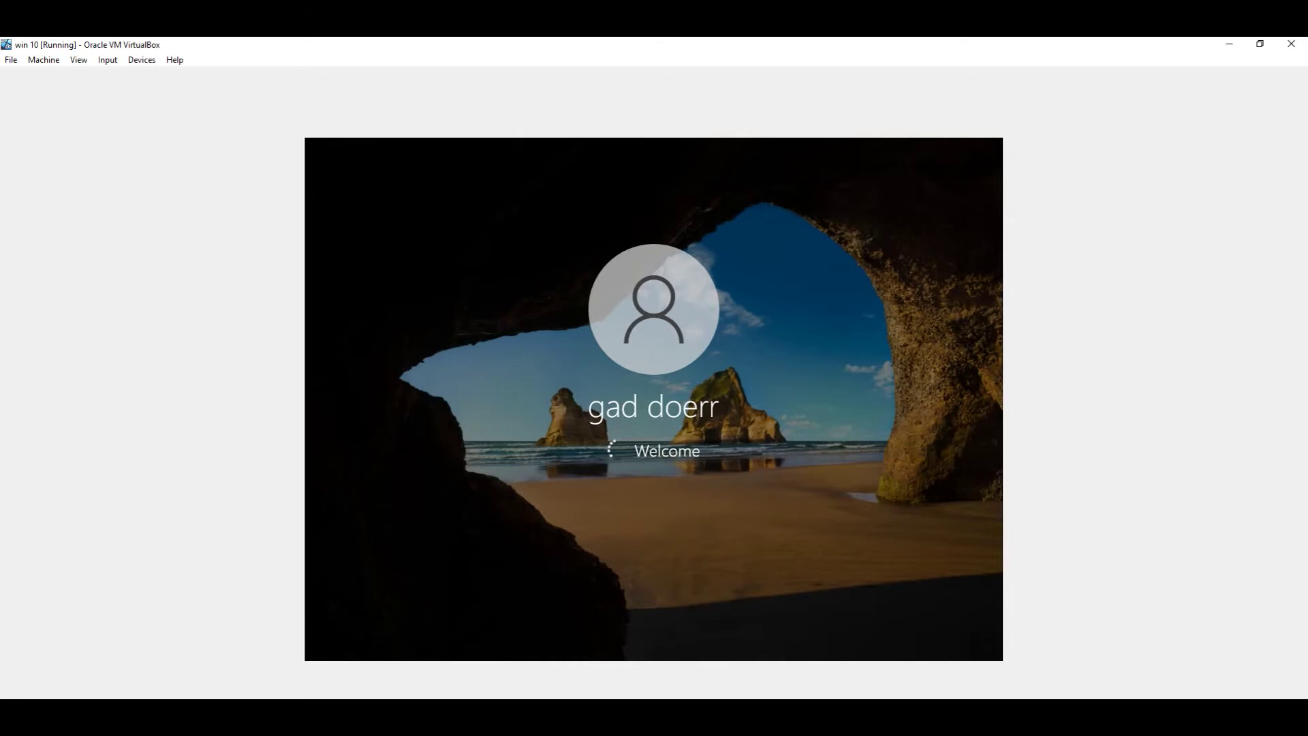
pyautogui.moveTo(617, 730)
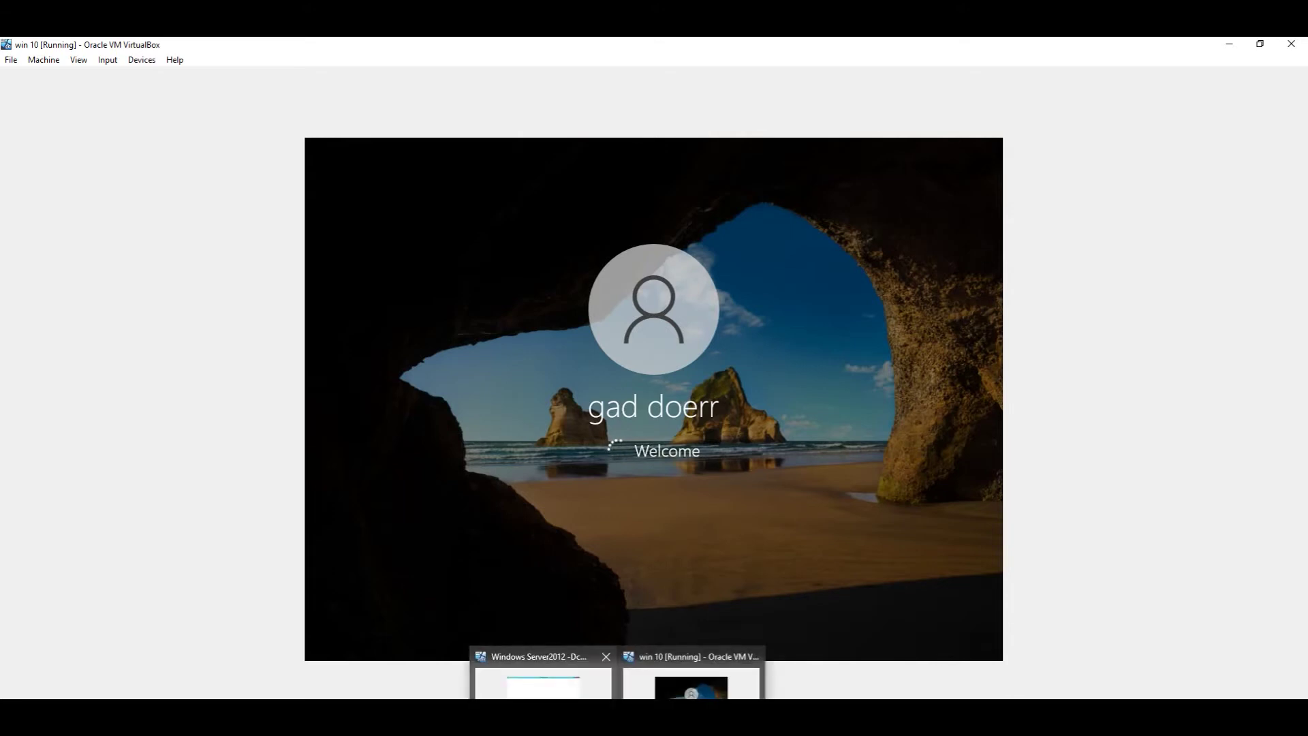
pyautogui.click(543, 685)
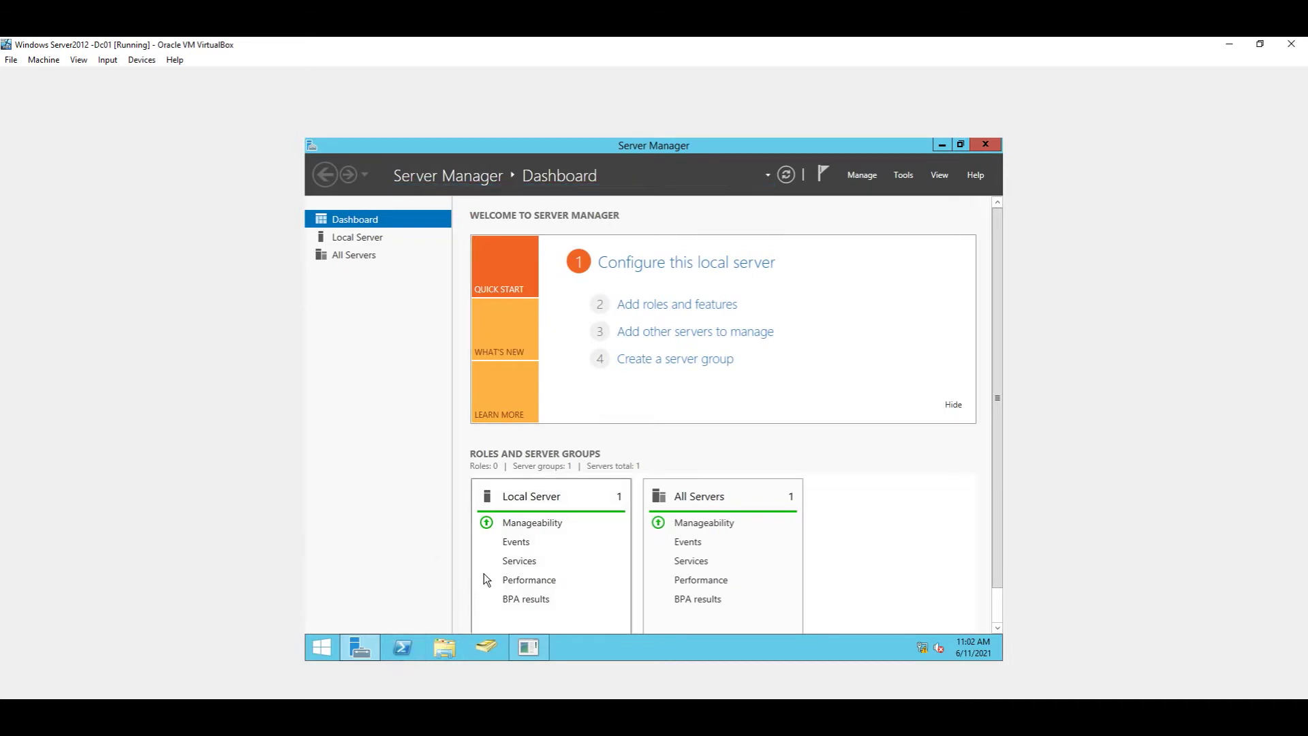
# Step: Run ipconfig in a command prompt to confirm IPv4 192.168.1.12, then close the prompt
pyautogui.press('super+r')
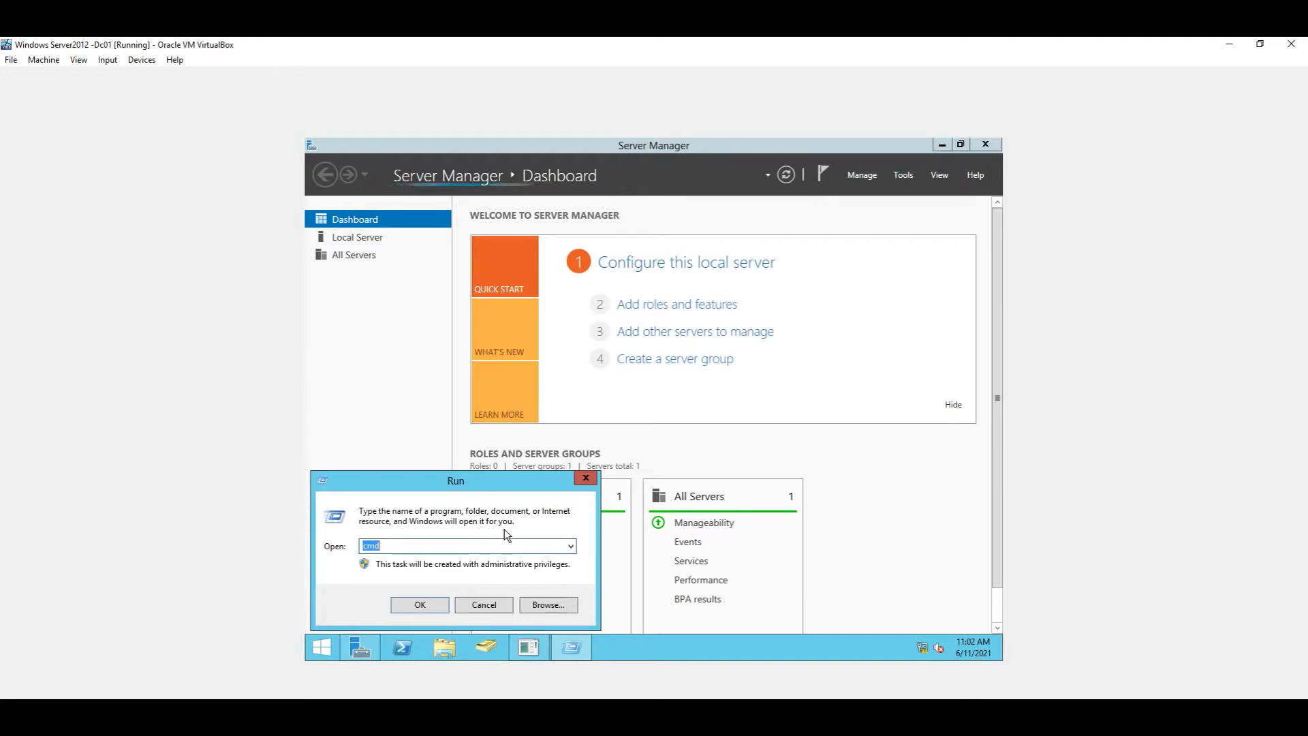
pyautogui.press('Return')
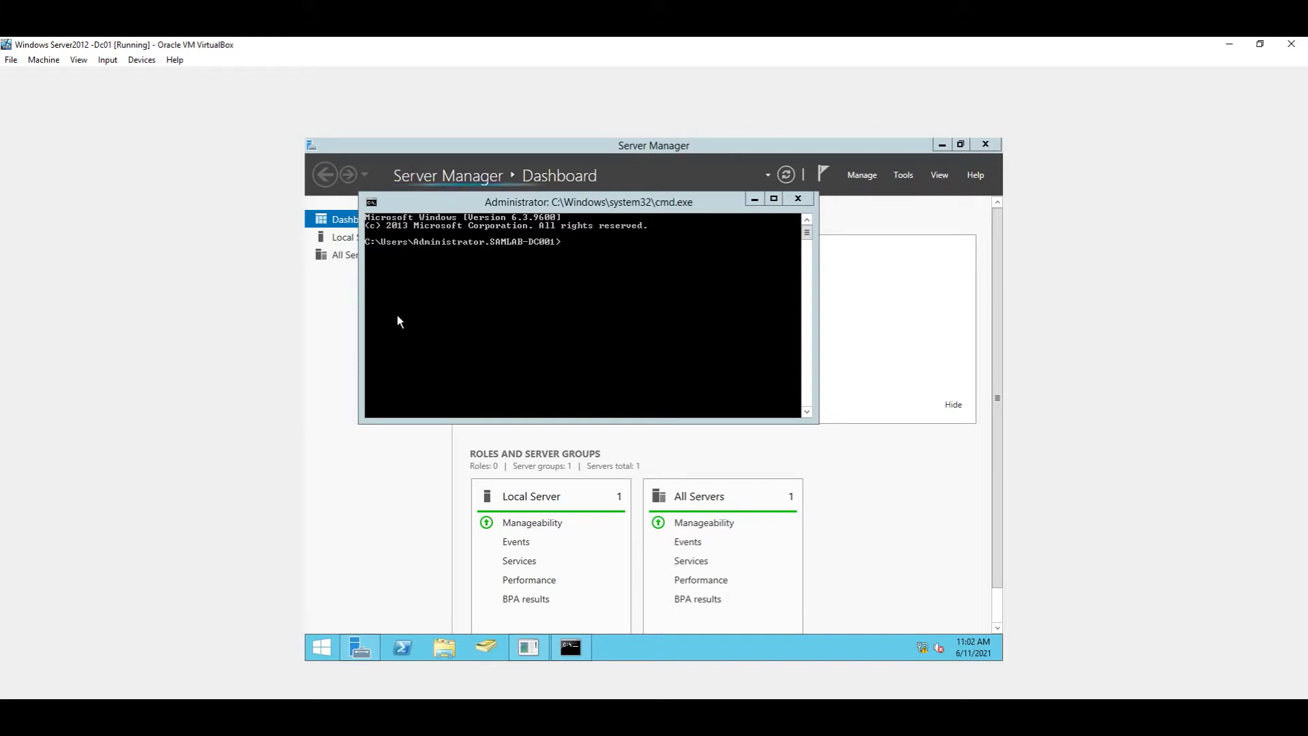
pyautogui.click(585, 244)
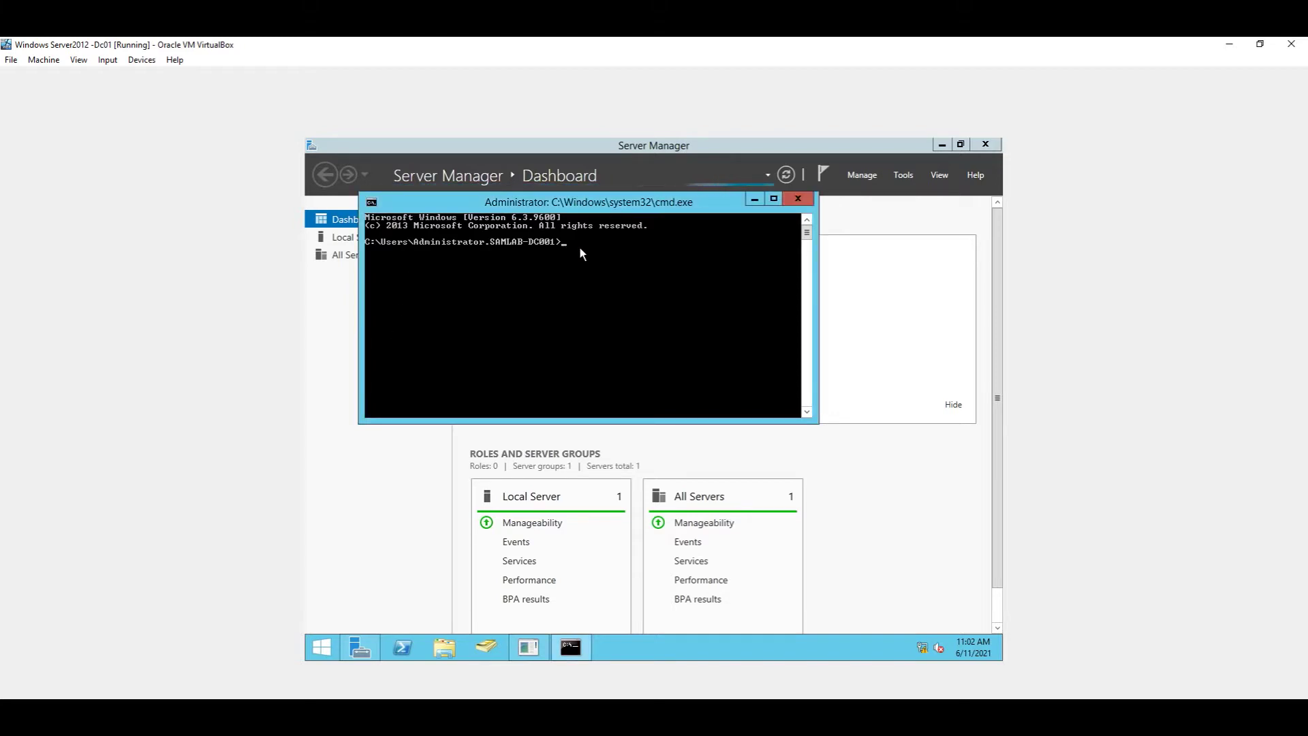
pyautogui.write('ipconfig')
pyautogui.press('Return')
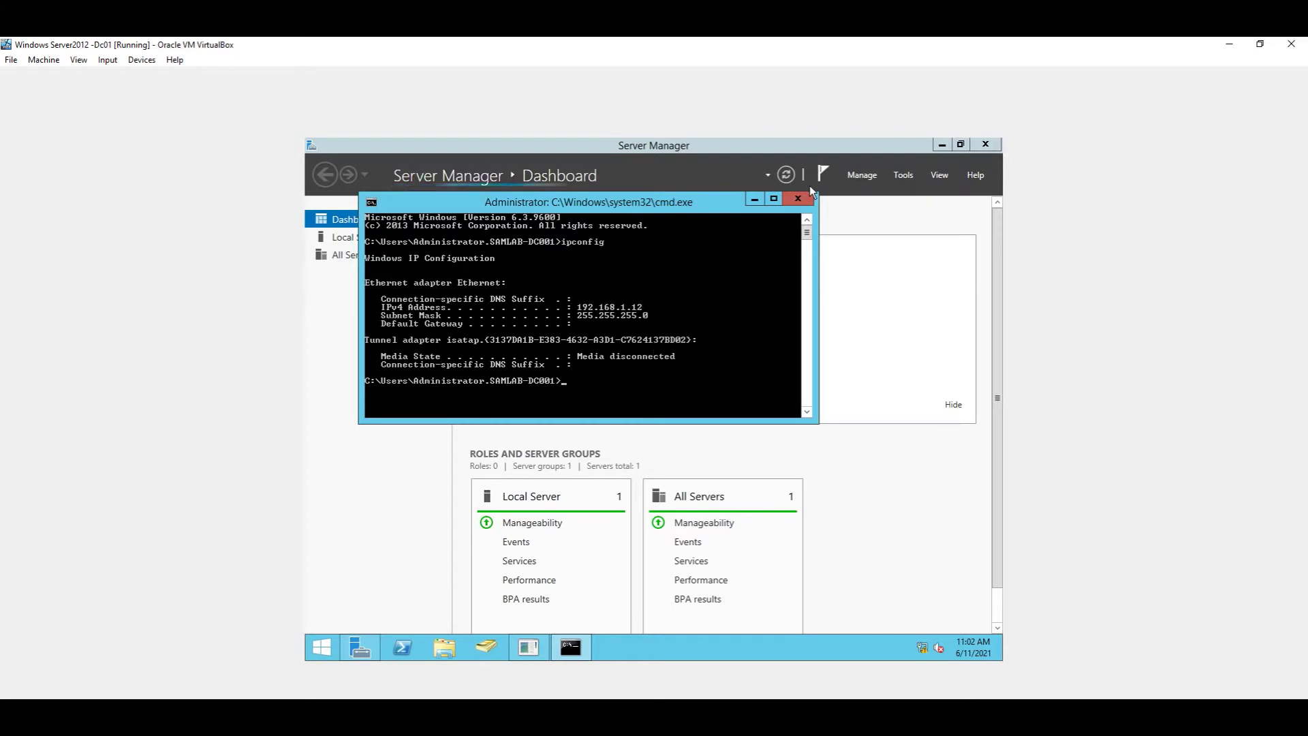
pyautogui.click(797, 199)
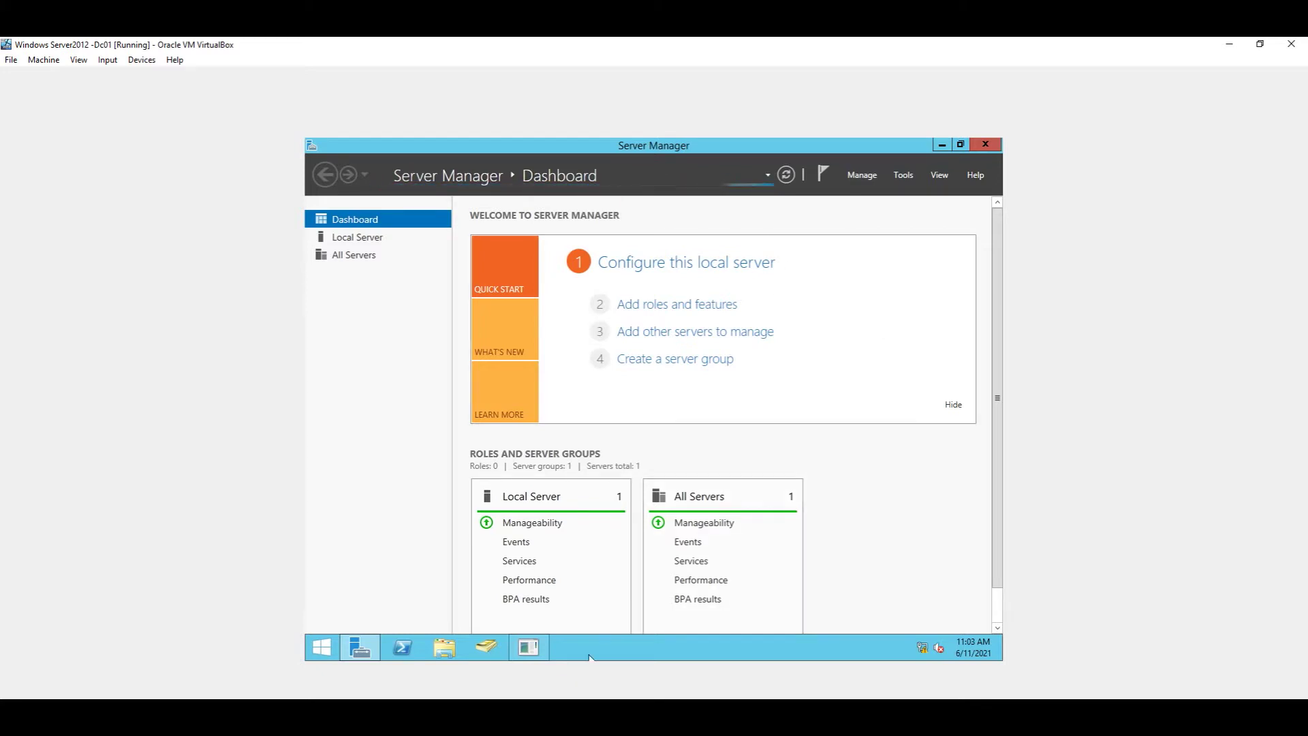
# Step: Start Manage > Add Roles and Features with role-based installation on the local 192.168.1.12 server
pyautogui.moveTo(650, 715)
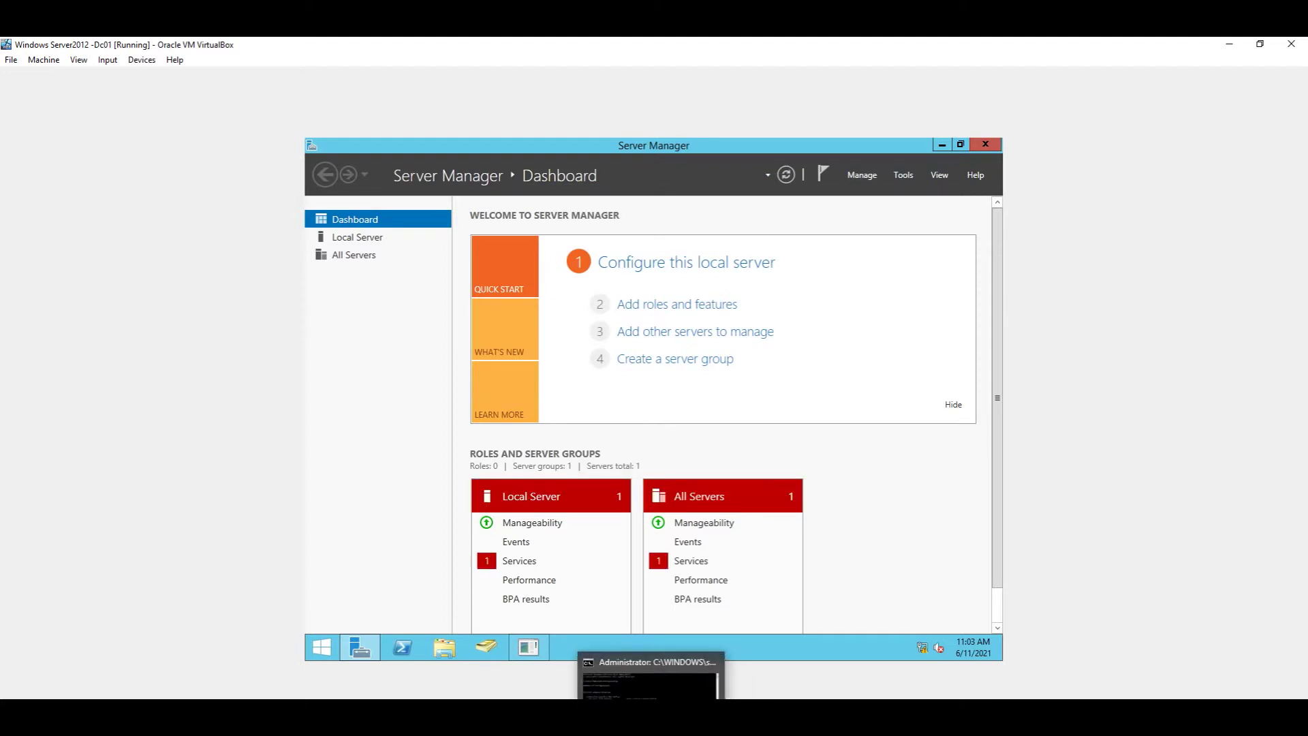
pyautogui.click(677, 715)
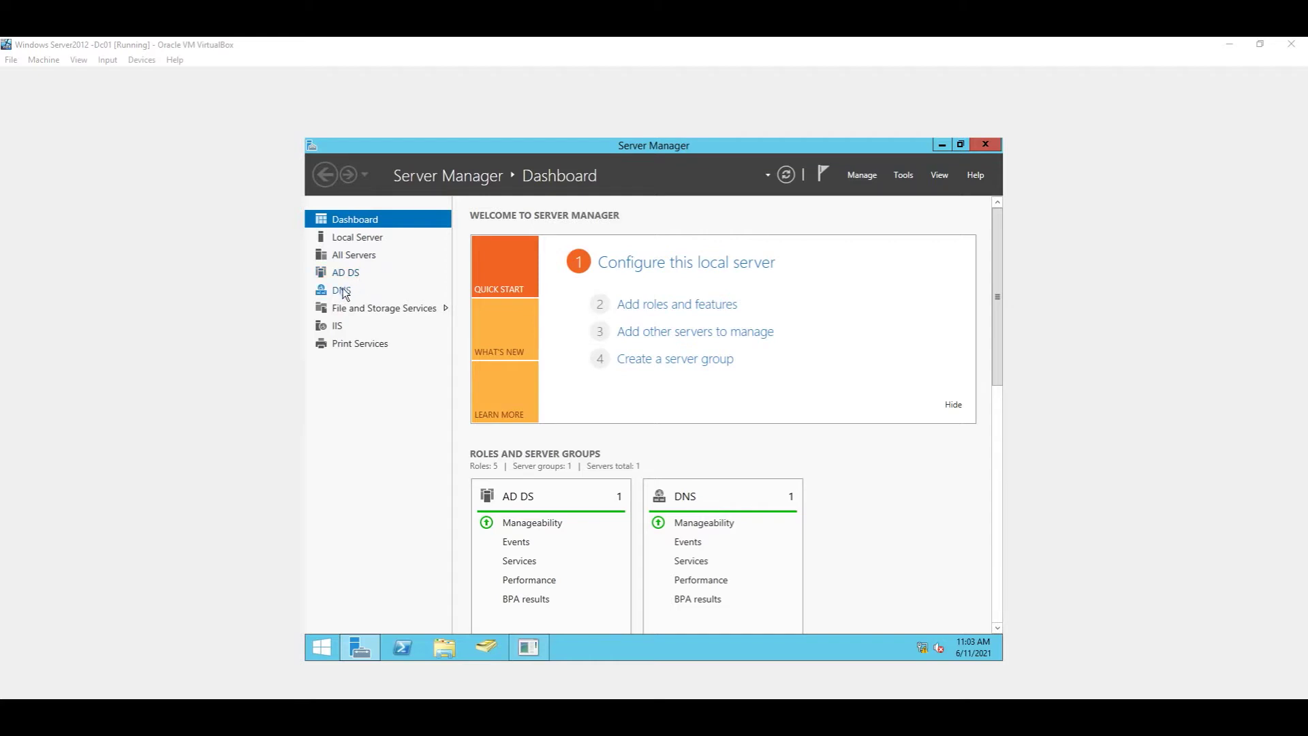
pyautogui.click(871, 174)
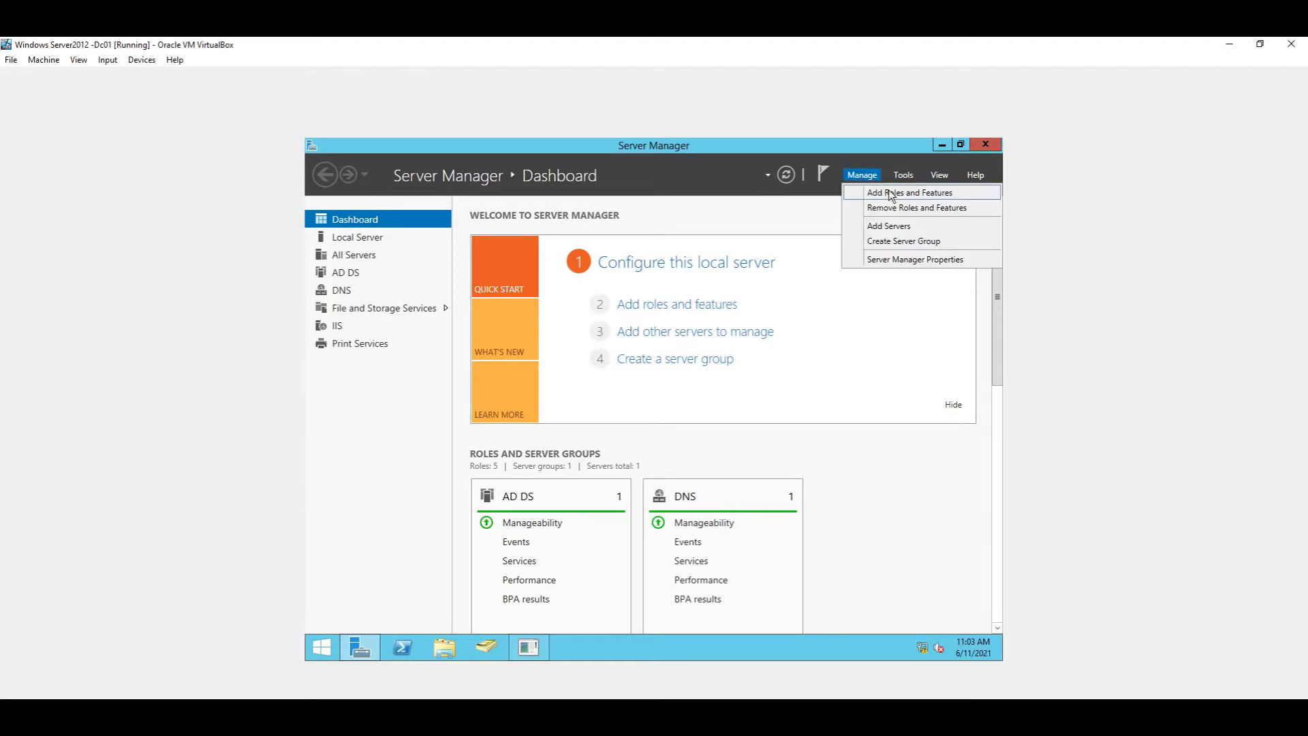
pyautogui.click(889, 193)
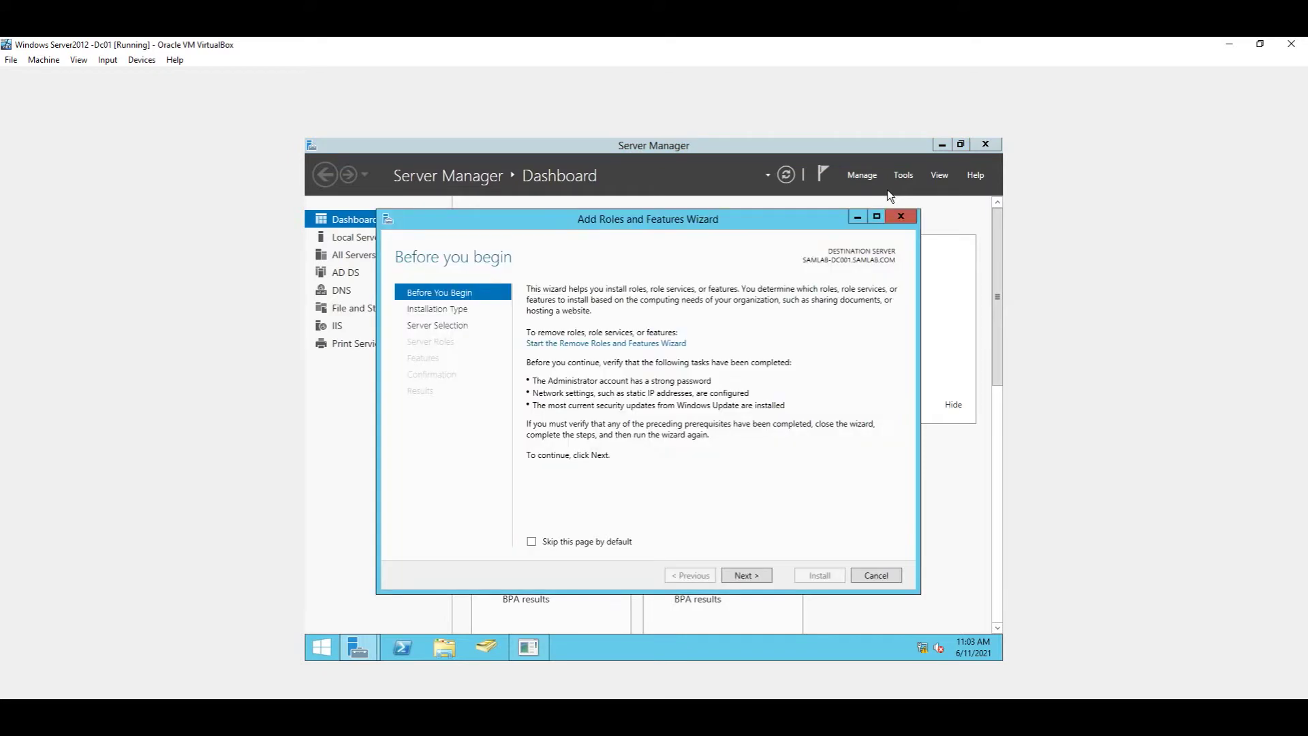
pyautogui.click(746, 575)
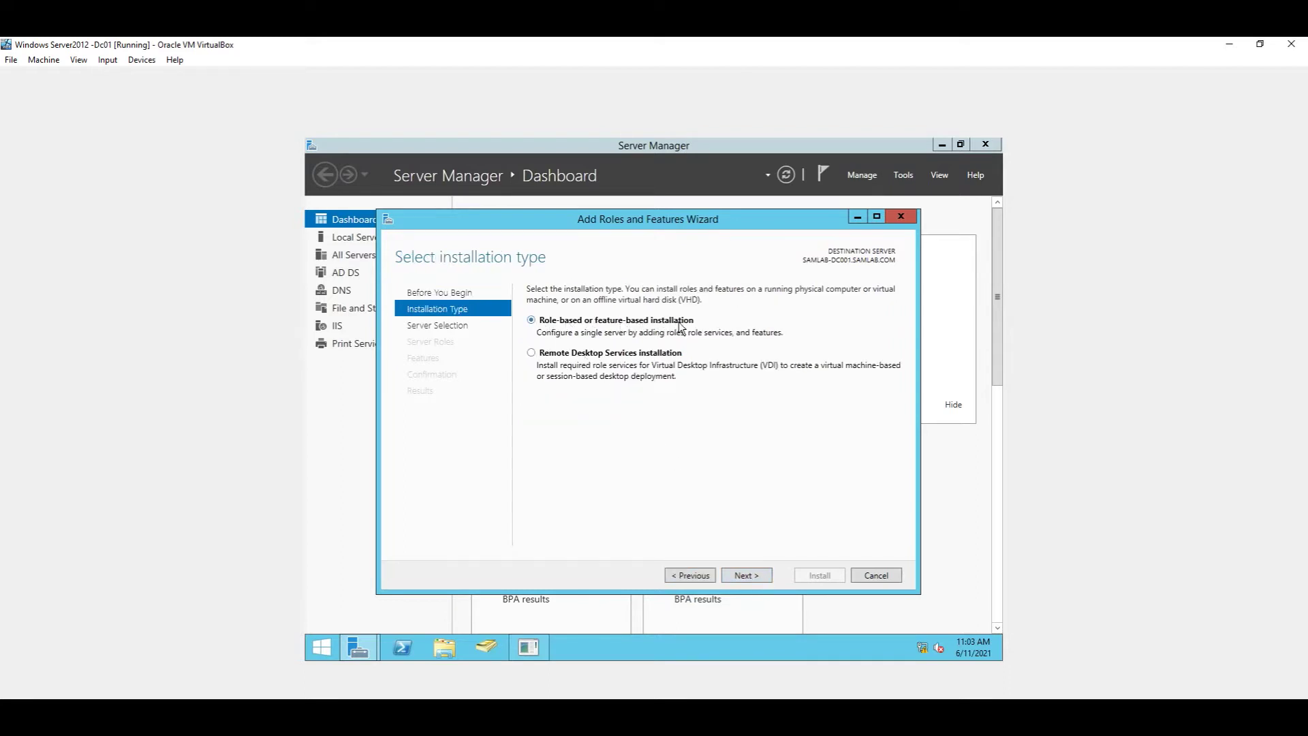
pyautogui.click(746, 576)
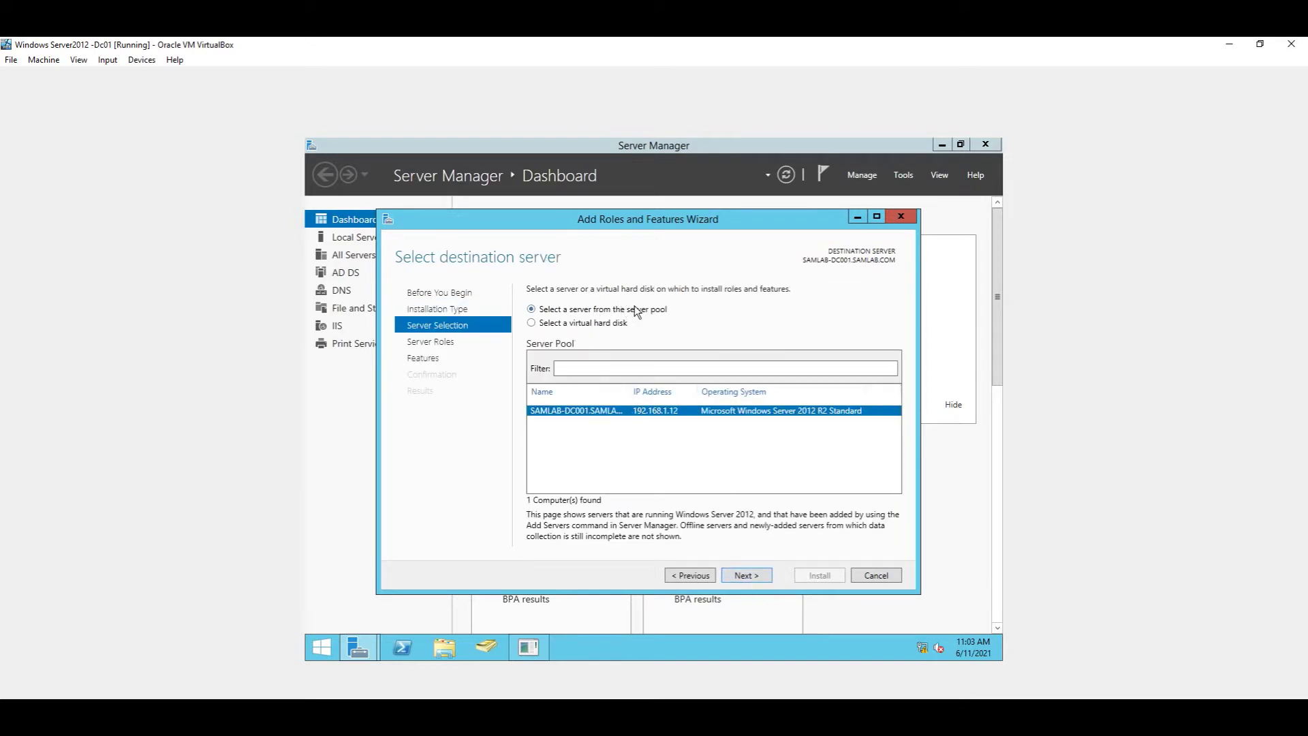
pyautogui.click(758, 576)
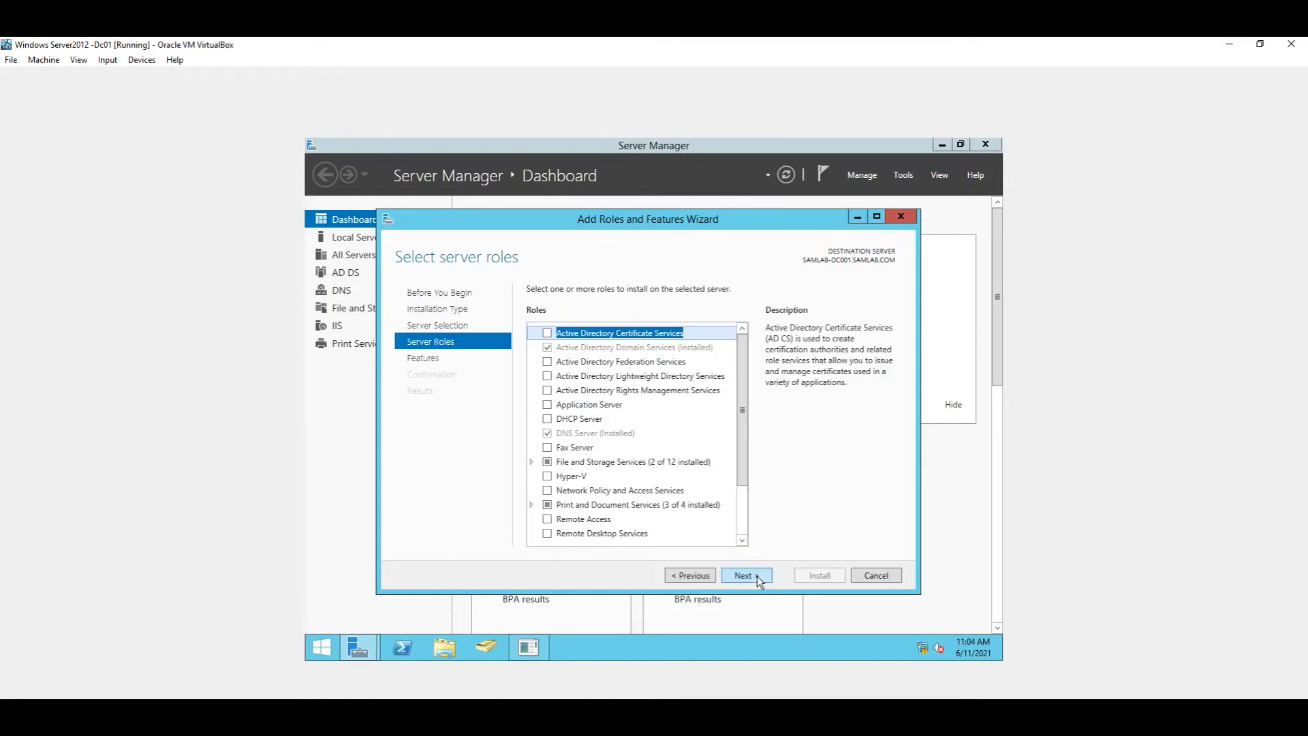
# Step: Select the DHCP Server role with its management tools and advance to Confirmation
pyautogui.click(549, 419)
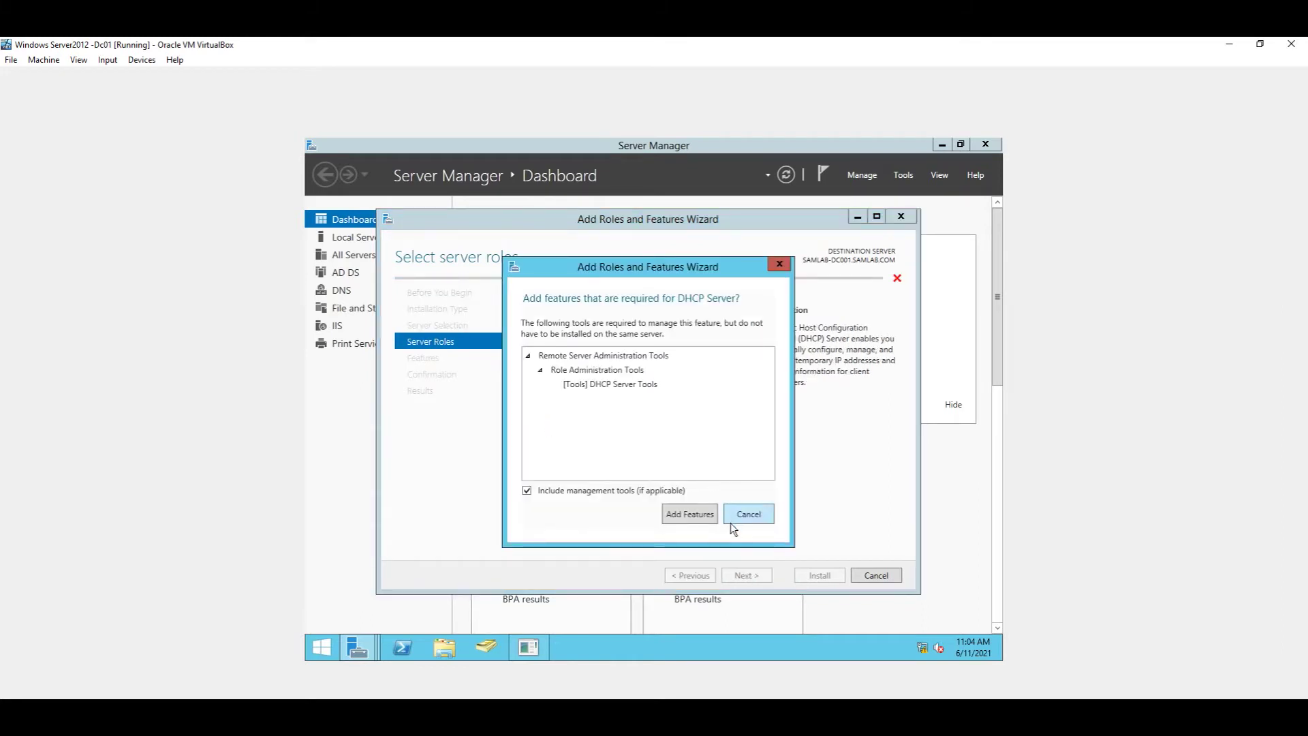
pyautogui.click(703, 516)
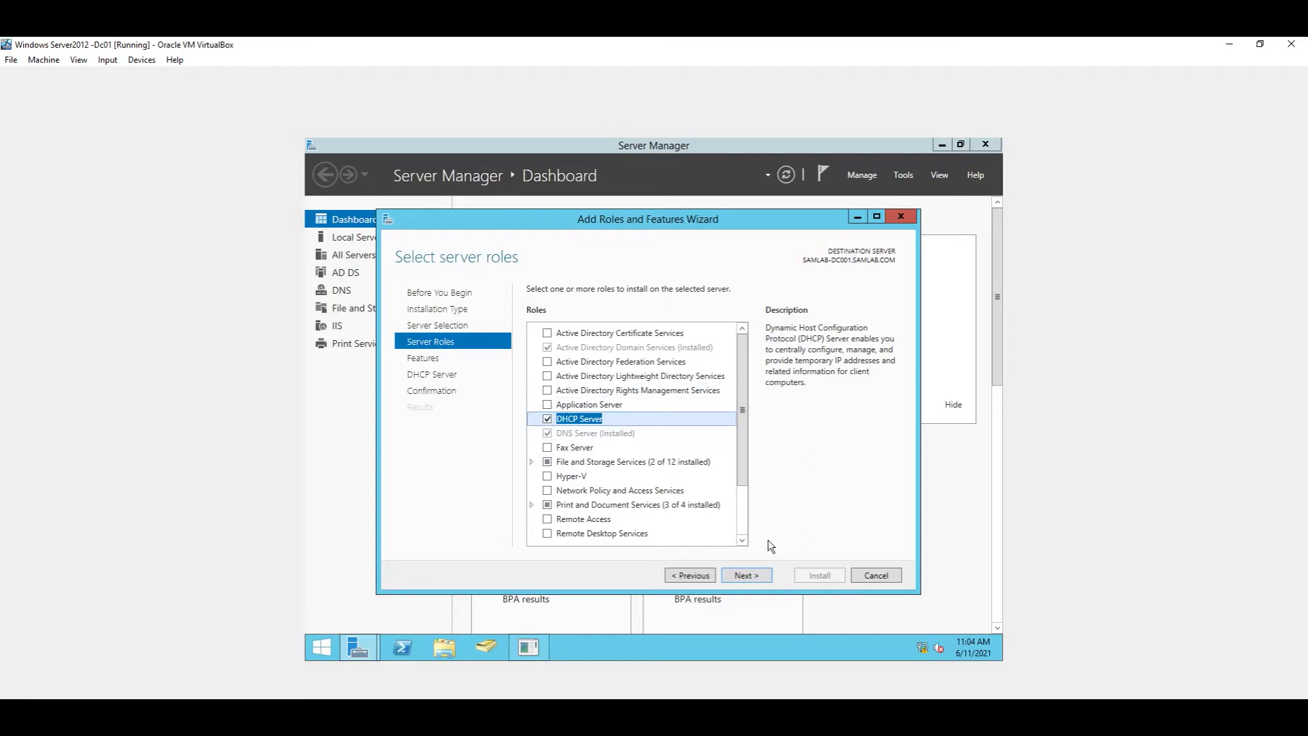
pyautogui.click(756, 578)
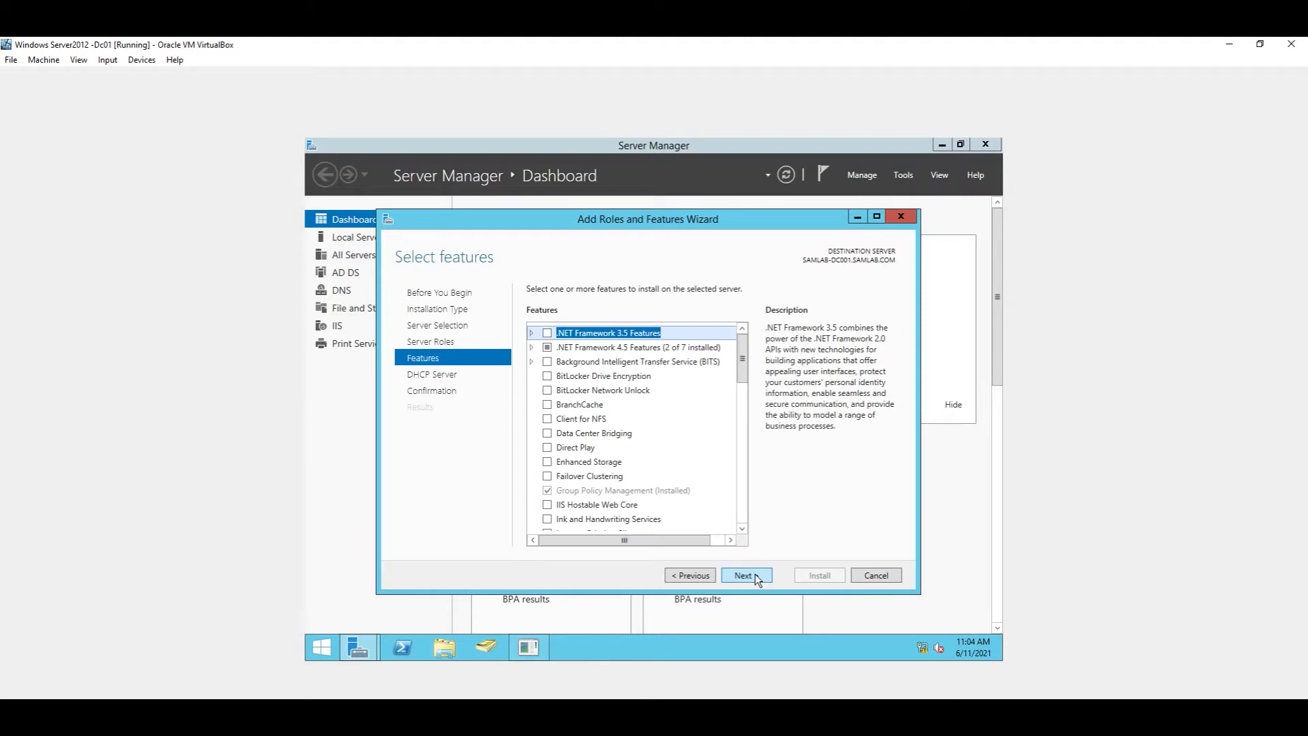
pyautogui.click(756, 575)
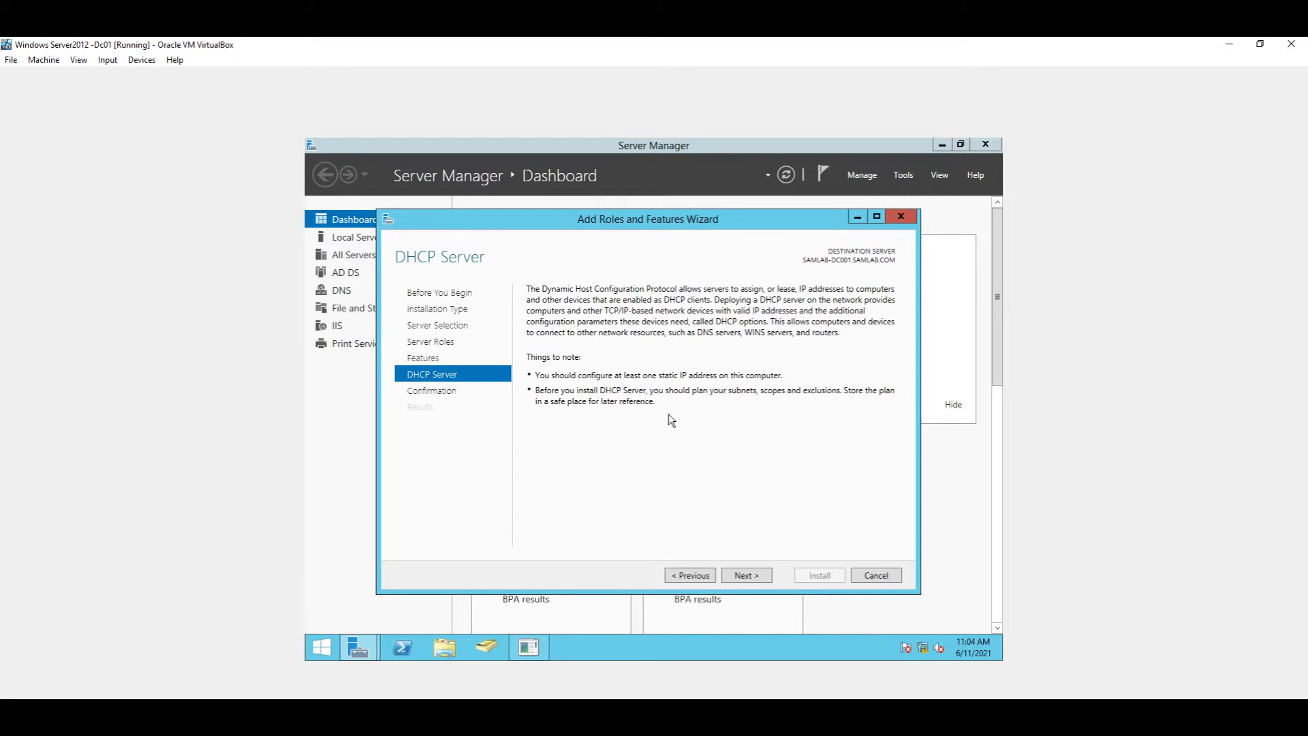
pyautogui.click(763, 576)
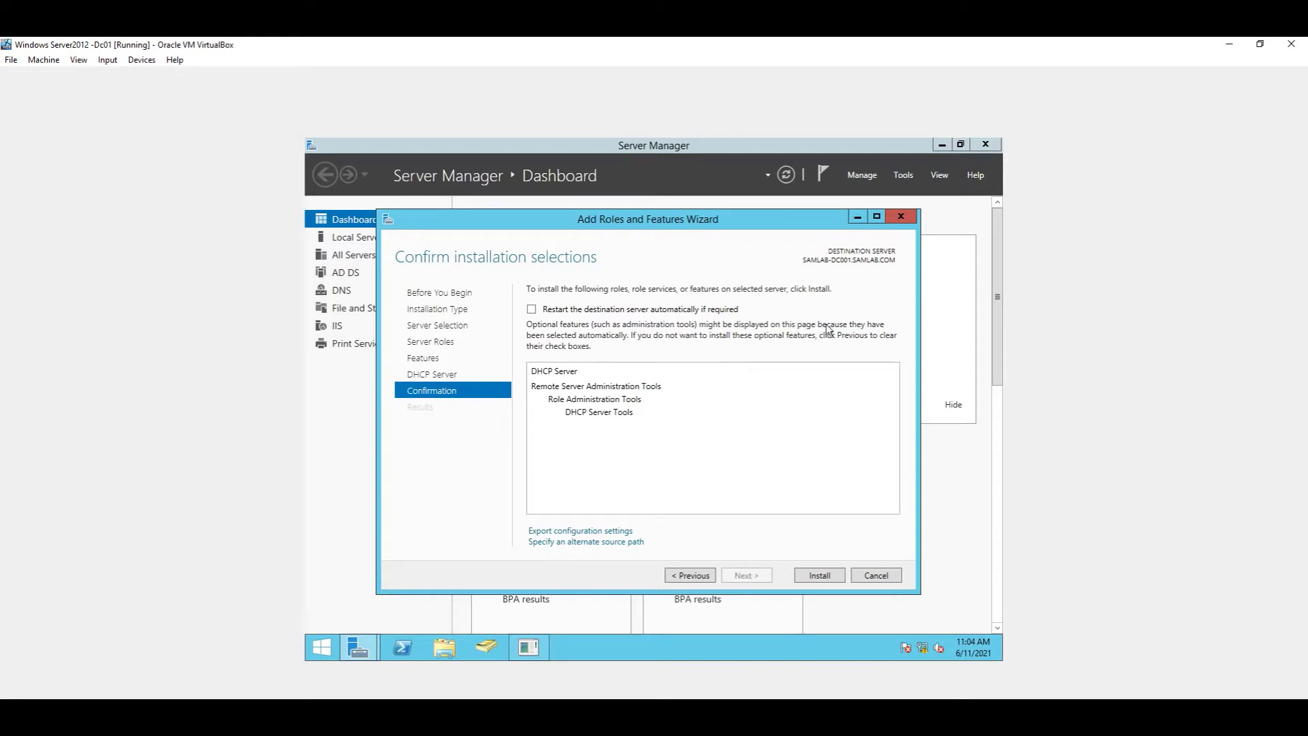
# Step: Allow automatic server restarts and install the DHCP Server role
pyautogui.click(532, 309)
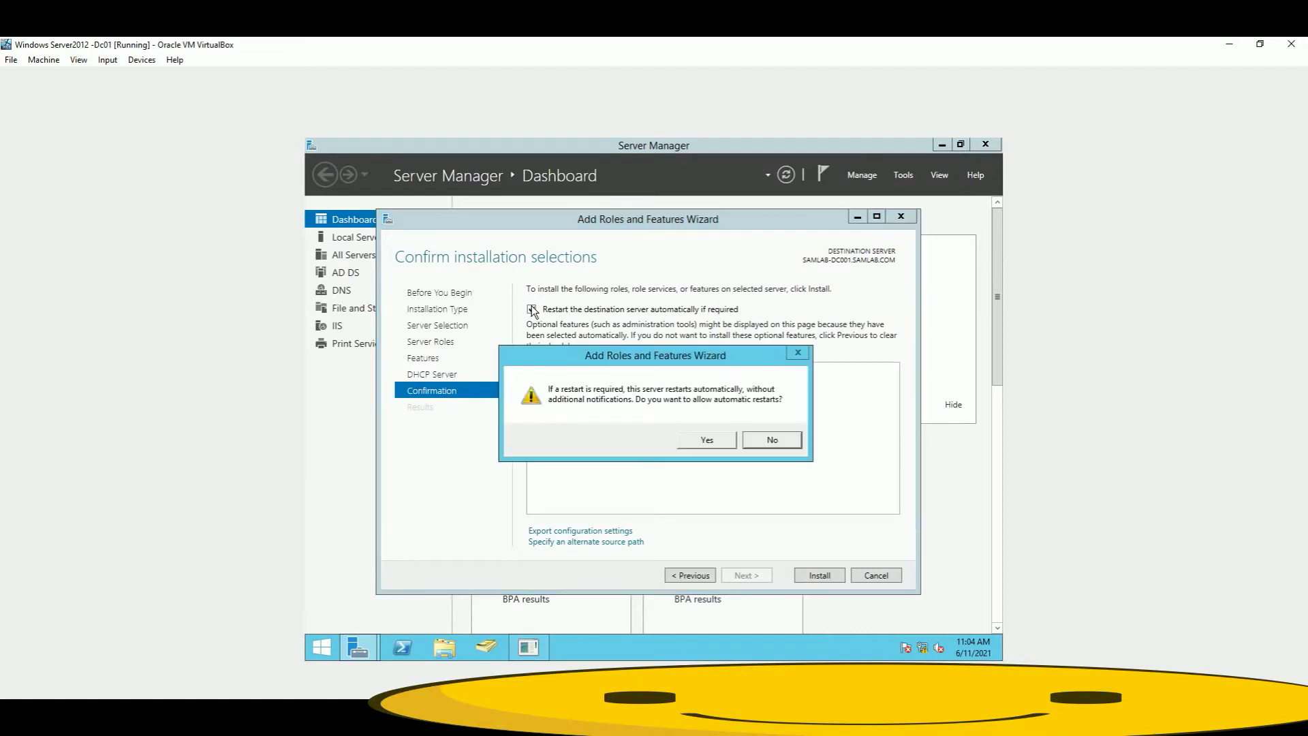
pyautogui.click(707, 440)
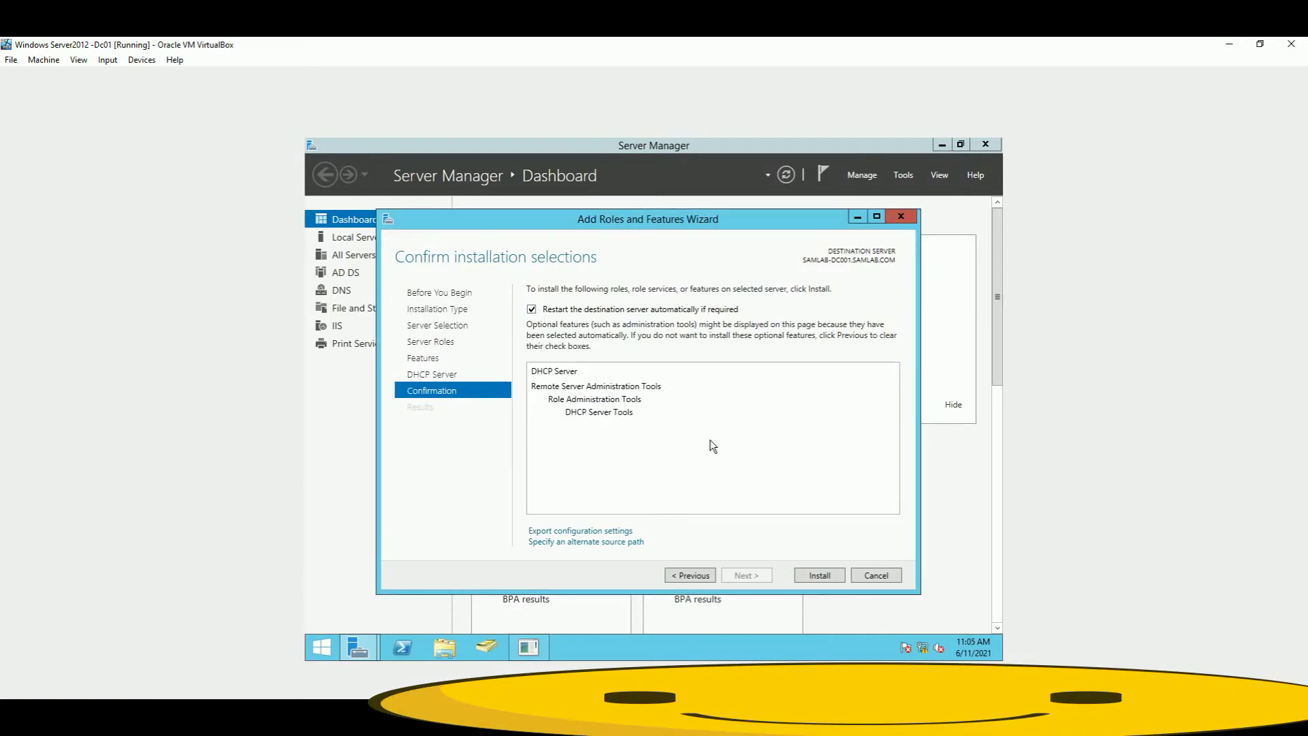
pyautogui.click(823, 576)
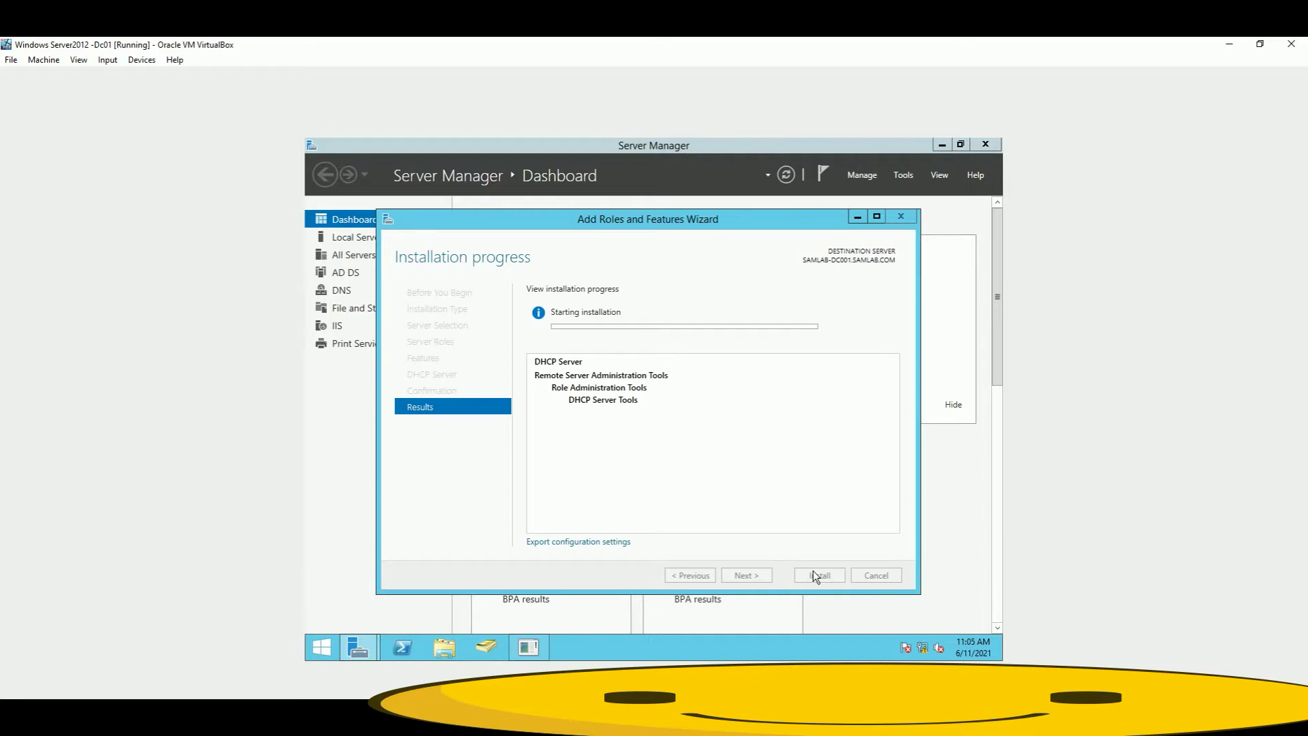
pyautogui.moveTo(551, 729)
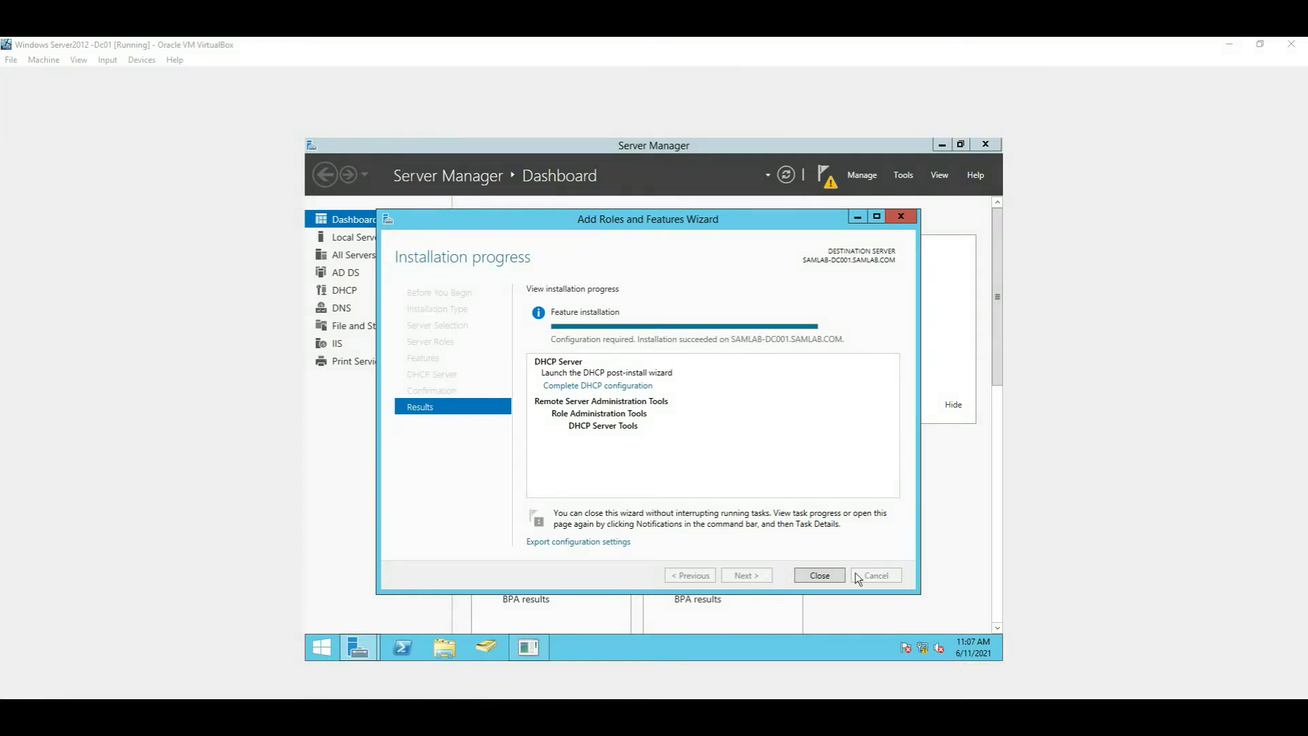
# Step: Close the wizard, dismiss the Shutdown Event Tracker, and launch DHCP from the Tools menu
pyautogui.click(836, 574)
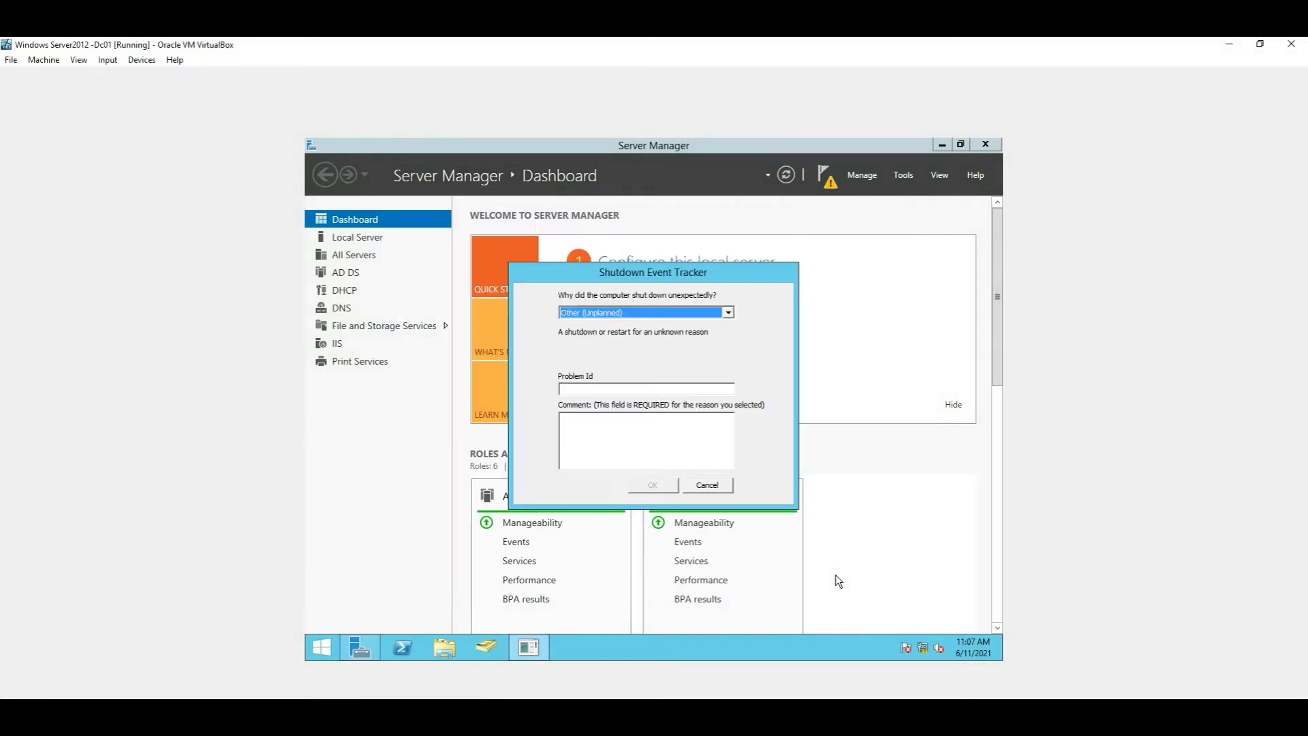
pyautogui.click(840, 293)
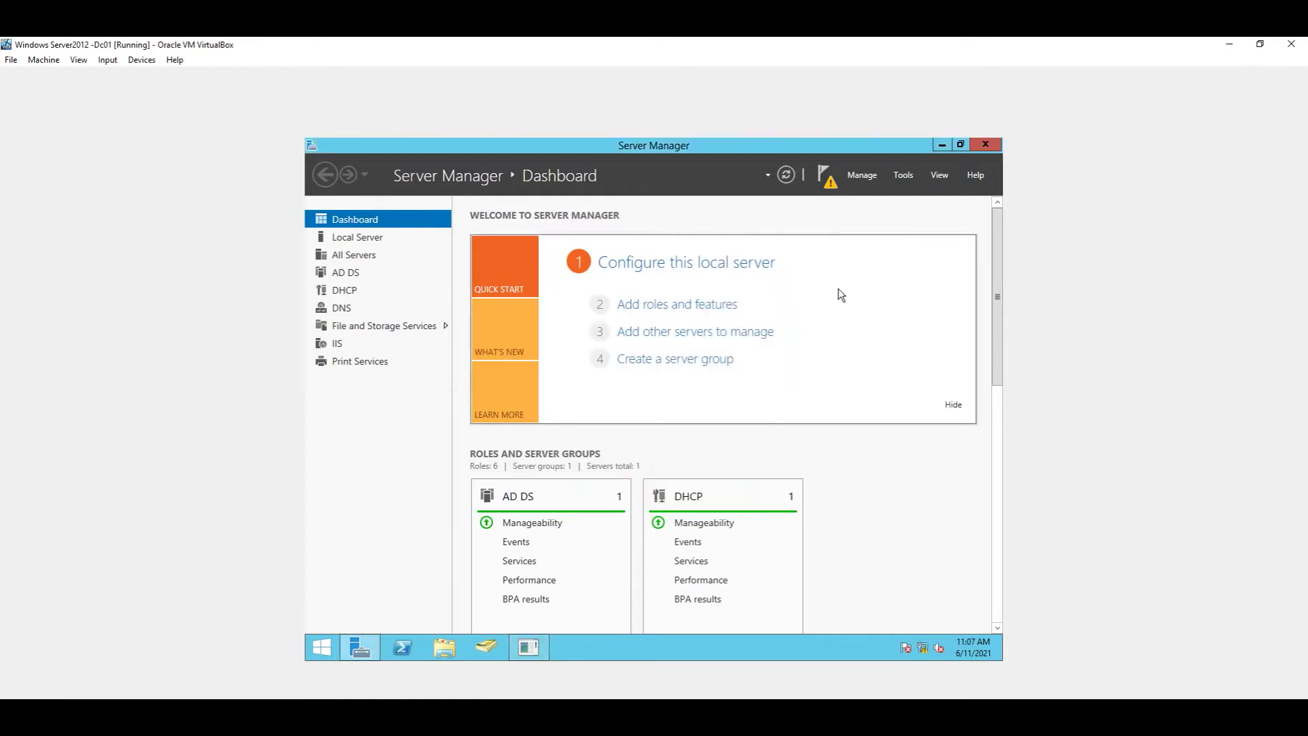
pyautogui.click(829, 186)
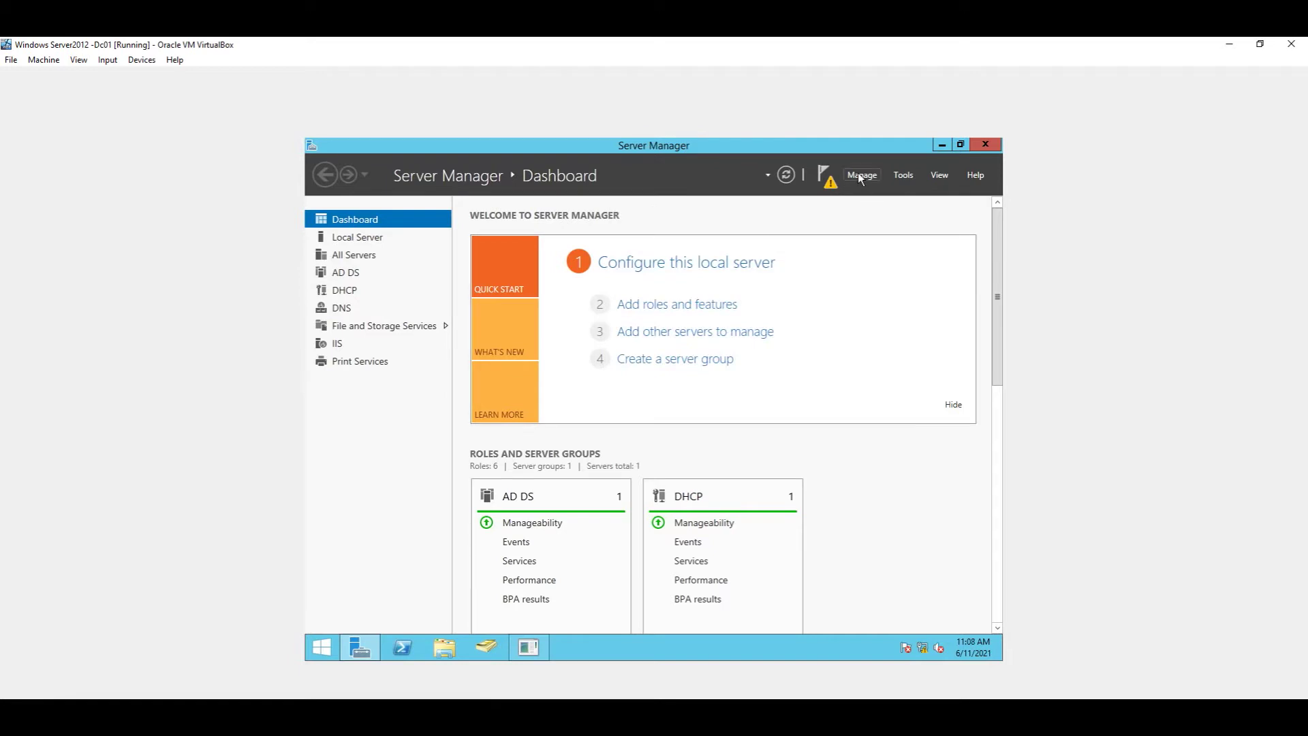
pyautogui.click(896, 173)
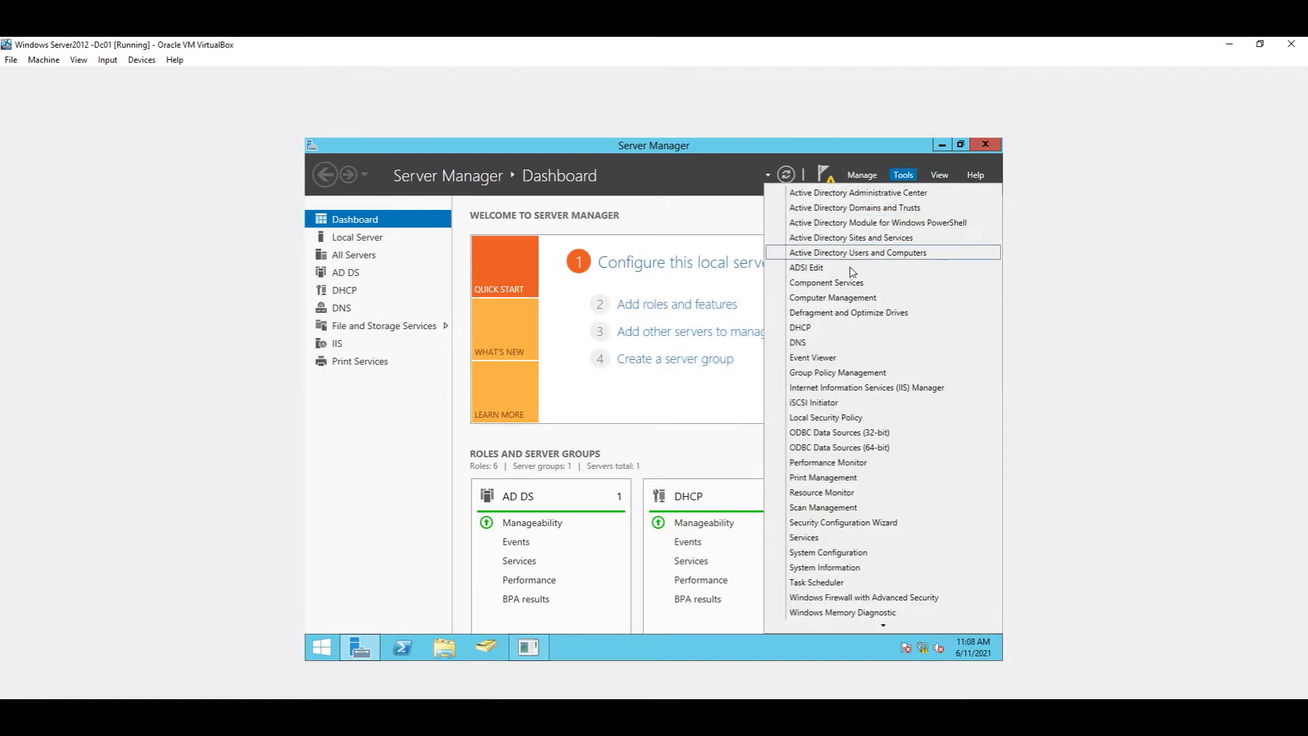
pyautogui.click(810, 325)
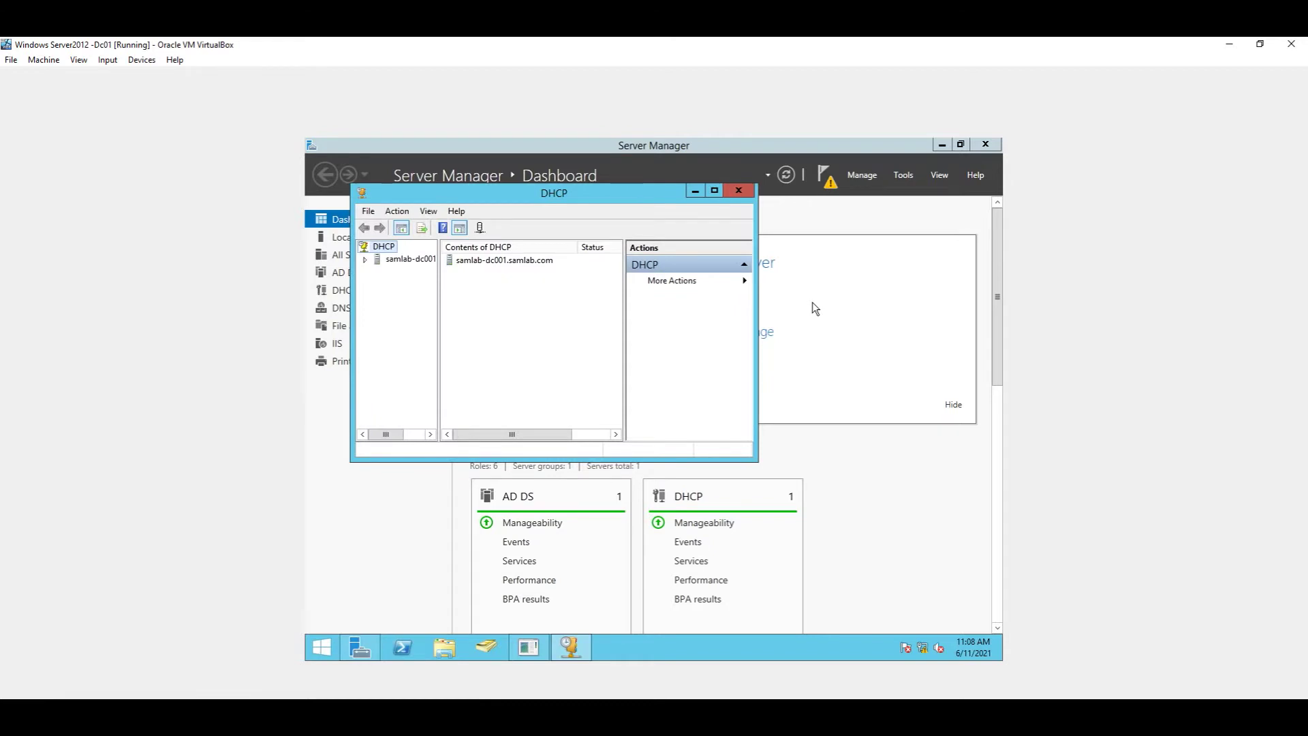
# Step: Maximize the DHCP console, widen its tree pane, and expand samlab-dc001.samlab.com and IPv4
pyautogui.click(715, 191)
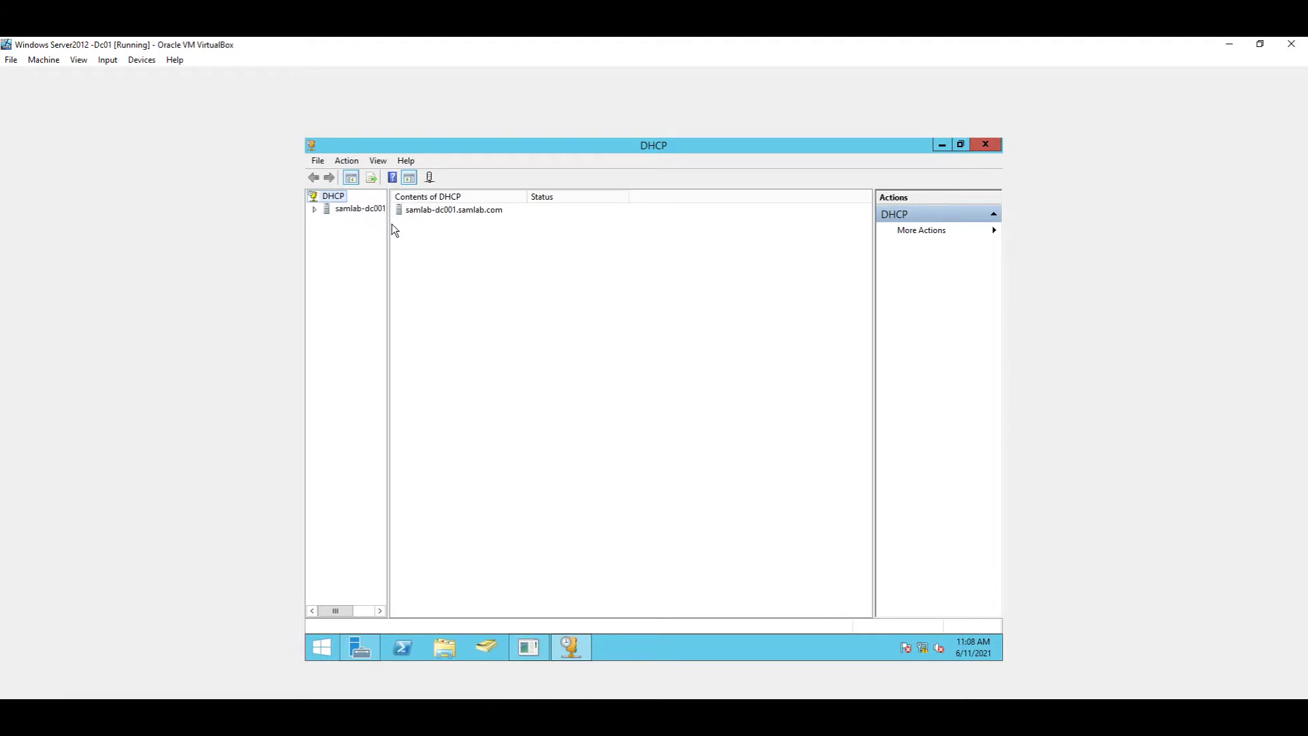
pyautogui.moveTo(393, 228); pyautogui.dragTo(454, 232)
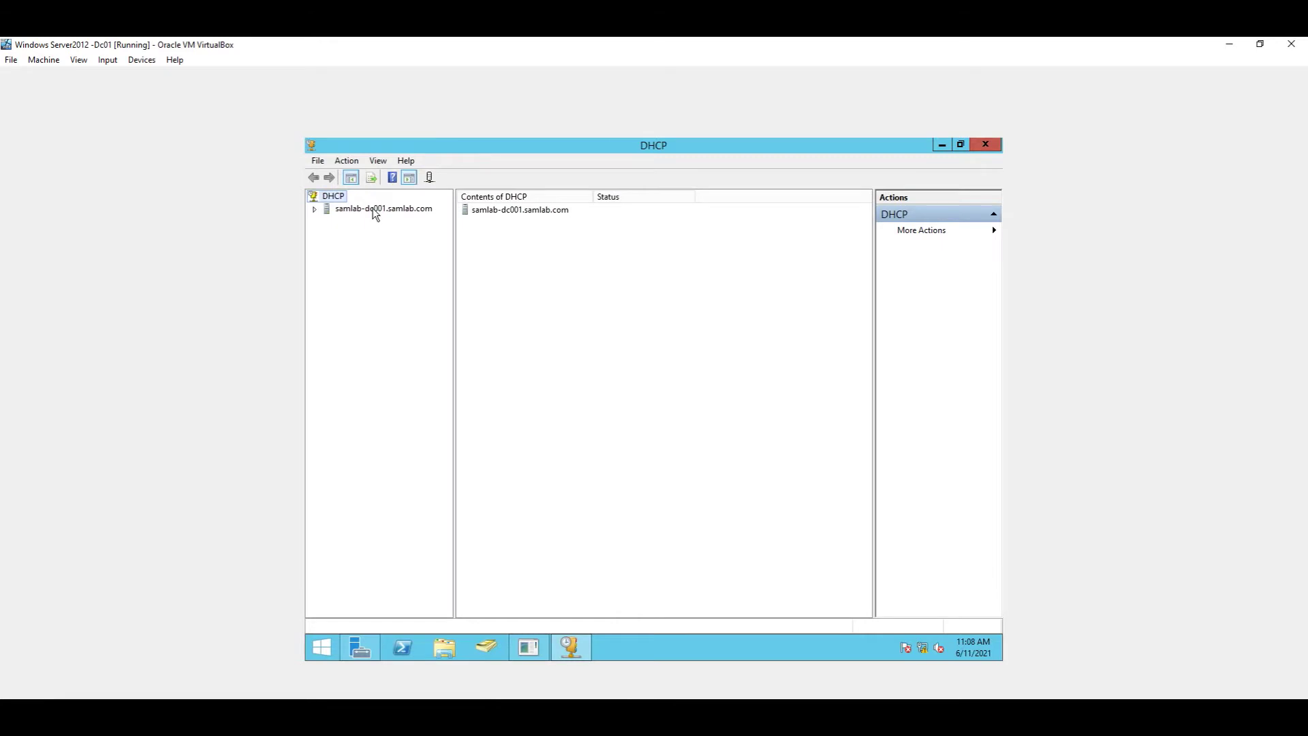
pyautogui.click(315, 211)
pyautogui.click(329, 223)
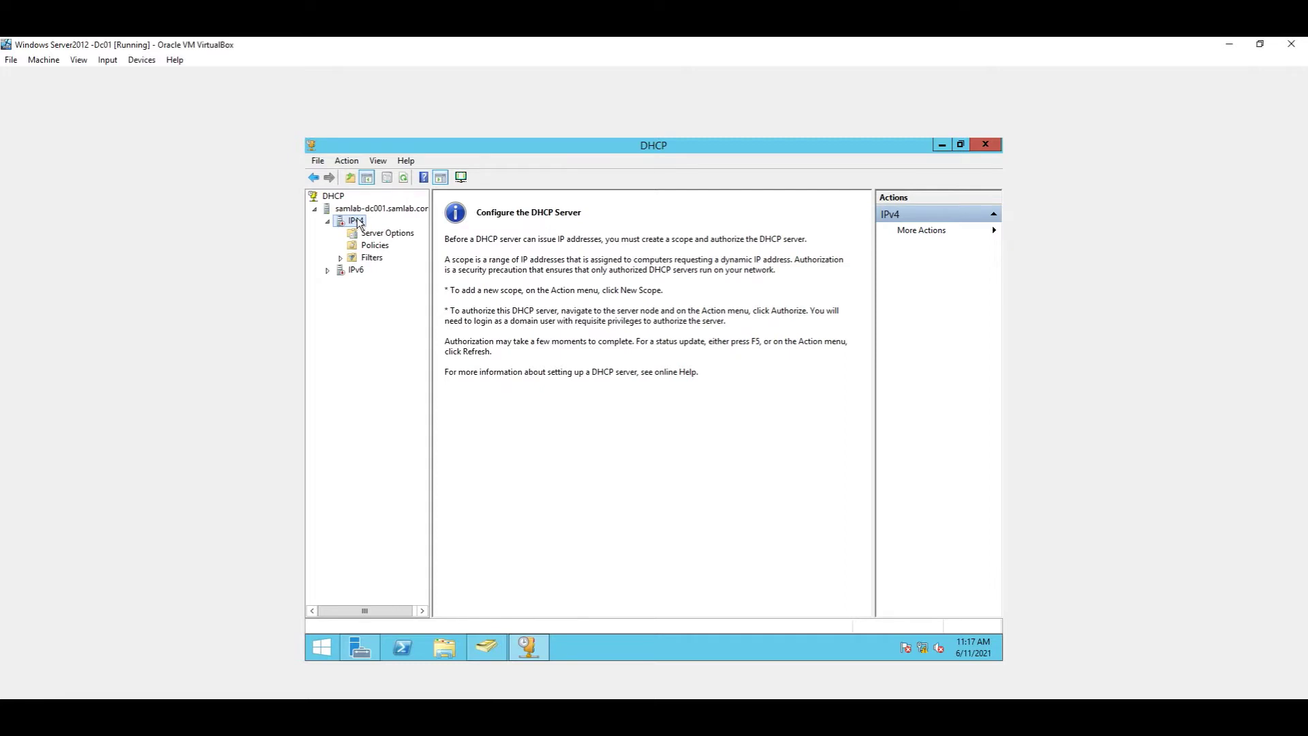
# Step: Choose New Scope from the IPv4 context menu and pass the wizard's welcome page
pyautogui.rightClick(359, 217)
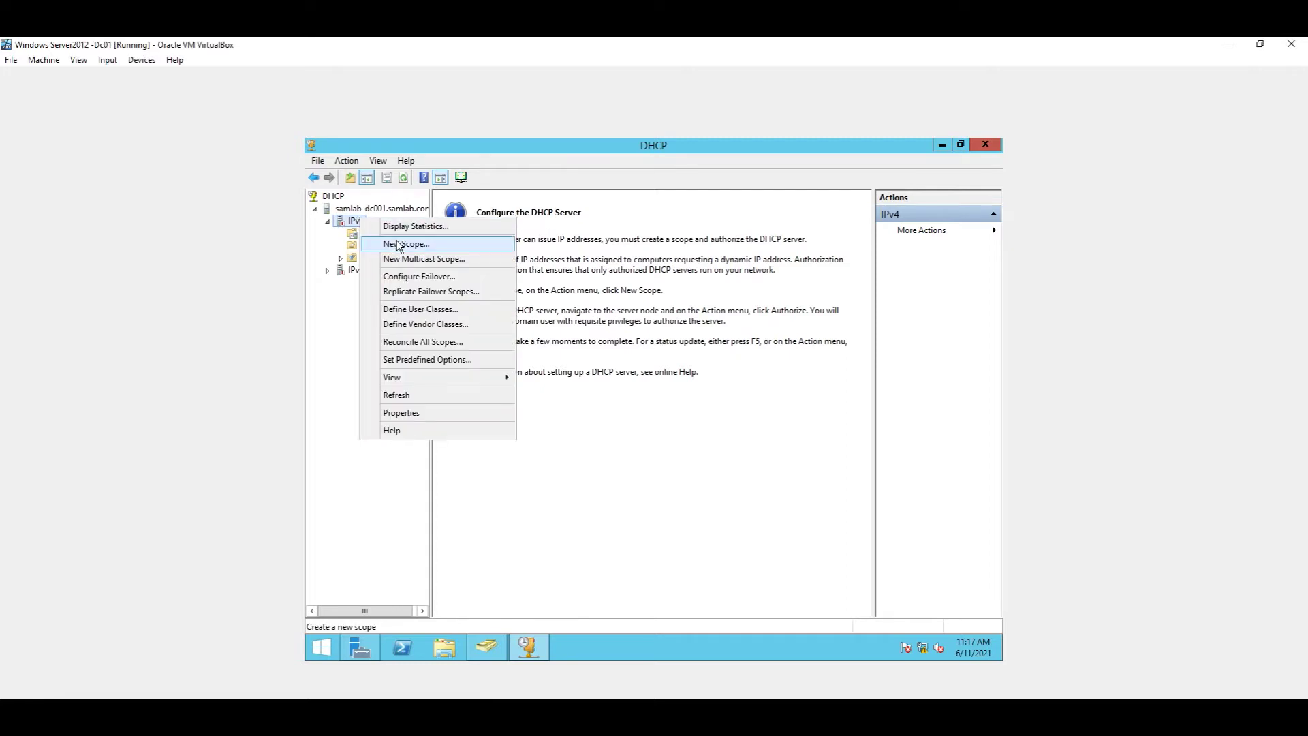
pyautogui.click(455, 243)
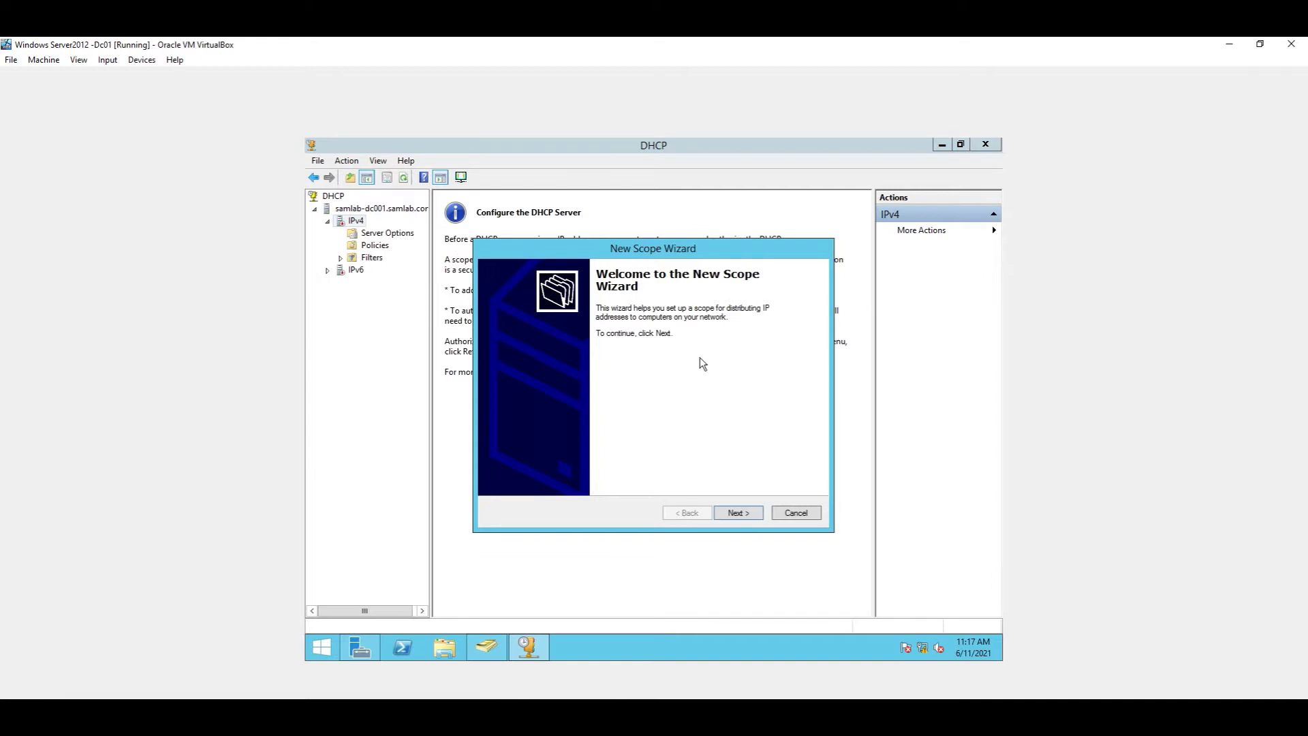
pyautogui.click(748, 514)
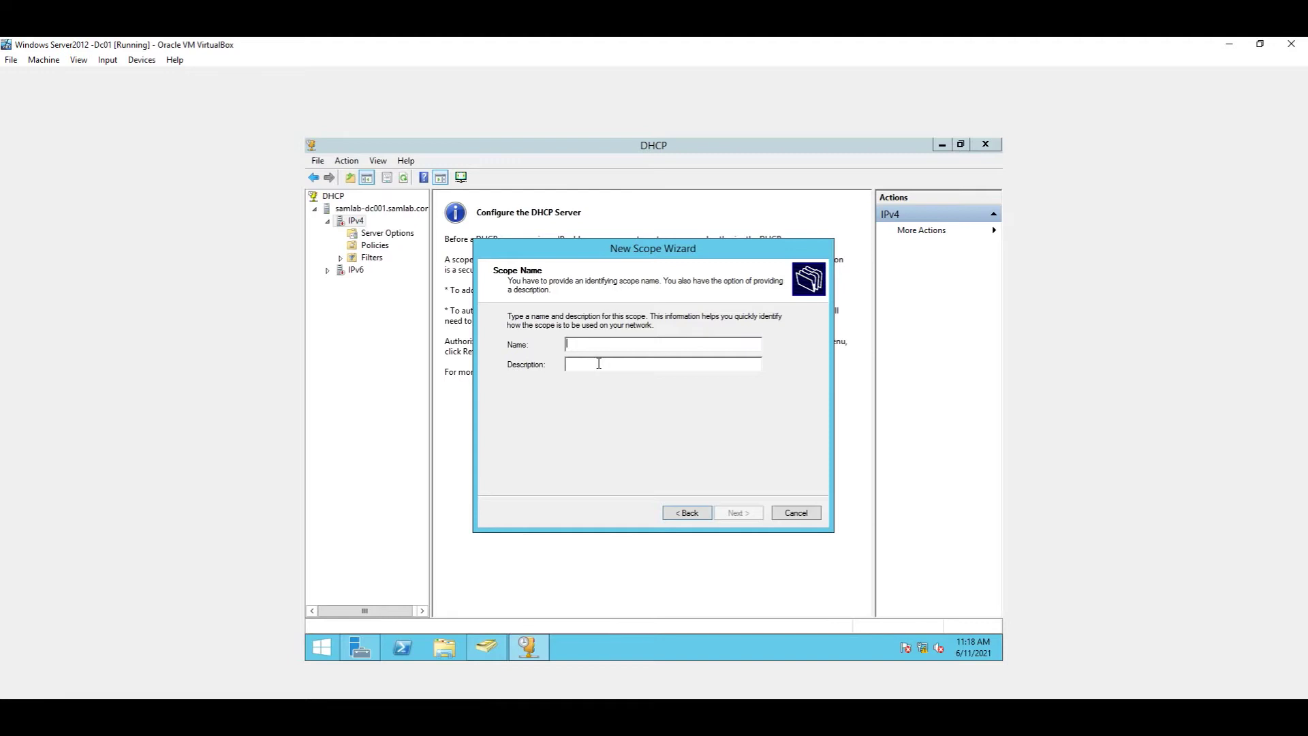
# Step: Name the scope SAMLAB and enter the range 192.168.1.101 to 192.168.1.200
pyautogui.write('SAML')
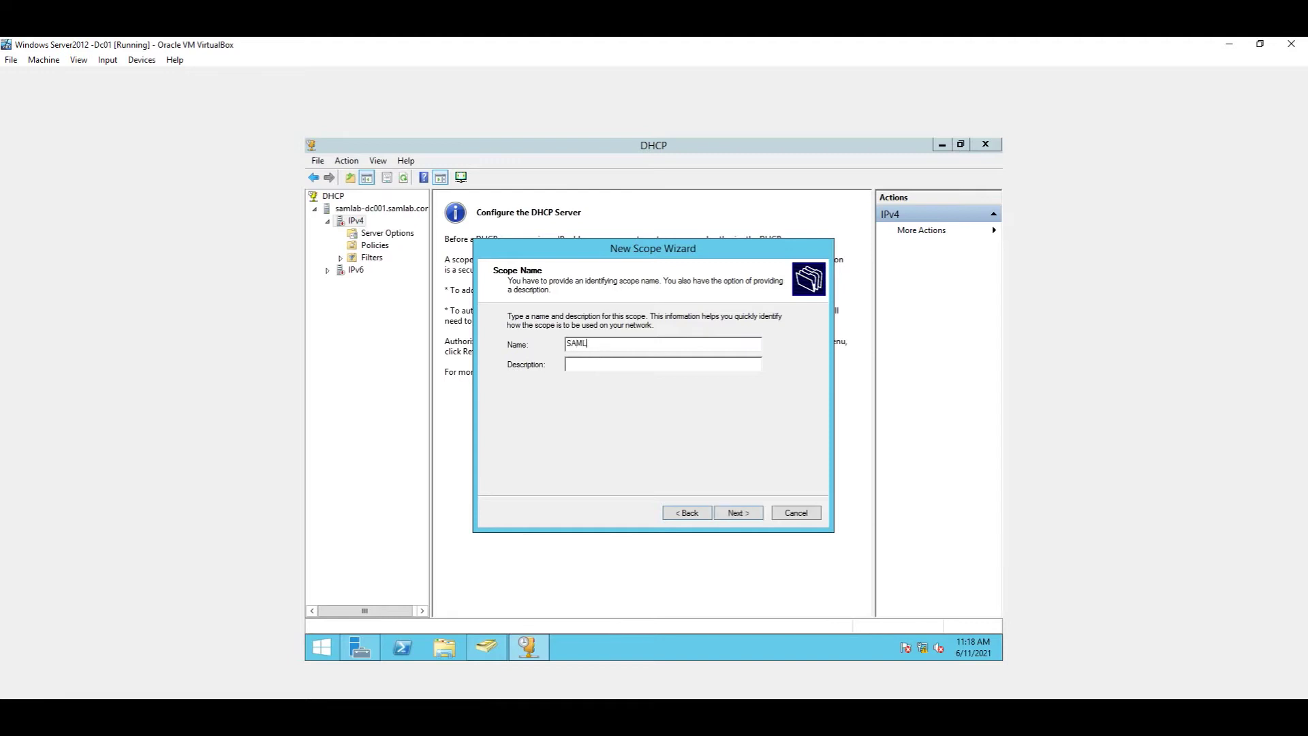
pyautogui.write('AB')
pyautogui.click(735, 512)
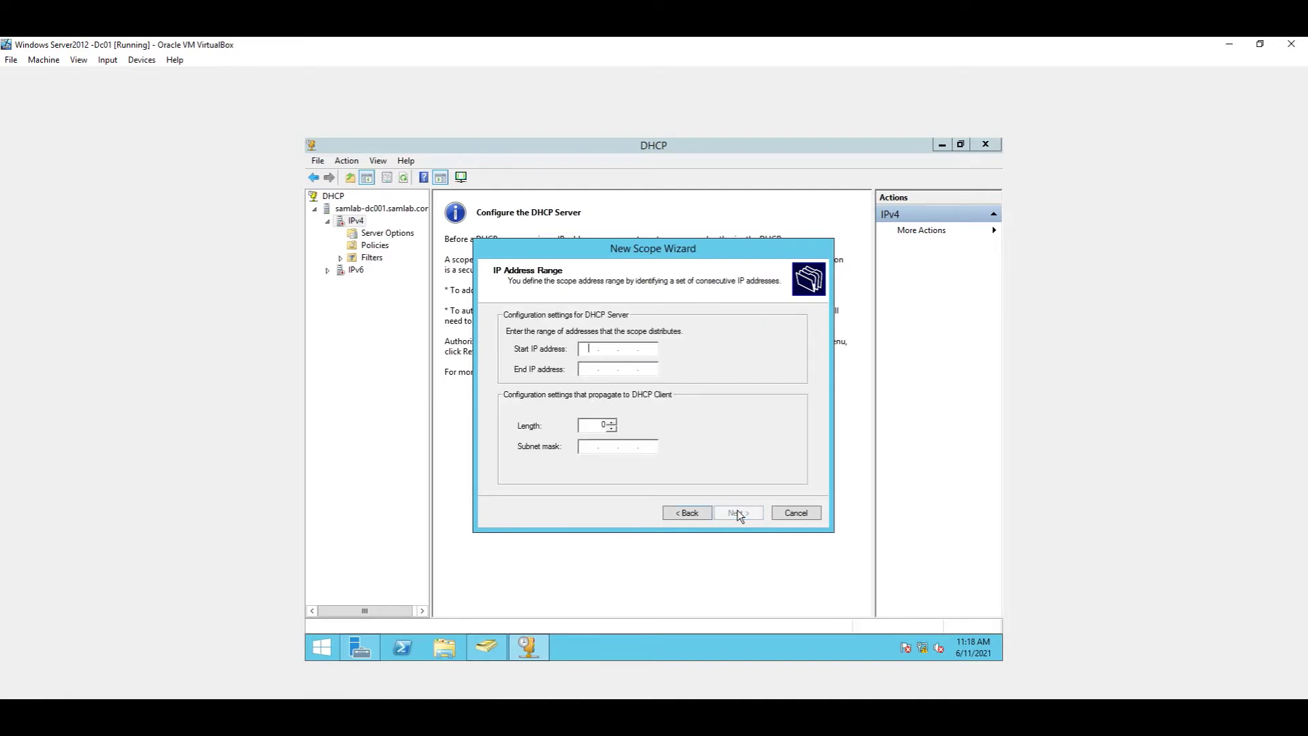
pyautogui.write('192.19')
pyautogui.press('BackSpace')
pyautogui.write('68.1.101')
pyautogui.click(588, 368)
pyautogui.write('192.')
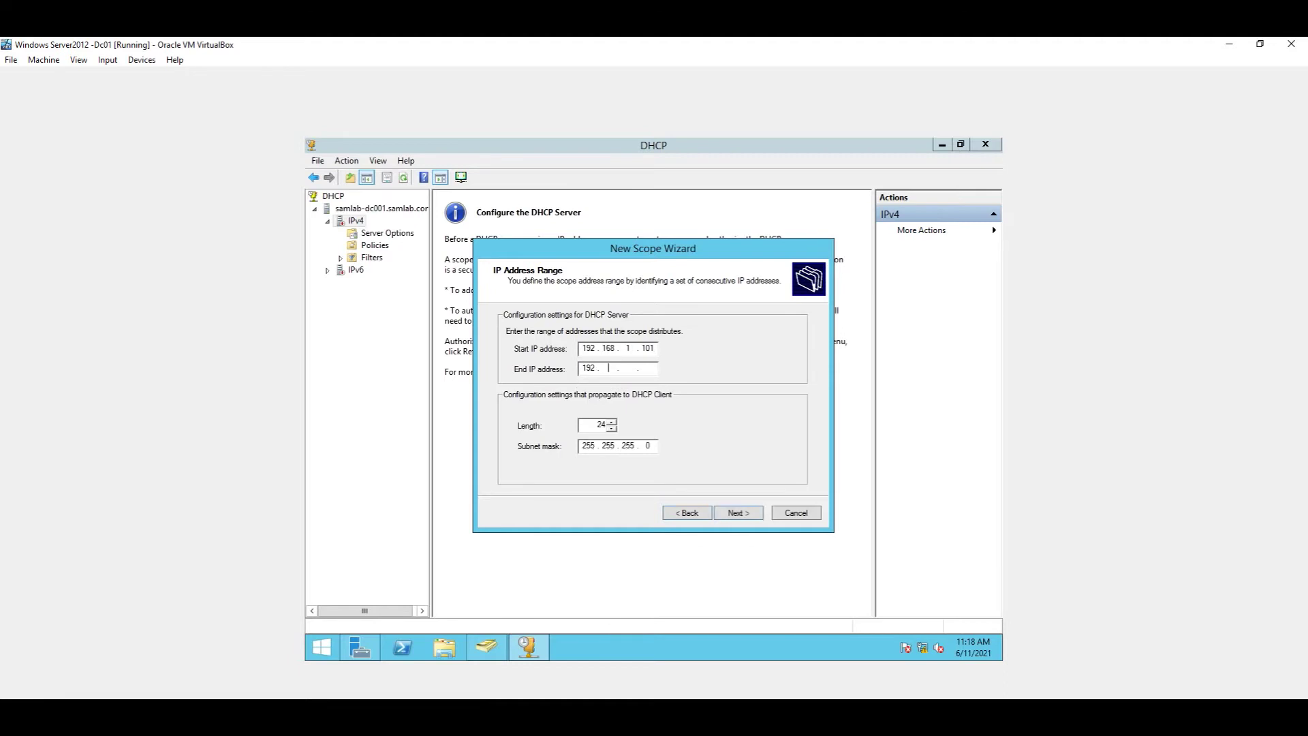
pyautogui.write('168.1.200')
# Step: Enter exclusion range 192.168.1.192 to 192.168.1.130 and move on without adding it
pyautogui.click(737, 511)
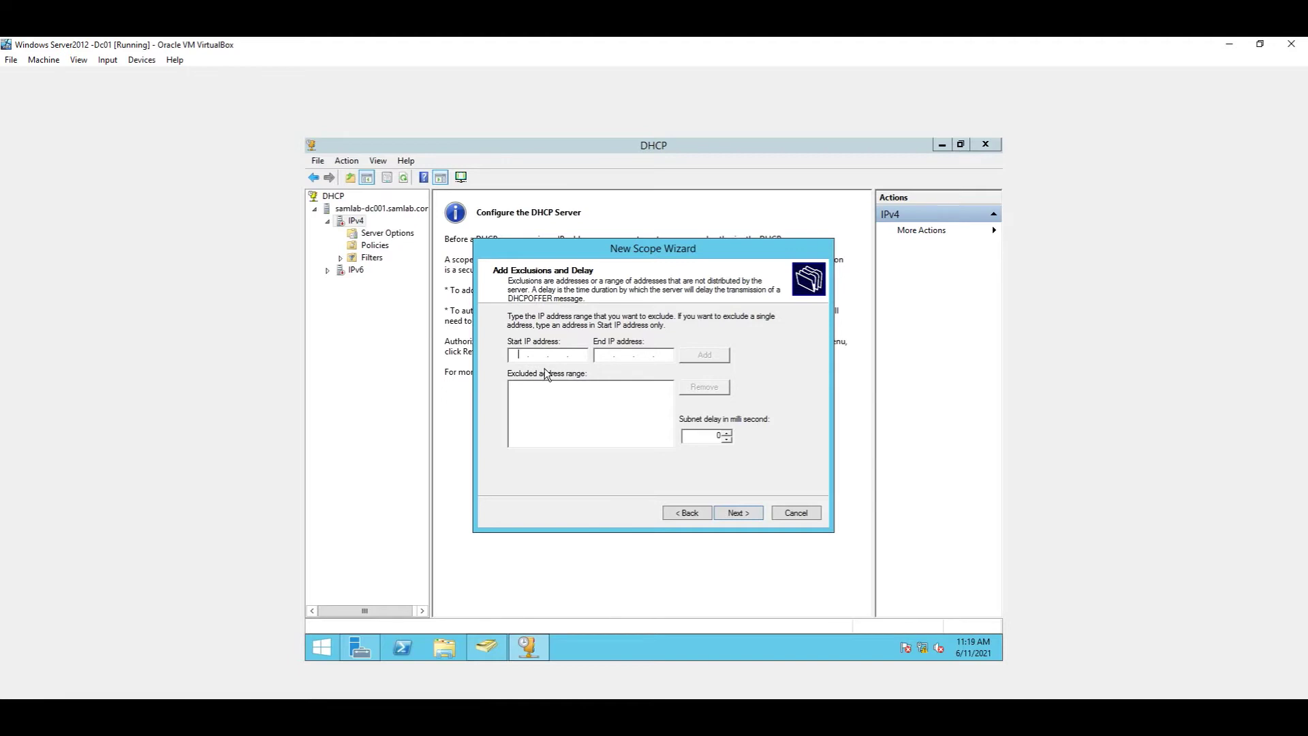
pyautogui.write('192')
pyautogui.write('68')
pyautogui.write('92')
pyautogui.click(604, 357)
pyautogui.write('192 . 168 . 1 . 130')
pyautogui.click(748, 515)
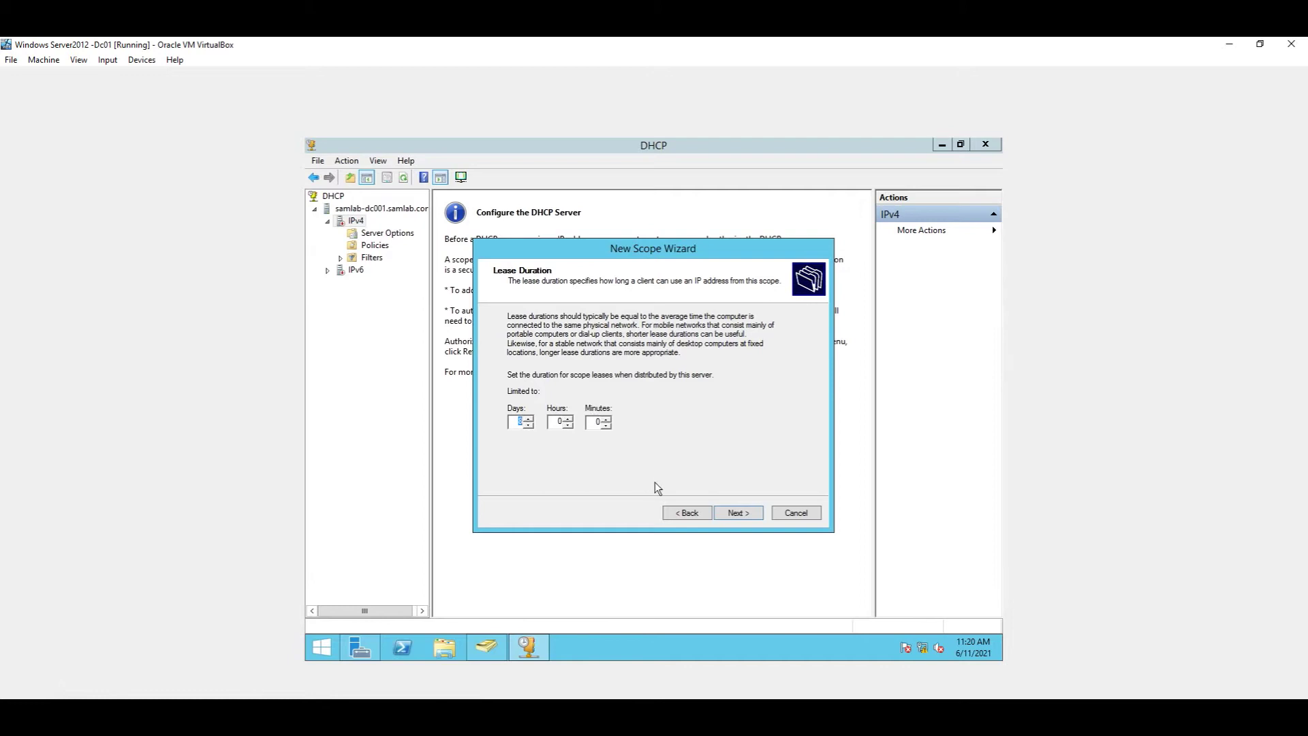
# Step: Accept the default lease duration for the new scope
pyautogui.click(753, 513)
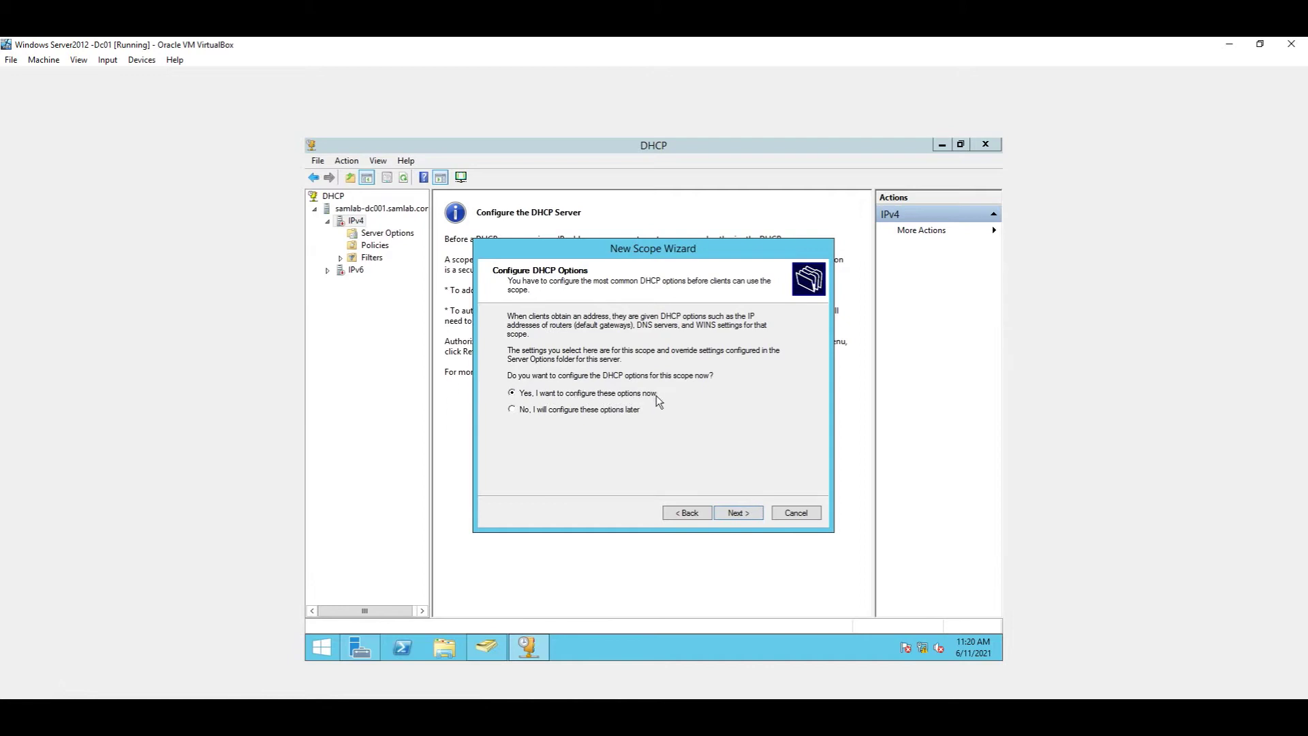
# Step: Choose to configure DHCP options now and skip past the Router (Default Gateway) page
pyautogui.click(729, 518)
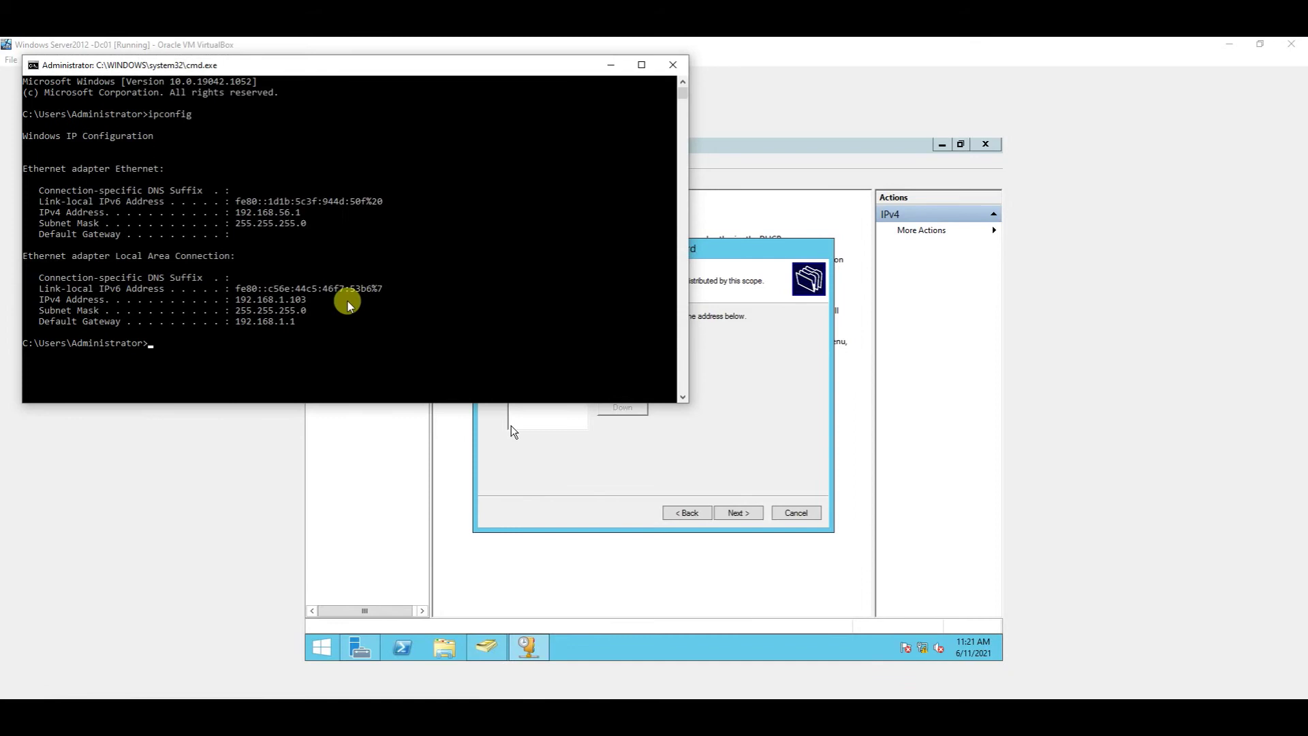
pyautogui.scroll(-1, 310, 313)
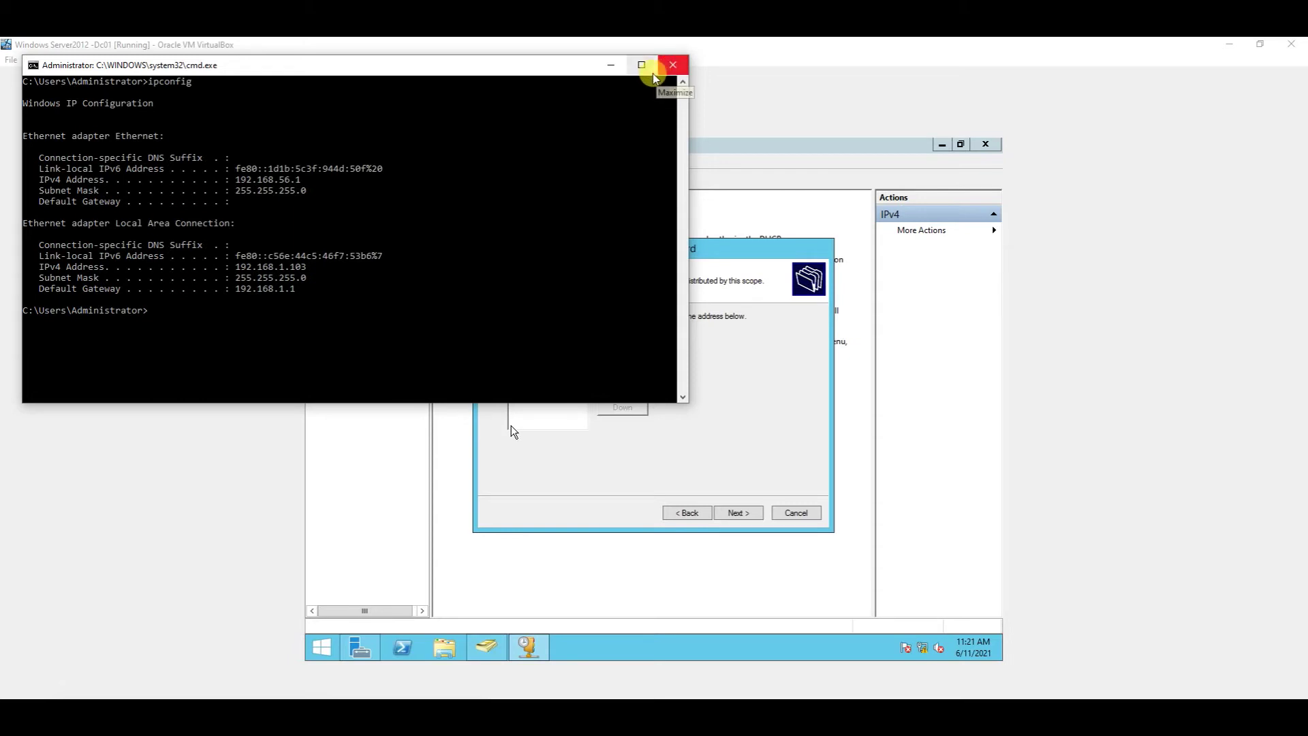
pyautogui.click(746, 513)
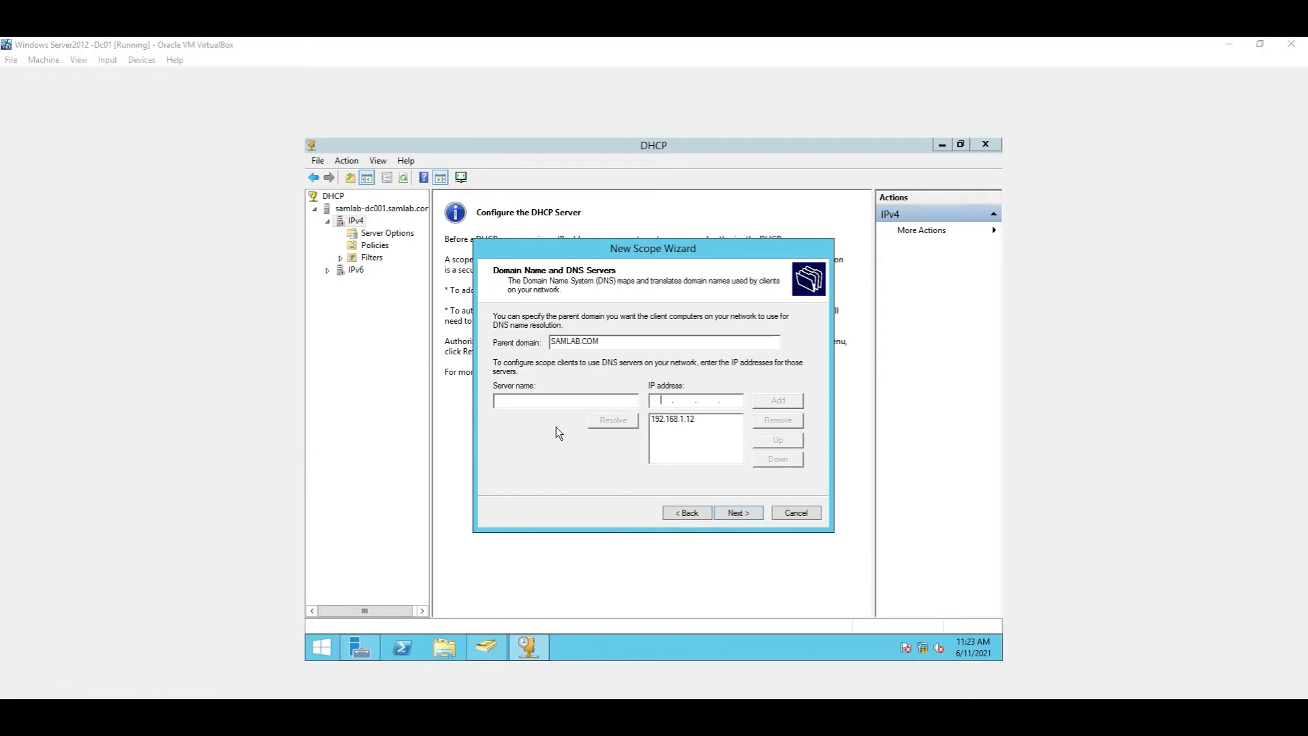
# Step: Add 8.8.8.8 as a second DNS server after 192.168.1.12, confirming the validation warning
pyautogui.click(689, 418)
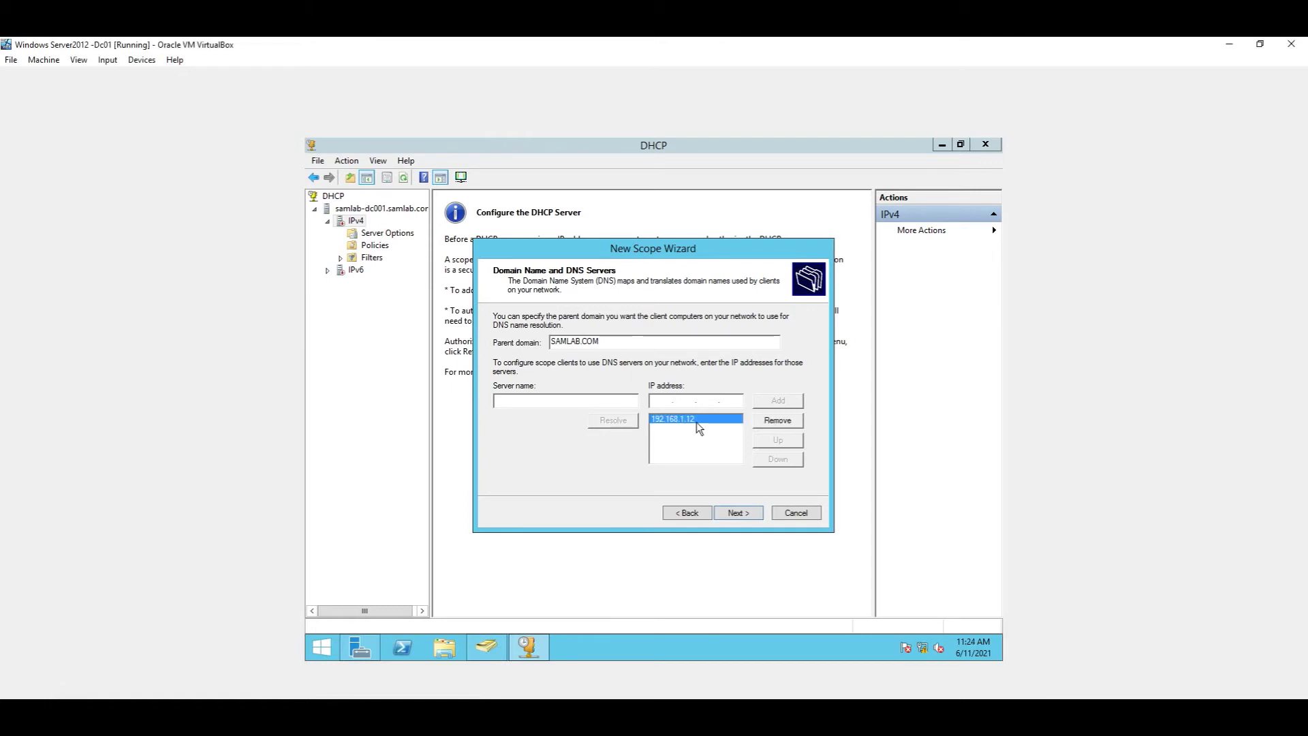
pyautogui.click(663, 403)
pyautogui.write('8.8.8.8')
pyautogui.click(790, 402)
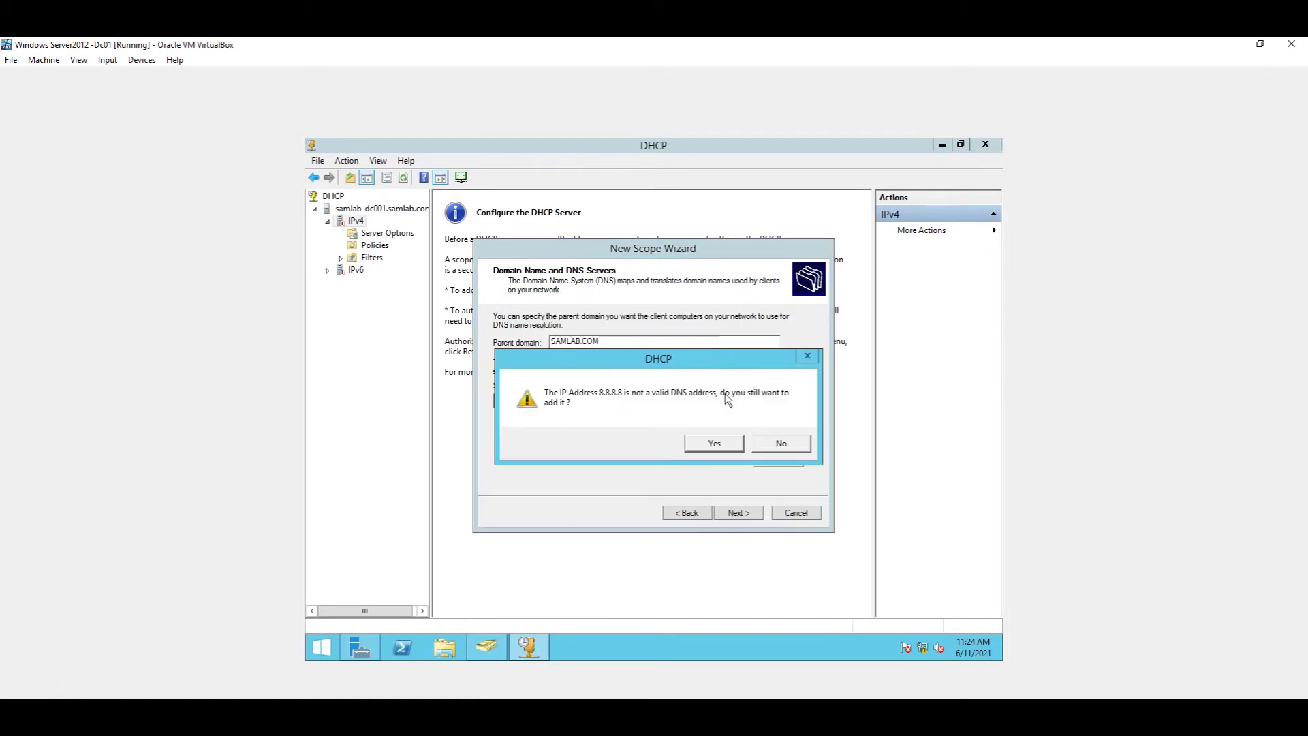
pyautogui.click(730, 443)
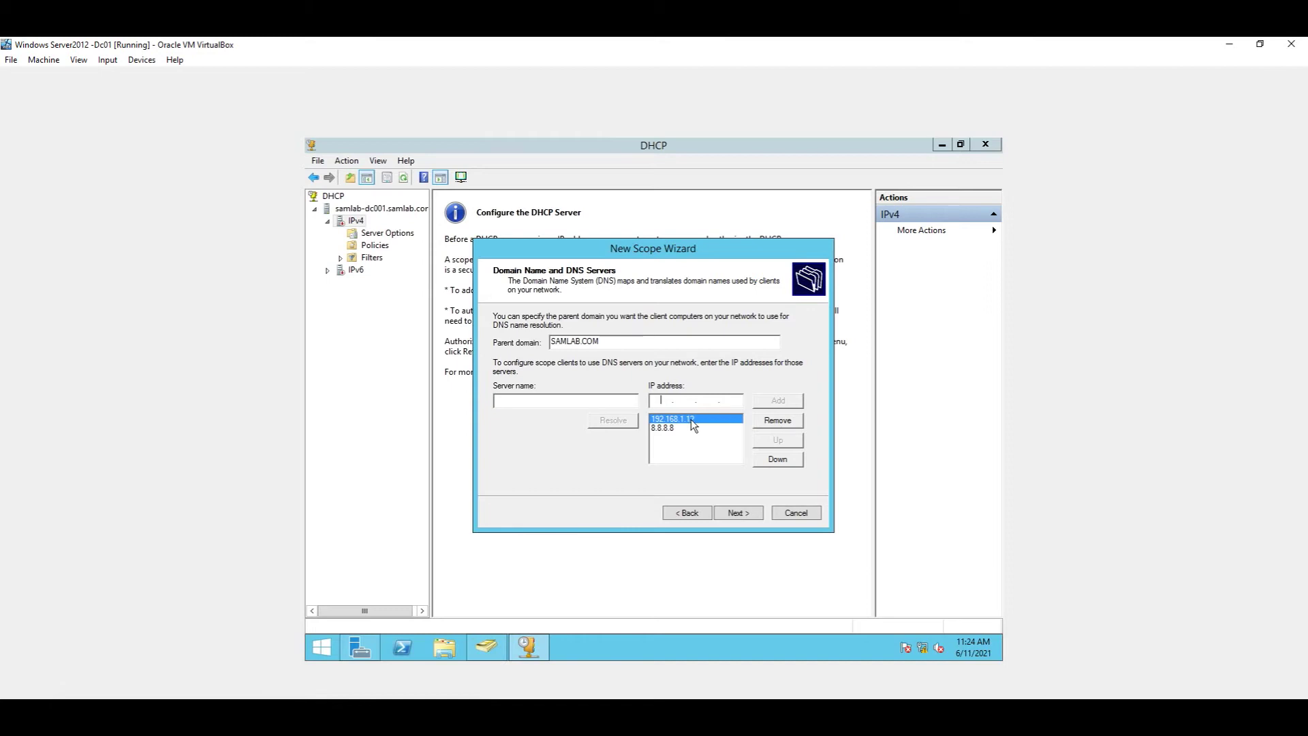
# Step: Add 8.8.4.4 to the scope's DNS server list, accepting the validation warning
pyautogui.click(772, 460)
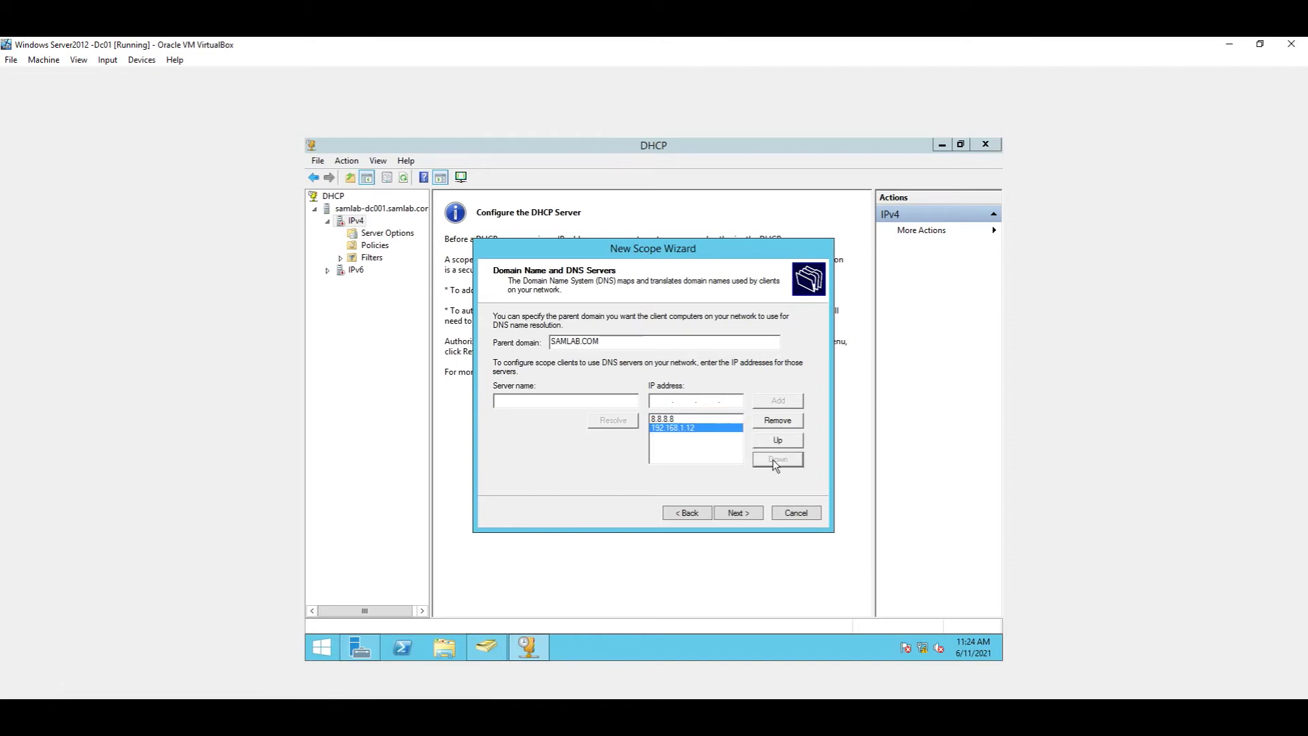
pyautogui.click(722, 418)
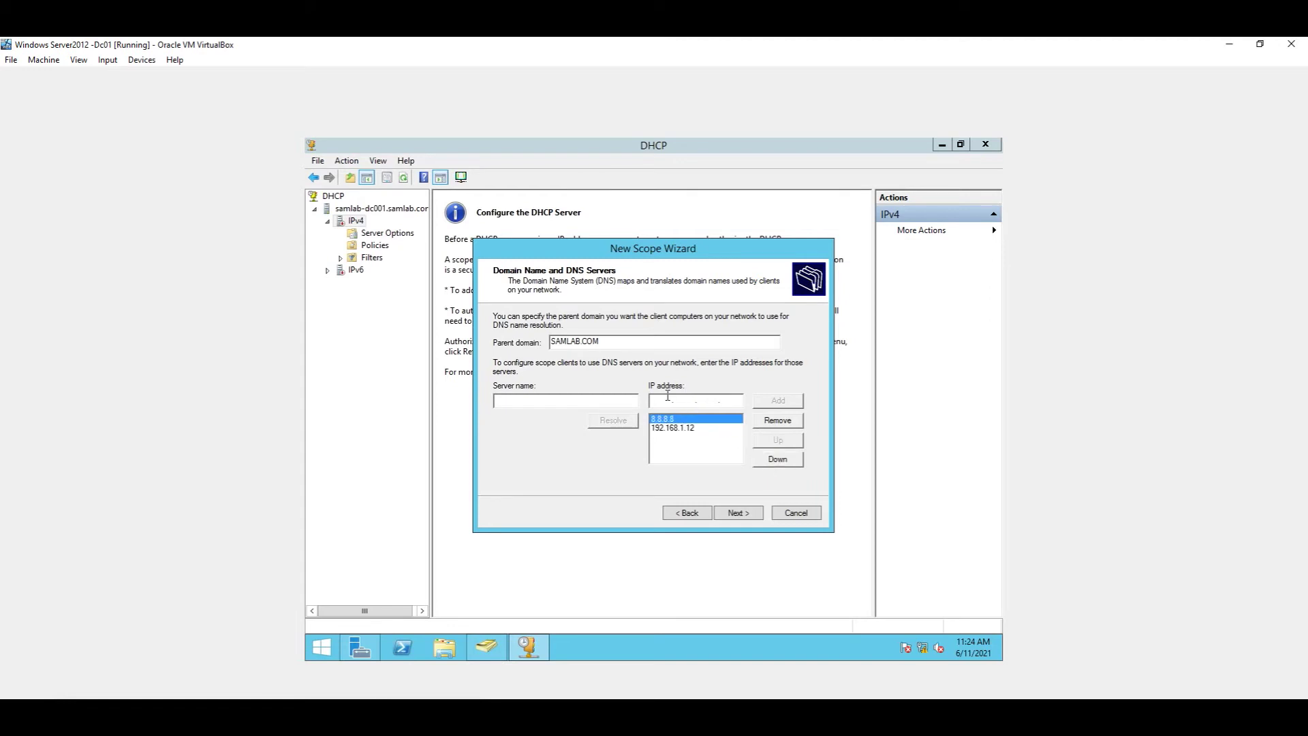
pyautogui.click(666, 399)
pyautogui.write('8 .8.4.4')
pyautogui.click(792, 406)
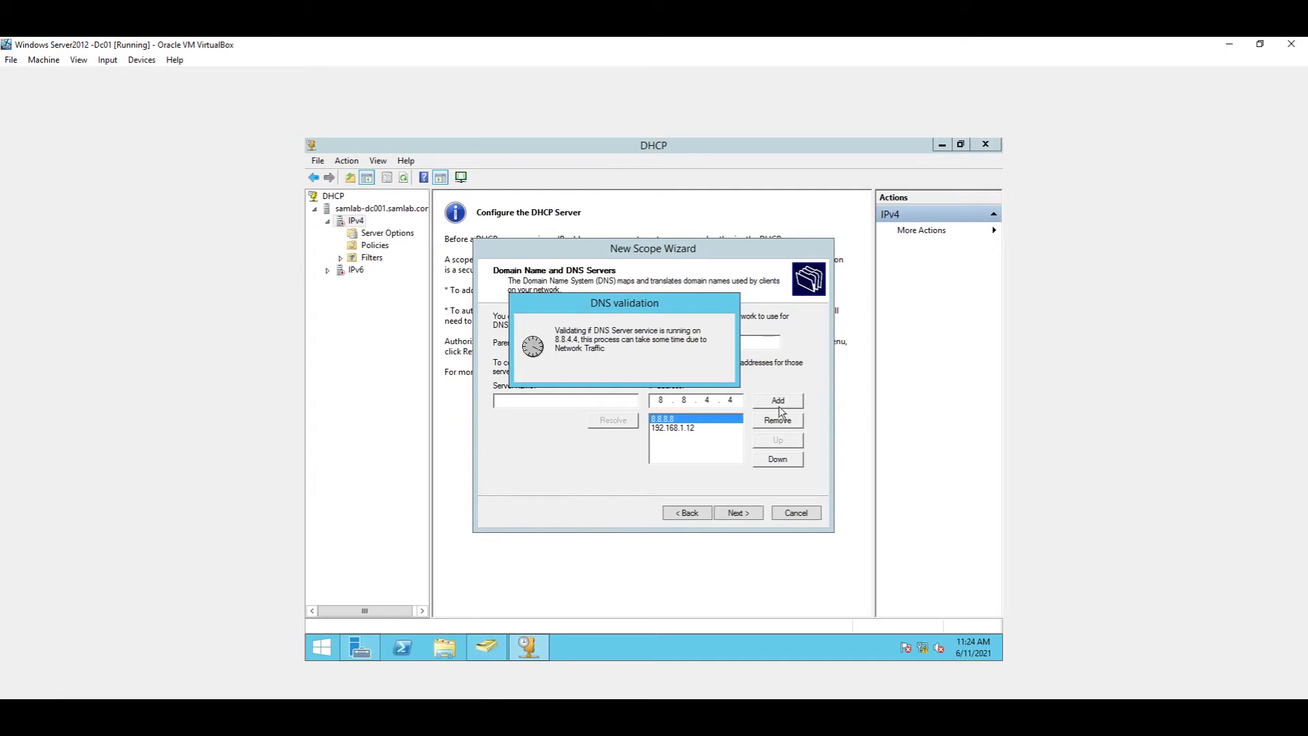
pyautogui.click(746, 513)
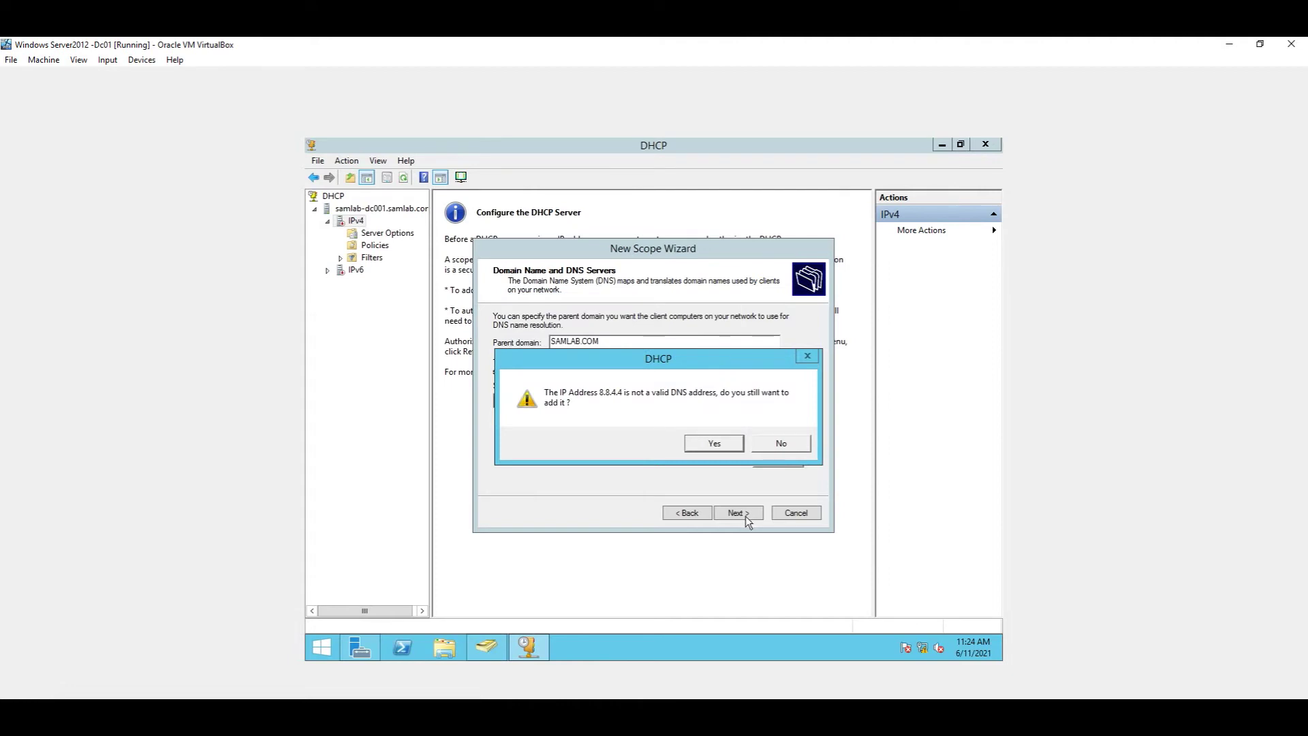
pyautogui.click(730, 444)
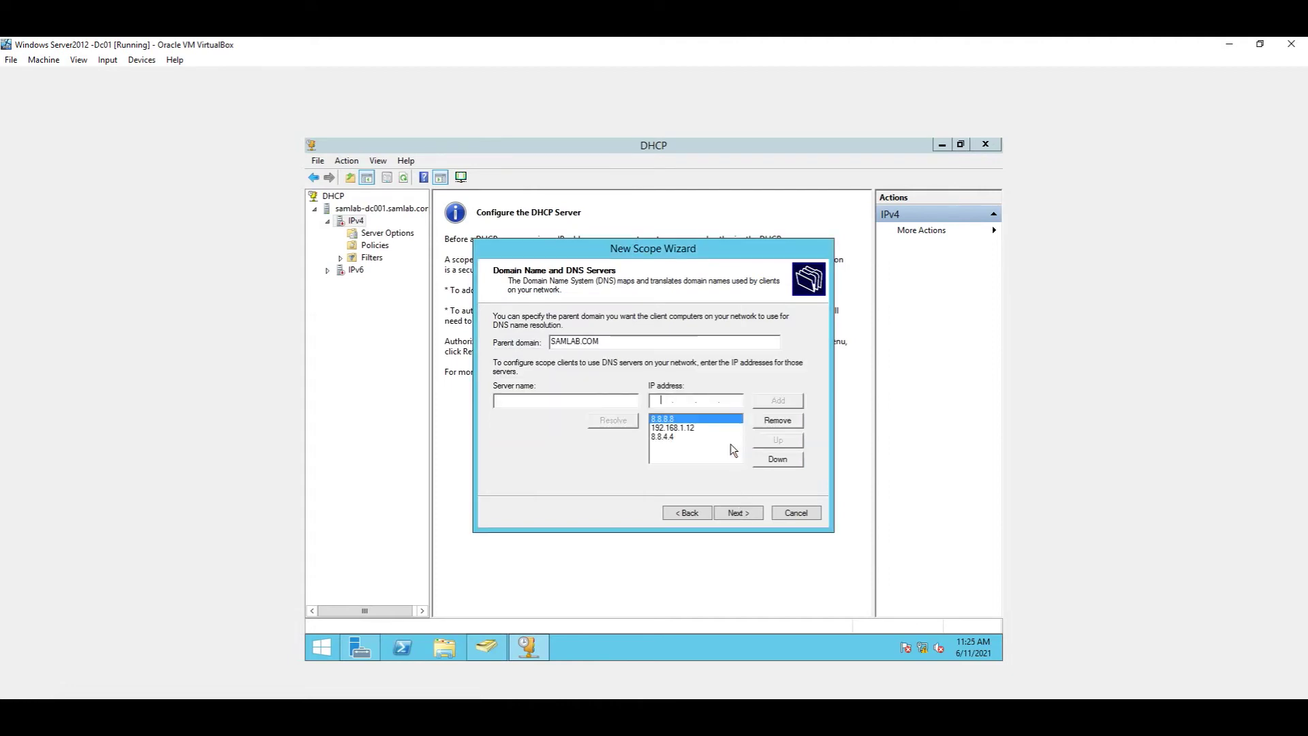
# Step: Reorder the DNS servers as 192.168.1.12, 8.8.8.8, 8.8.4.4 and continue to WINS Servers
pyautogui.click(778, 460)
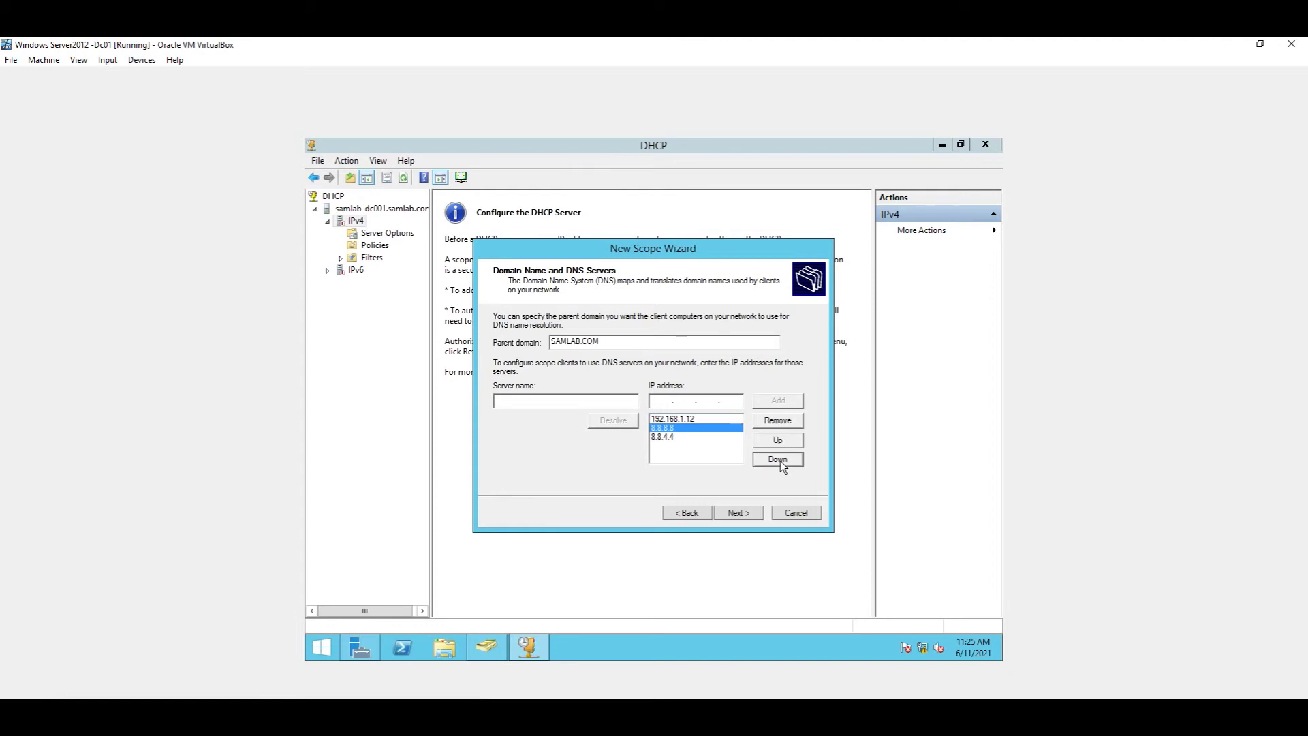
pyautogui.click(778, 461)
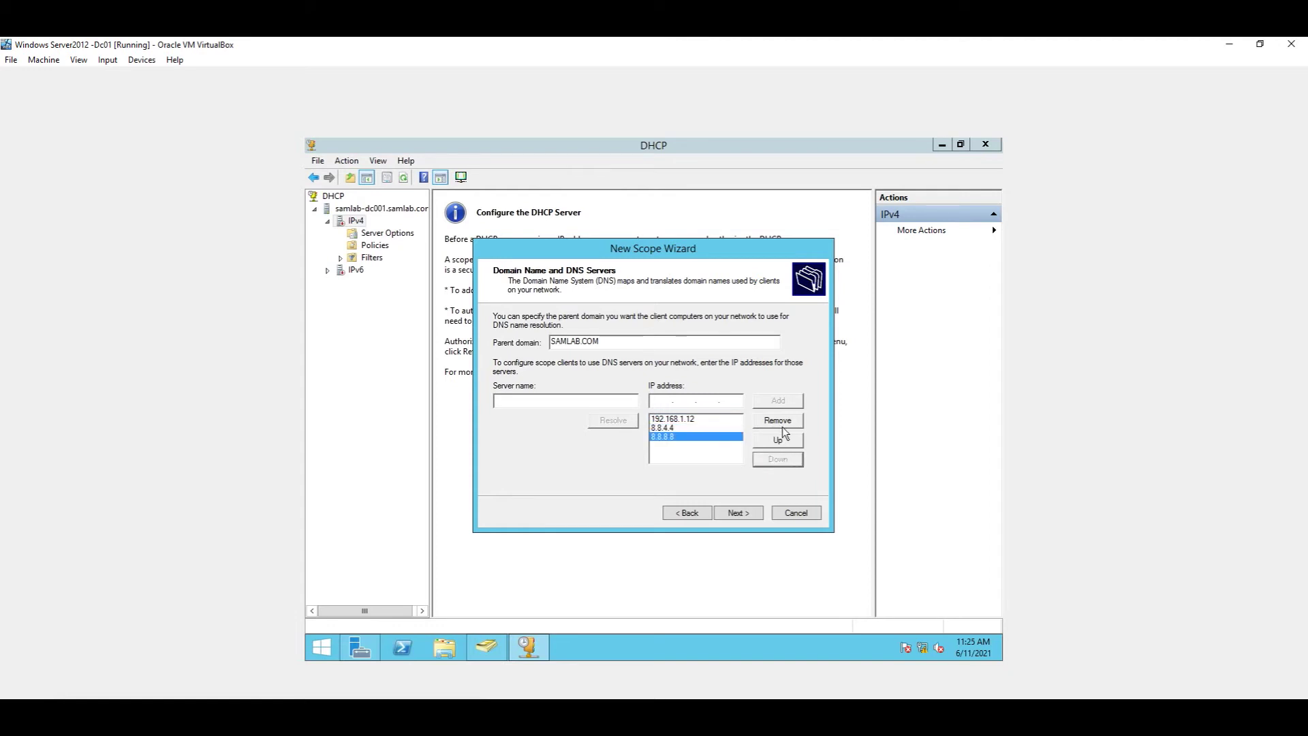
pyautogui.click(783, 437)
pyautogui.click(782, 438)
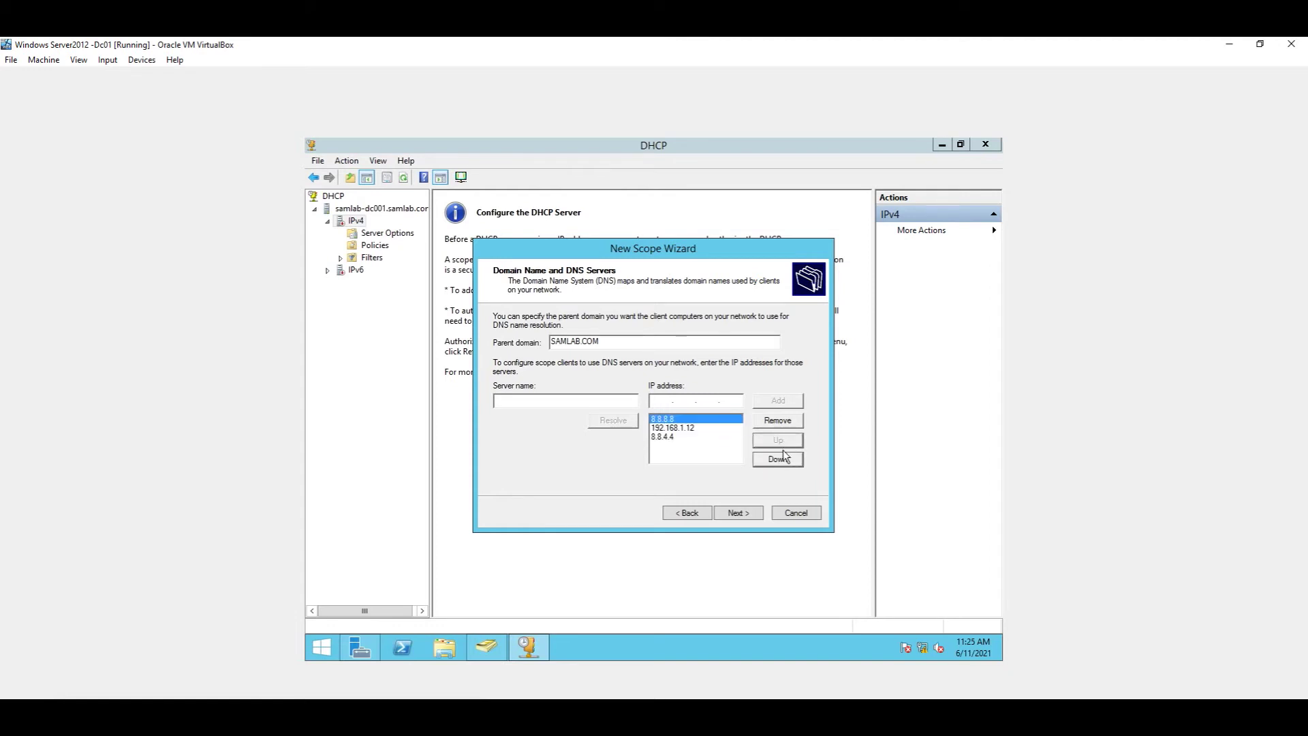
pyautogui.click(696, 428)
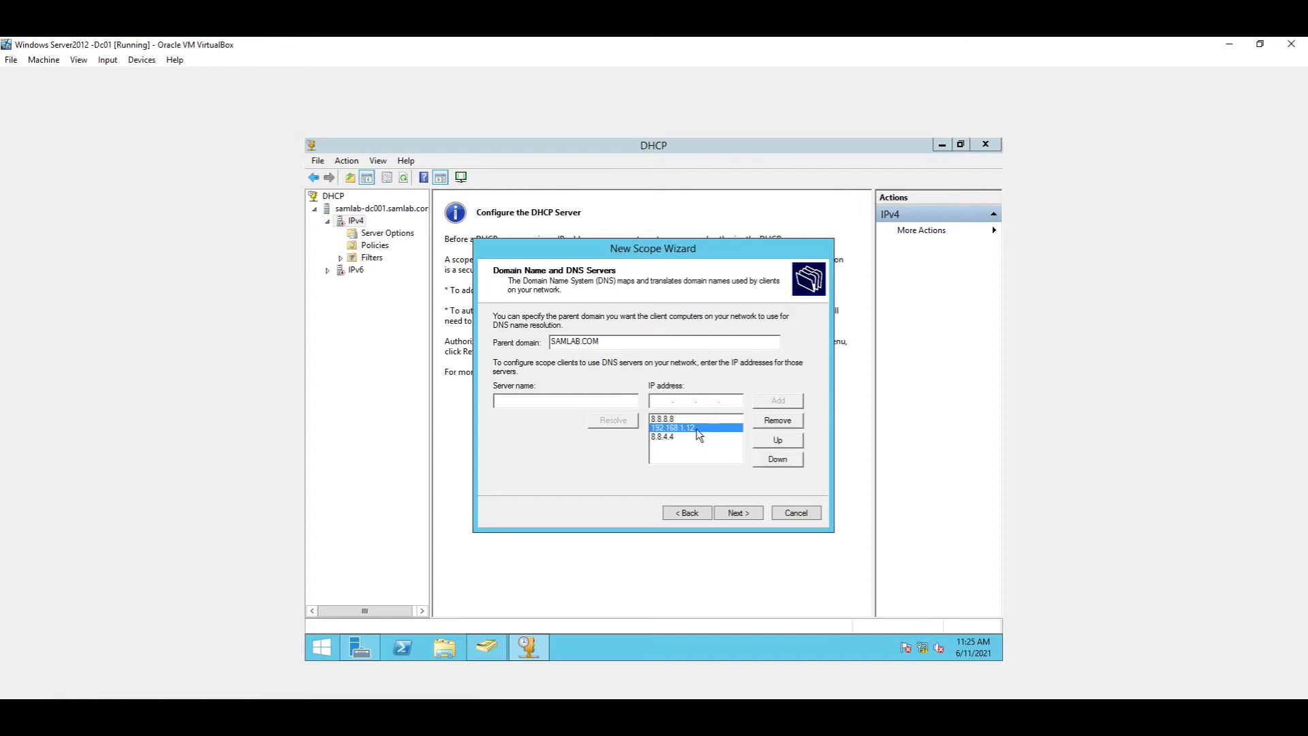
pyautogui.click(779, 441)
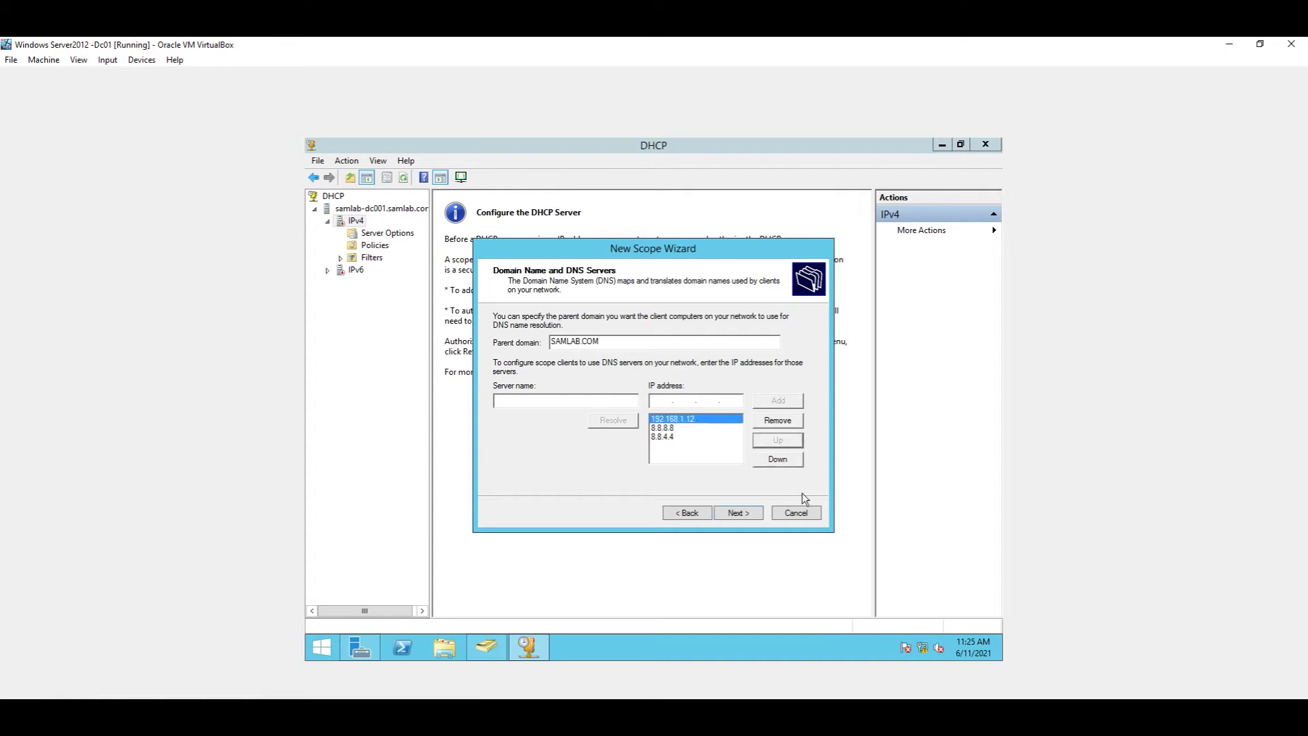
pyautogui.click(740, 517)
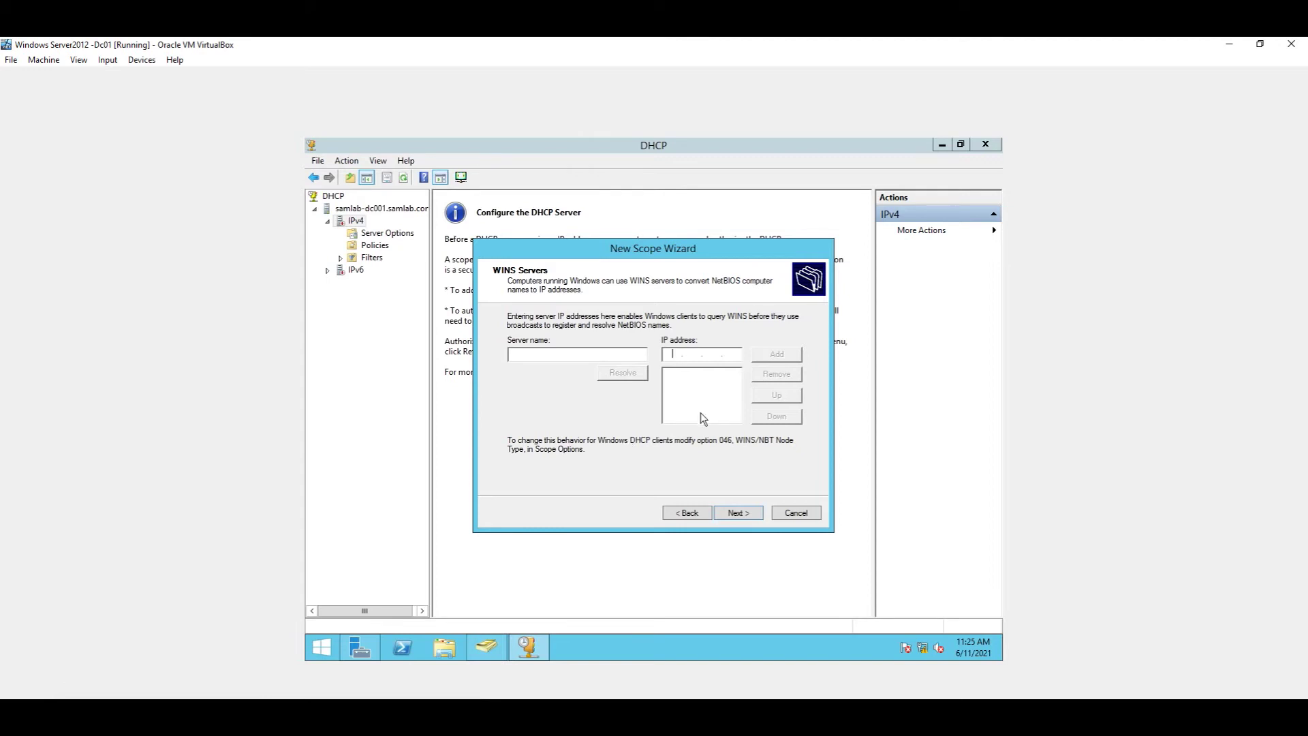
# Step: Leave the WINS server fields blank and continue to Activate Scope
pyautogui.click(741, 514)
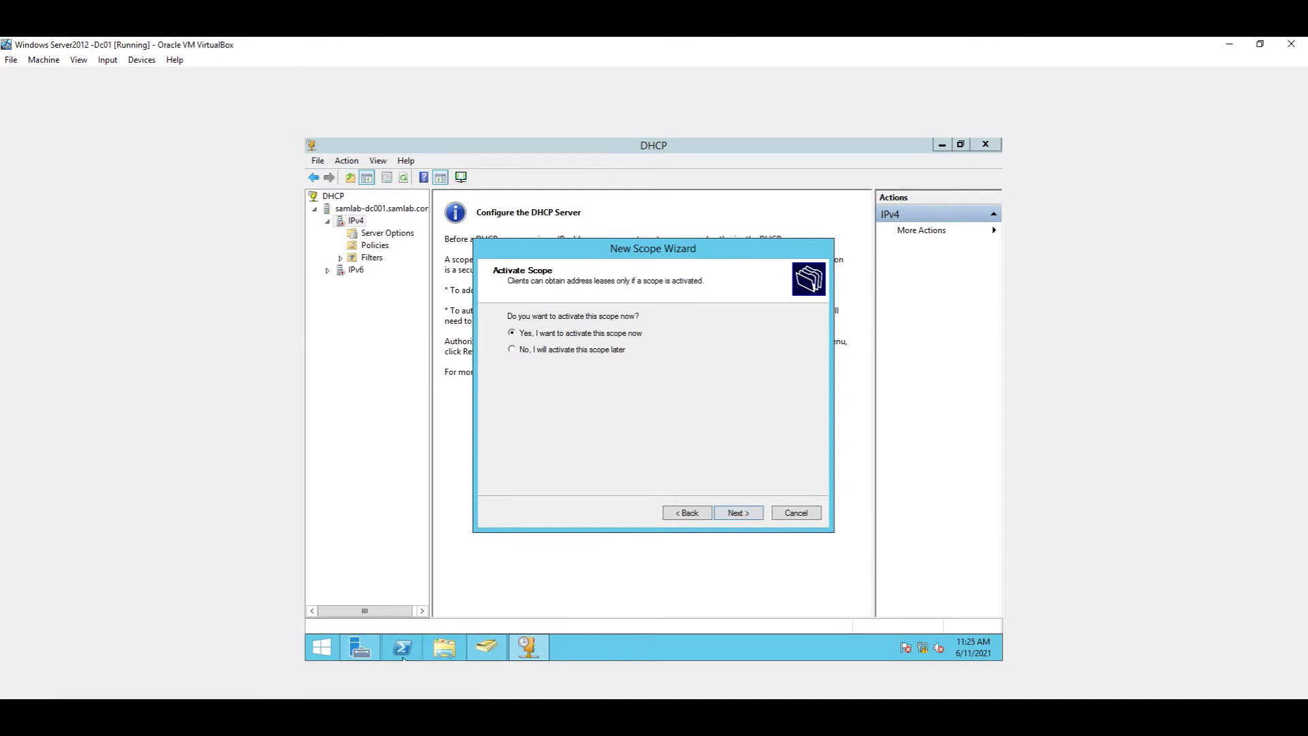
# Step: Keep immediate activation and finish the wizard, creating Scope [192.168.1.0]
pyautogui.moveTo(360, 647)
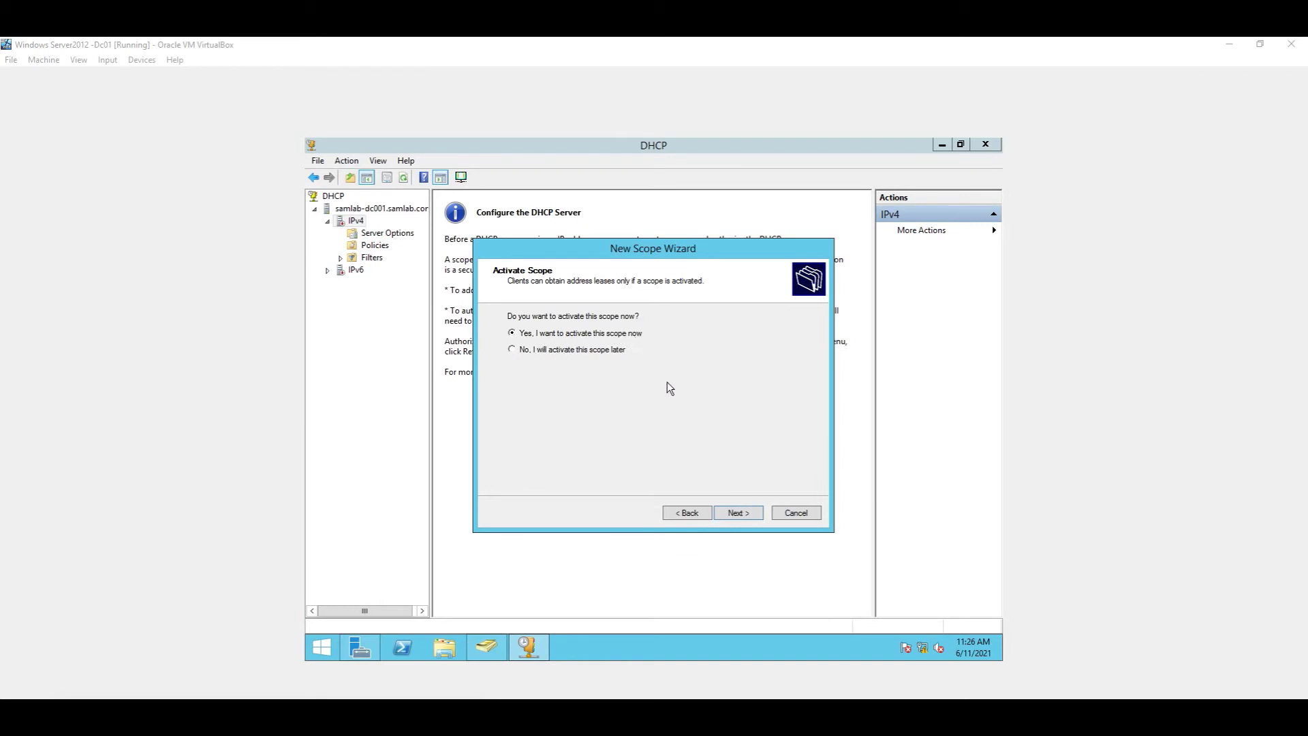
pyautogui.click(728, 513)
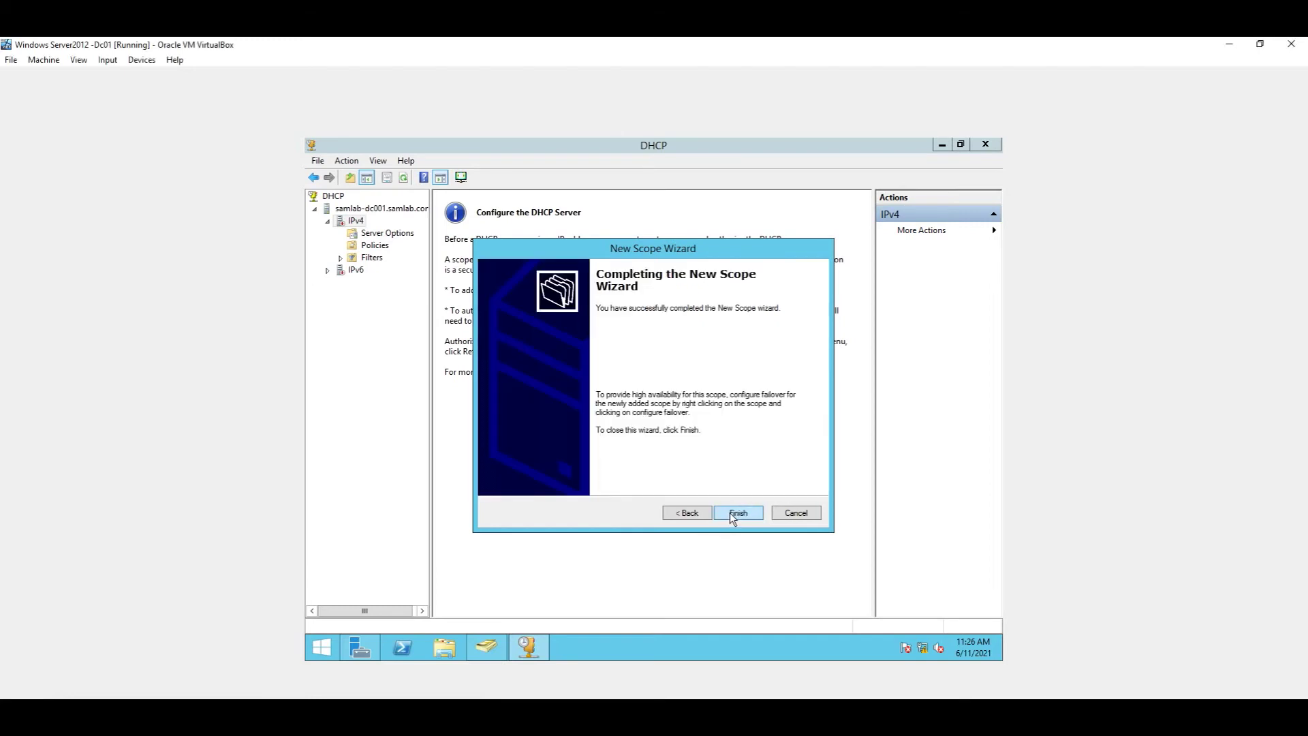
pyautogui.click(732, 516)
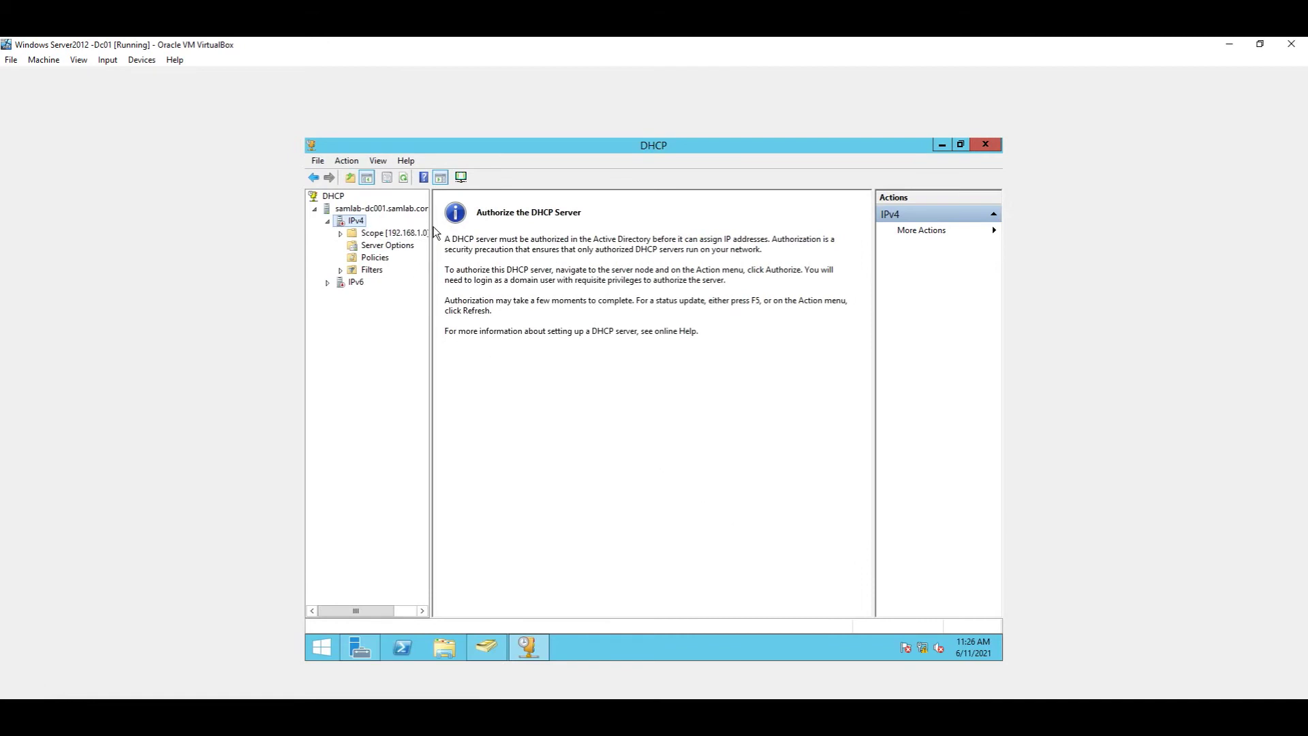
# Step: Widen the tree pane, expand the SAMLAB scope, and browse its pool, leases, reservations and options
pyautogui.moveTo(433, 232); pyautogui.dragTo(482, 235)
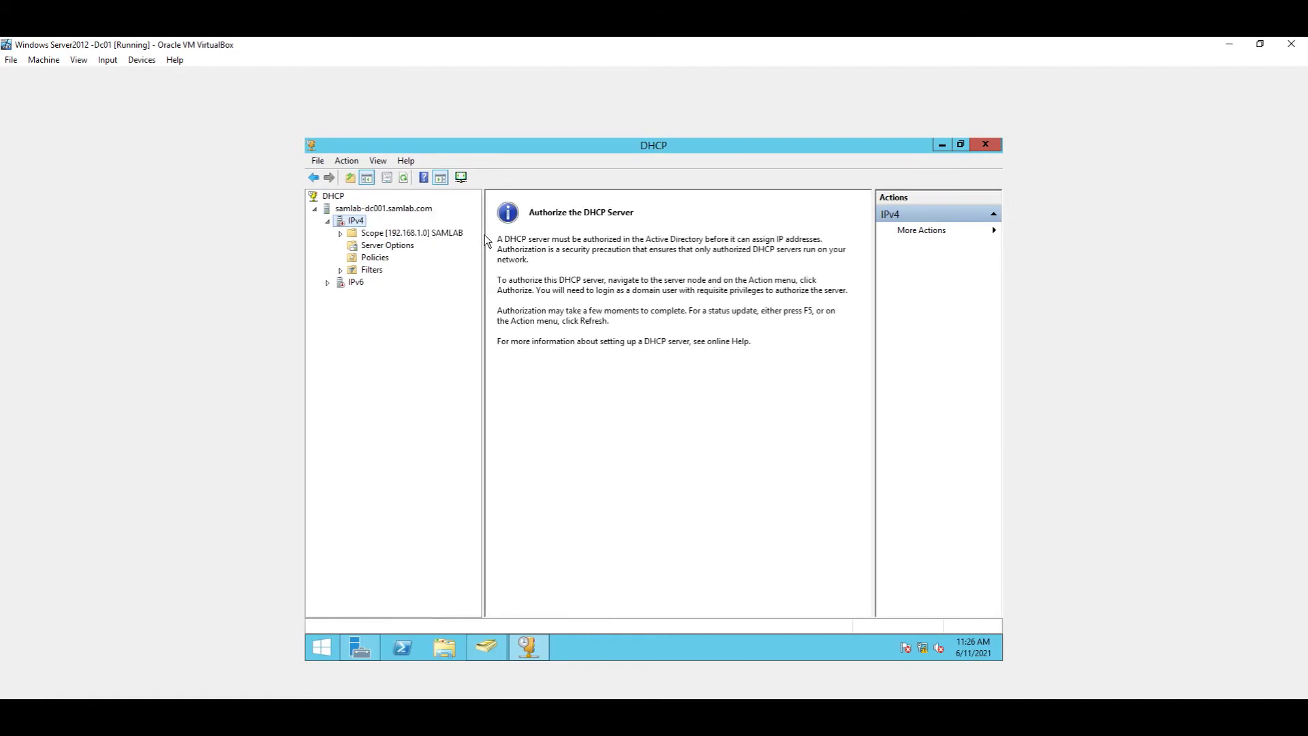
pyautogui.click(341, 234)
pyautogui.click(369, 246)
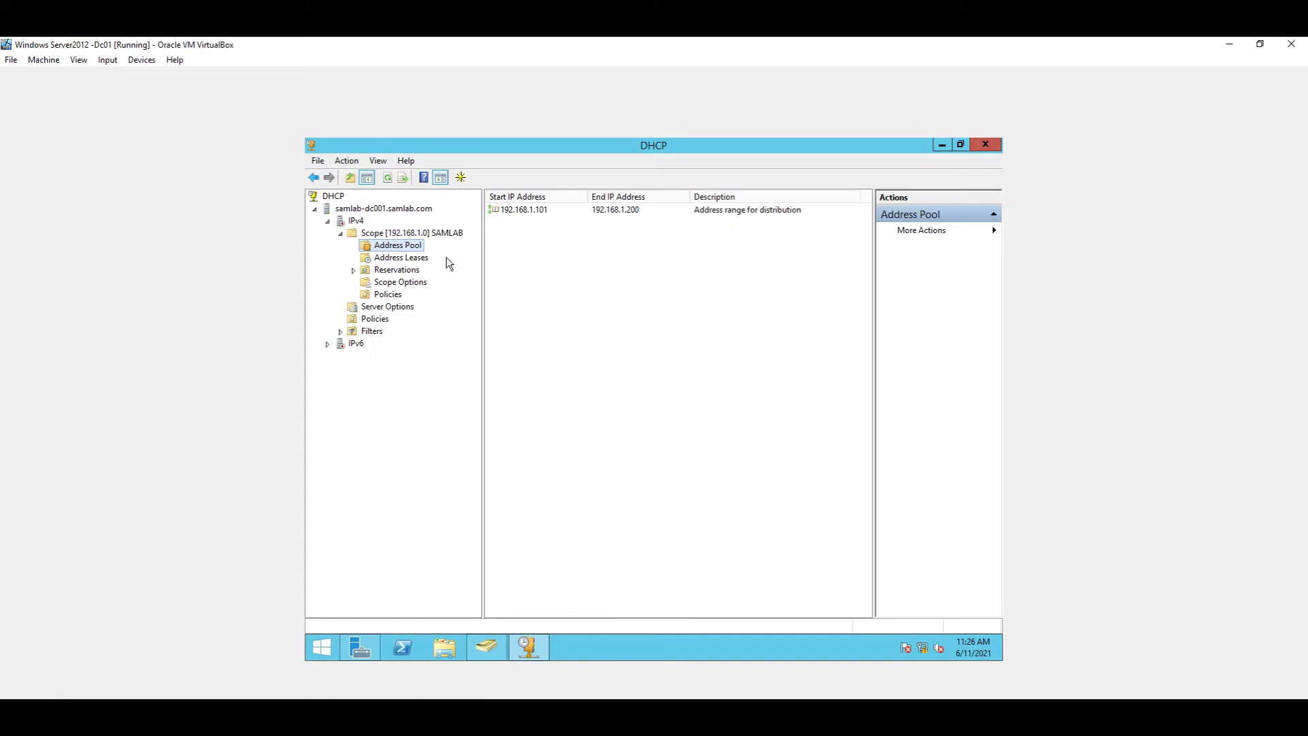
pyautogui.click(412, 259)
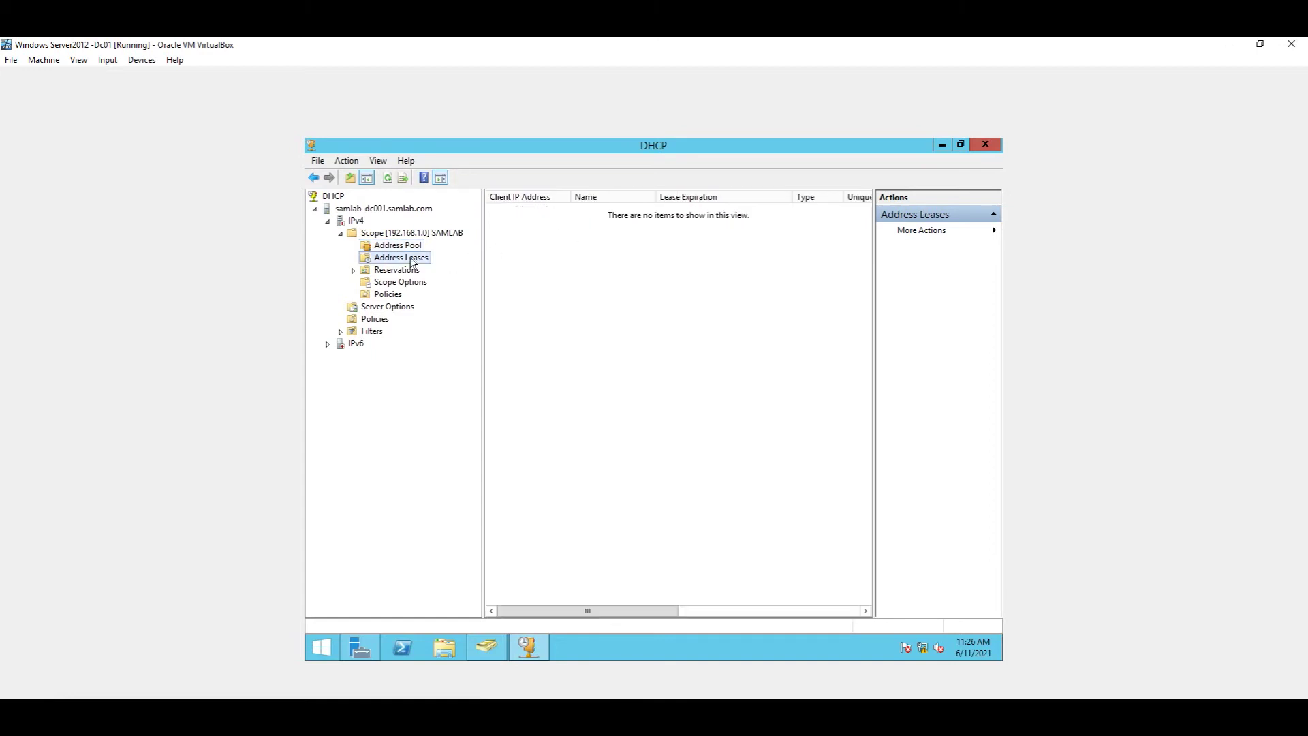
pyautogui.click(400, 272)
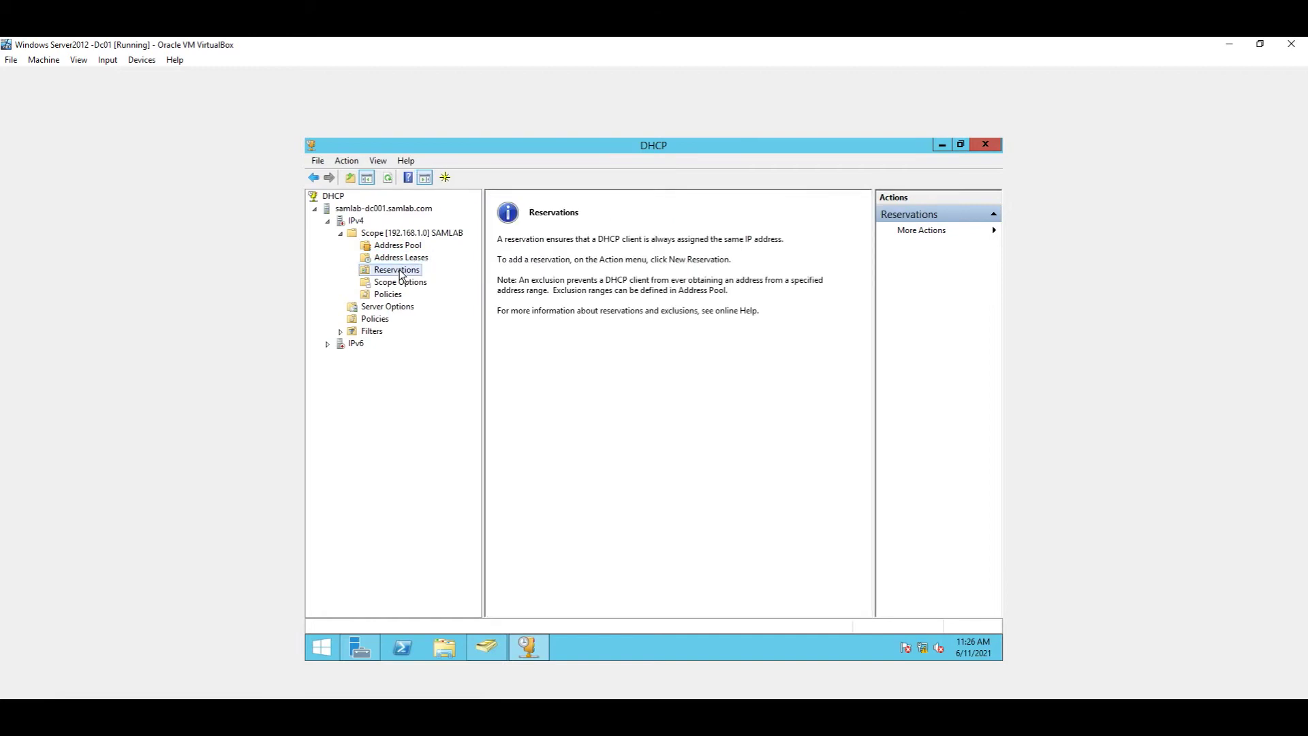
pyautogui.click(401, 283)
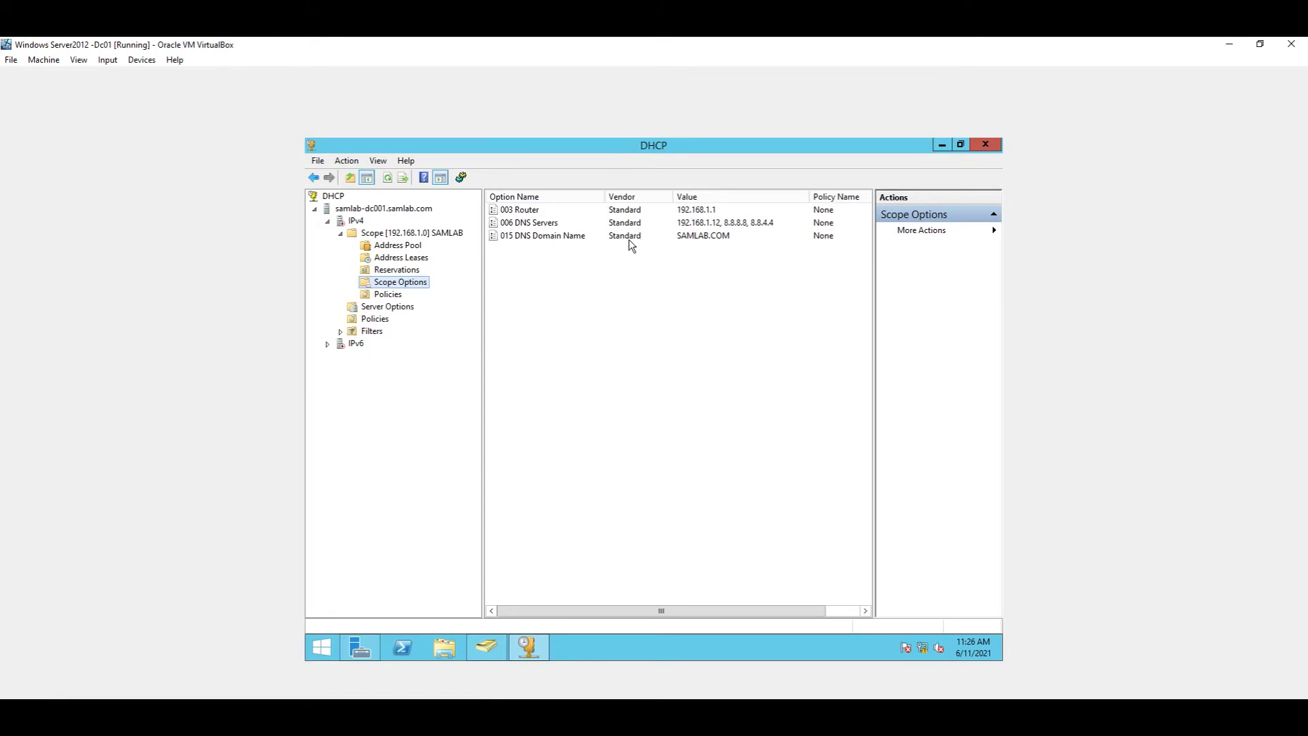
# Step: Revisit the 192.168.1.101–192.168.1.200 pool, leases and Reservations, then bring up Reservations' context menu
pyautogui.click(414, 247)
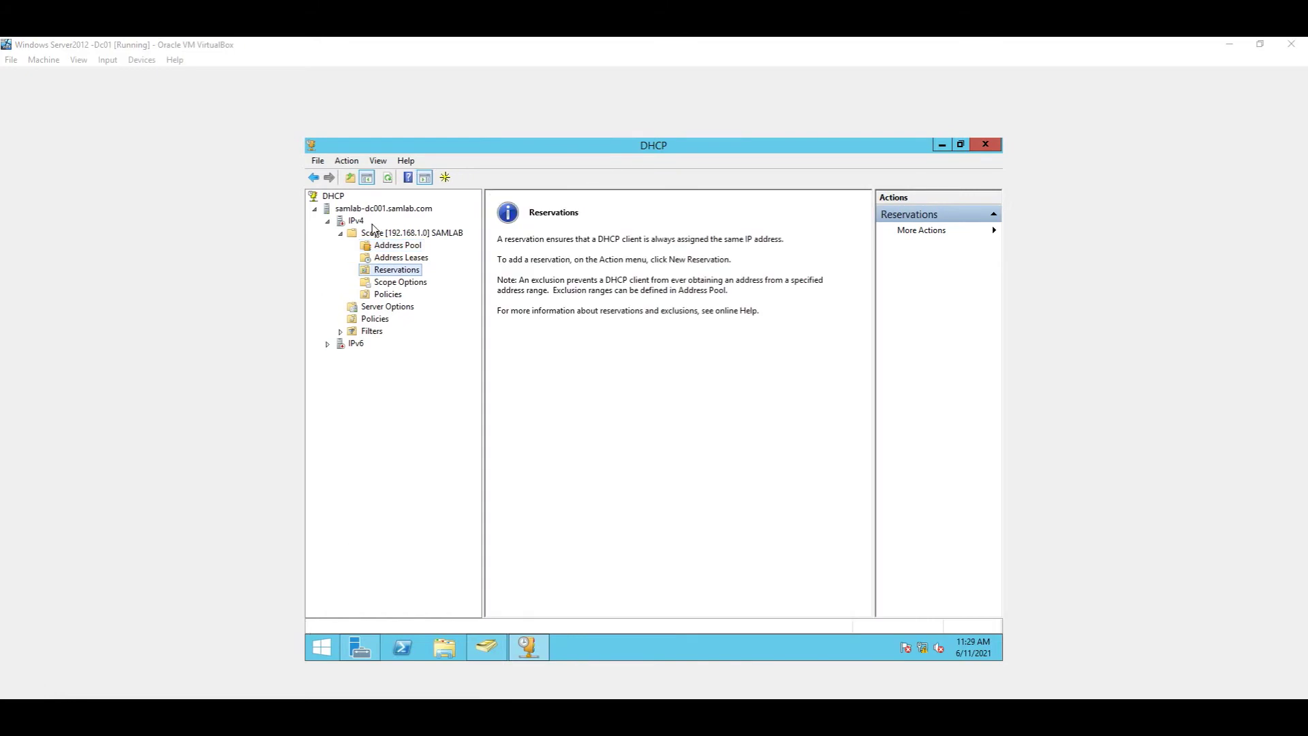
pyautogui.click(389, 247)
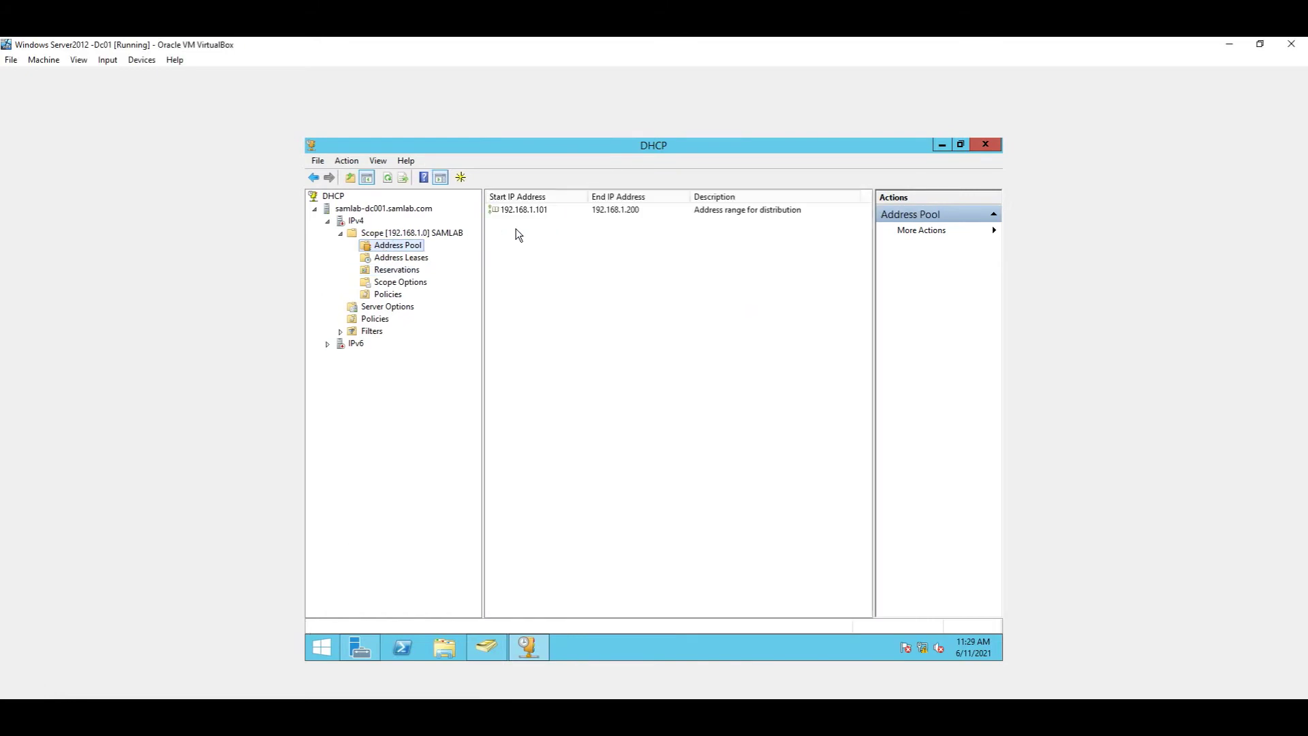
pyautogui.click(416, 259)
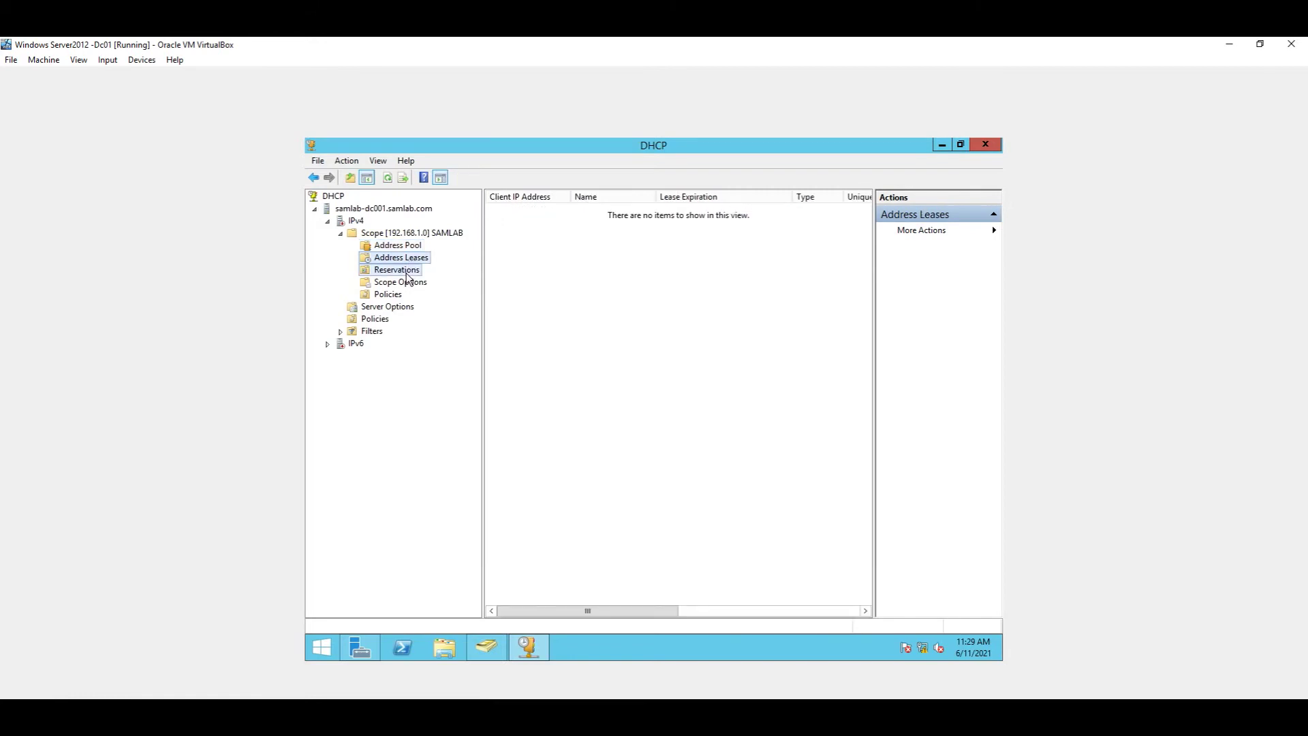
pyautogui.click(402, 271)
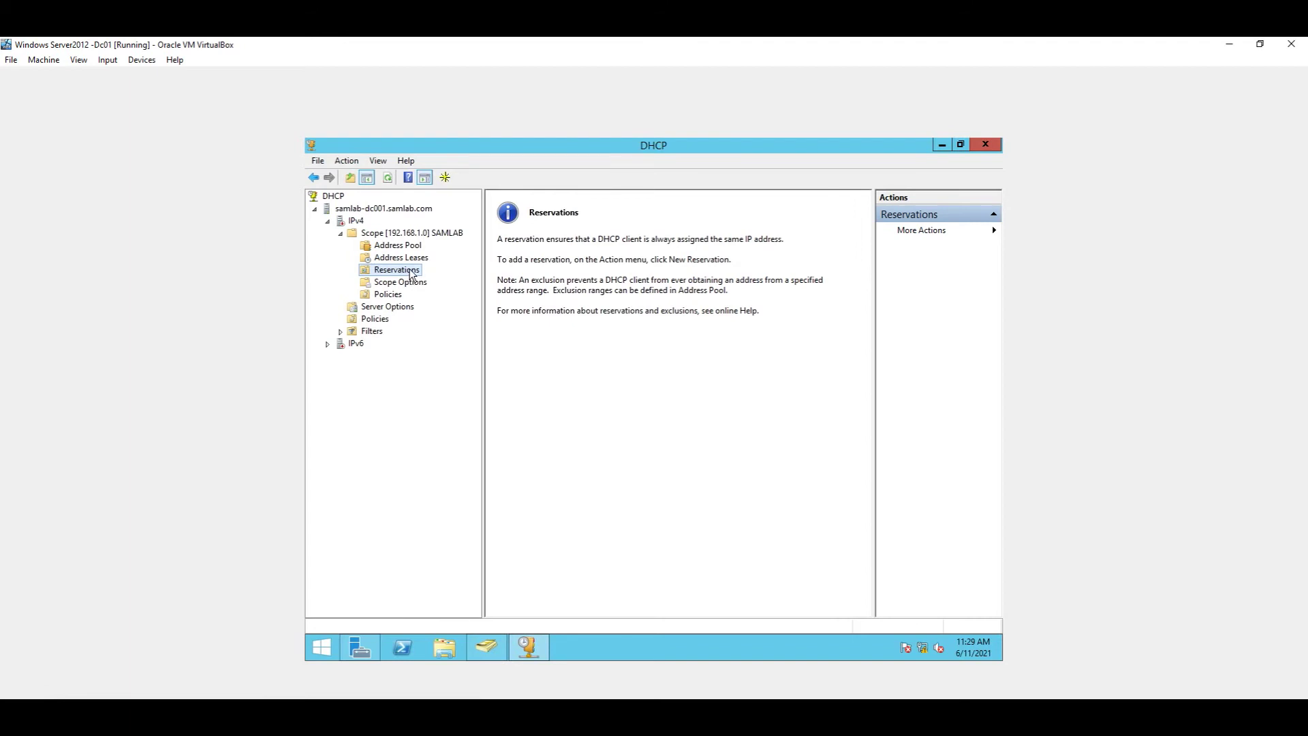
pyautogui.rightClick(412, 272)
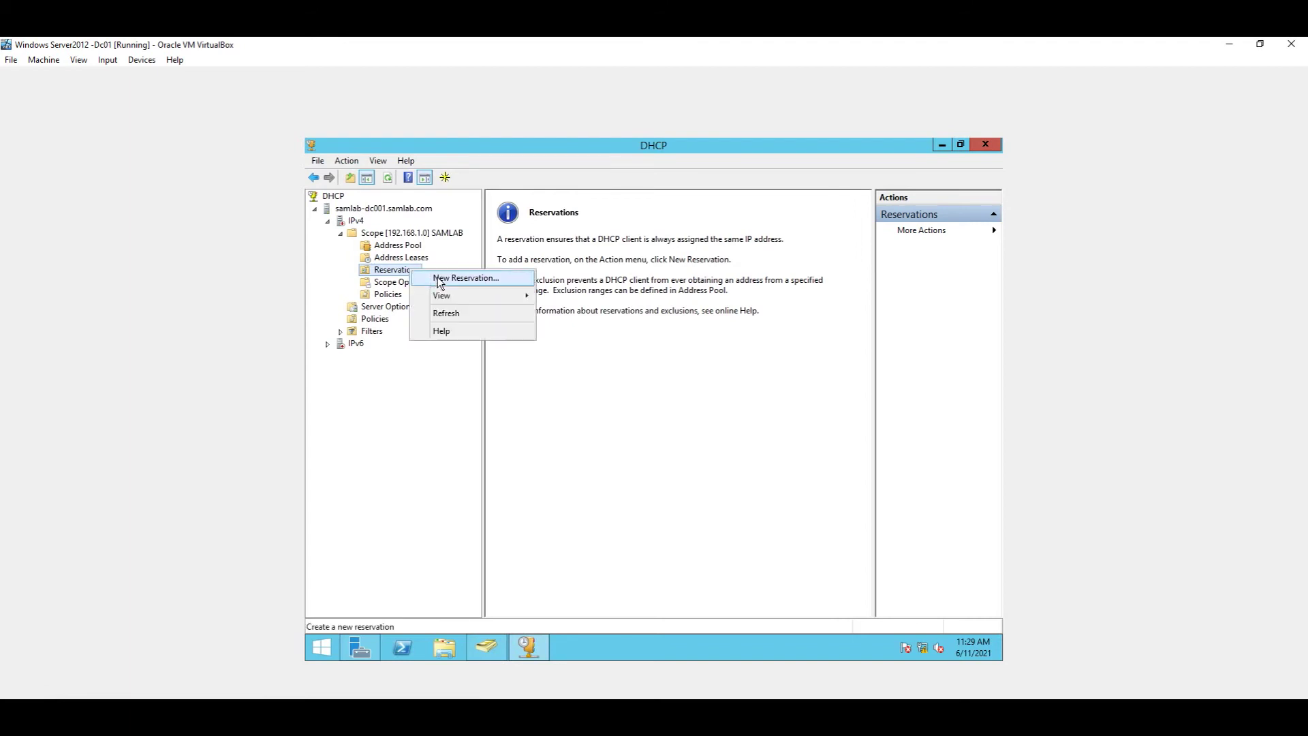
# Step: Open New Reservation, close it without adding one, and return to the Address Pool view
pyautogui.click(439, 278)
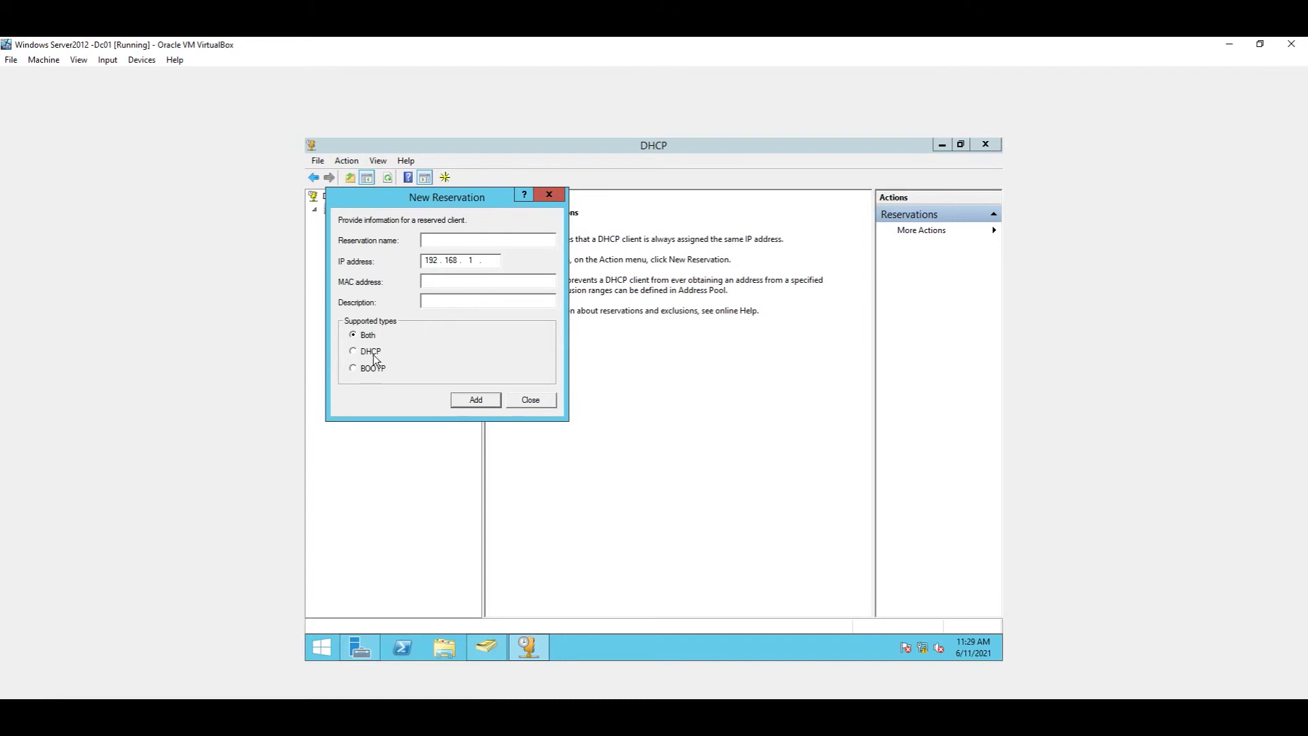
pyautogui.click(541, 399)
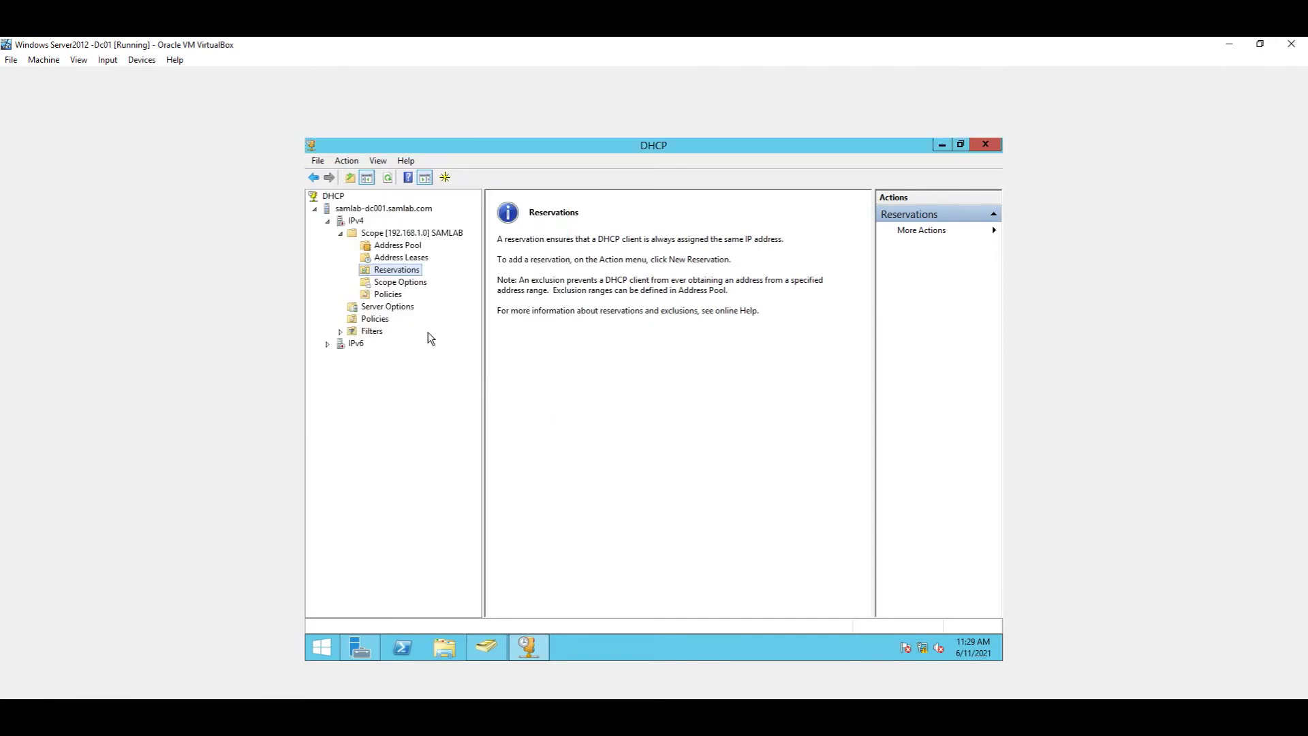
pyautogui.click(409, 246)
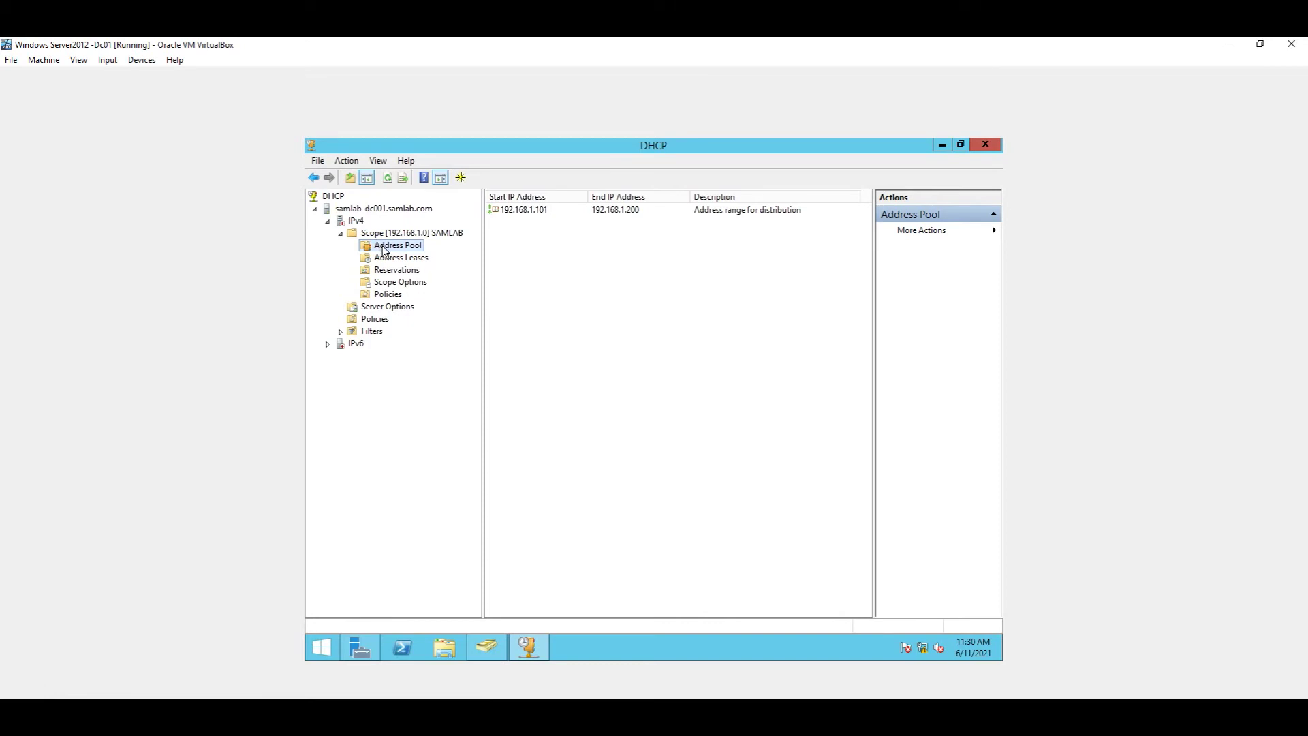
# Step: Refresh the address pool, check scope options, reshow the 101–200 pool, then switch to the Windows 10 VM
pyautogui.rightClick(384, 243)
pyautogui.click(403, 289)
pyautogui.click(401, 282)
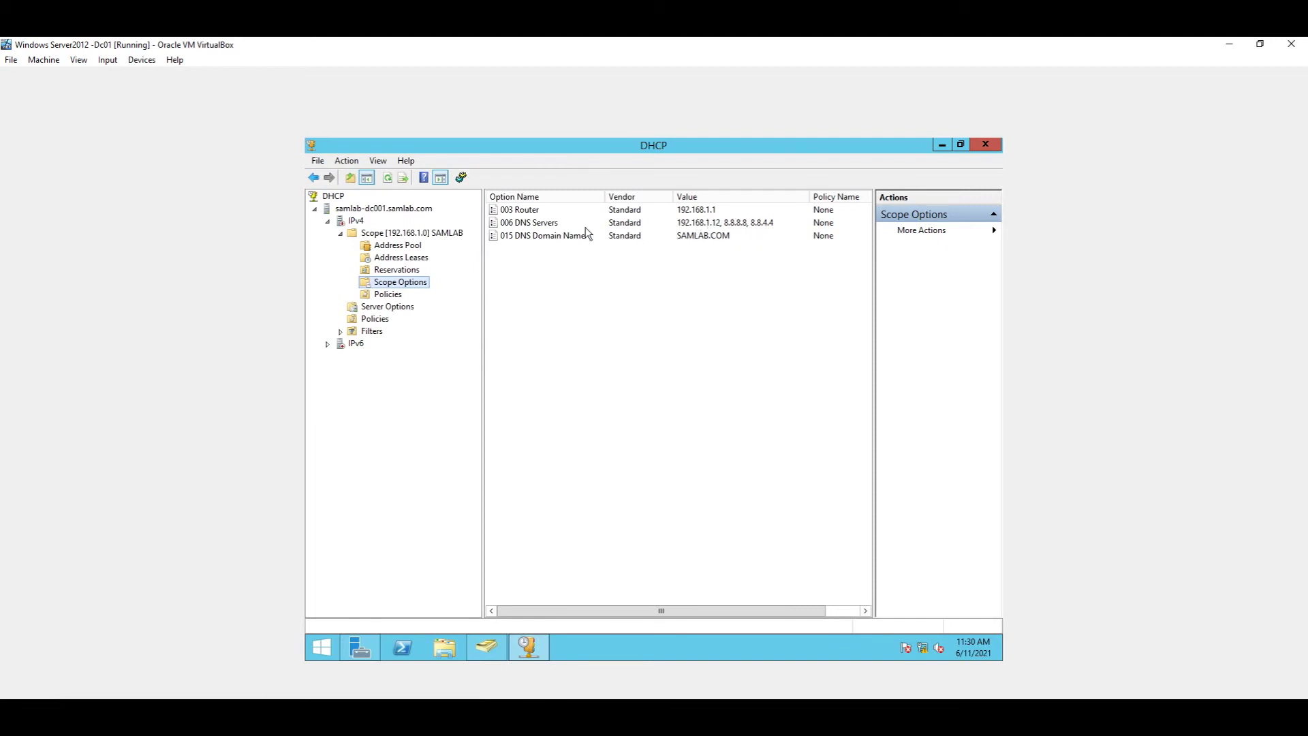
pyautogui.click(397, 245)
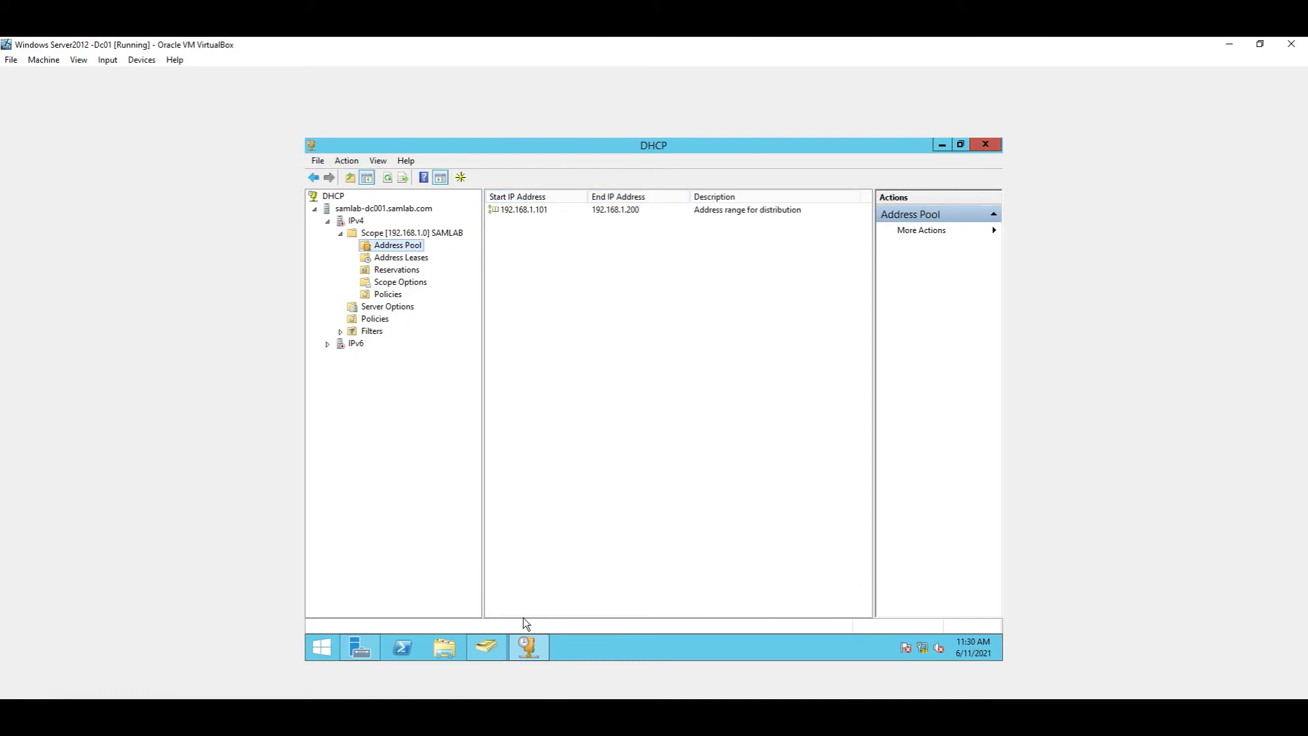
pyautogui.moveTo(523, 658)
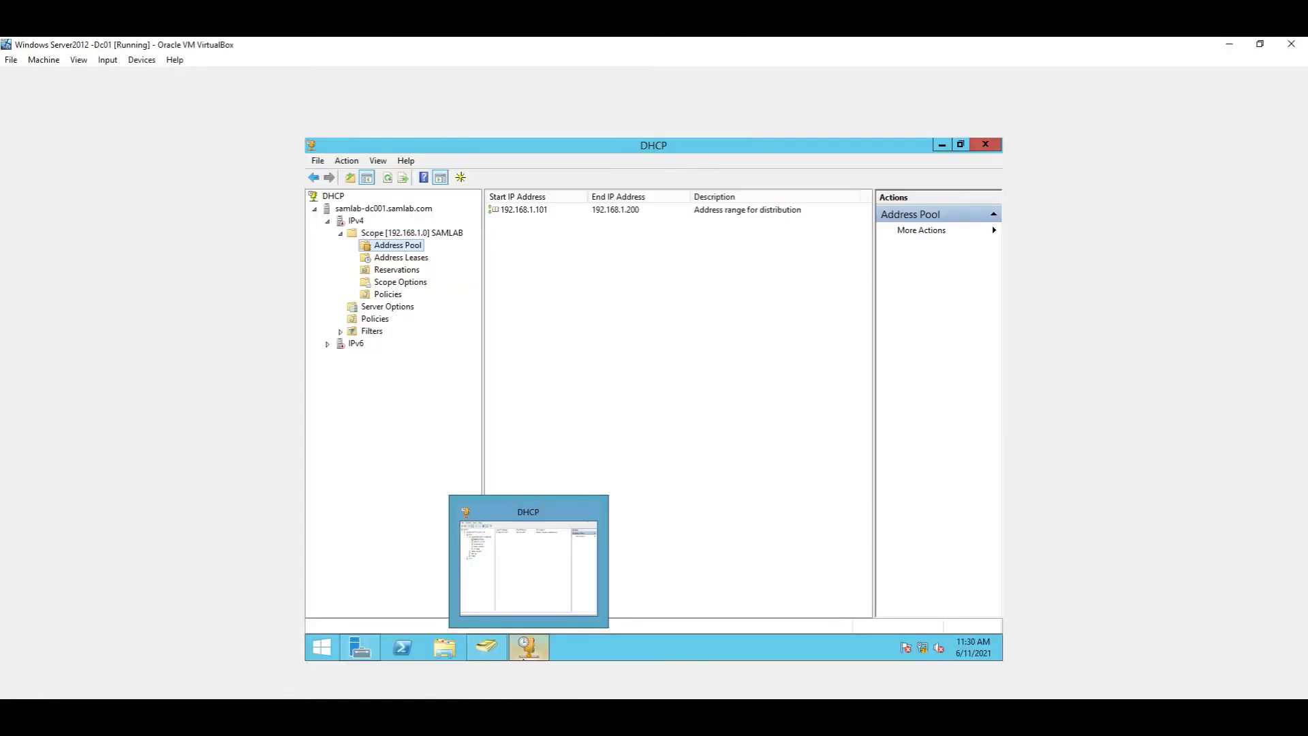
pyautogui.click(619, 711)
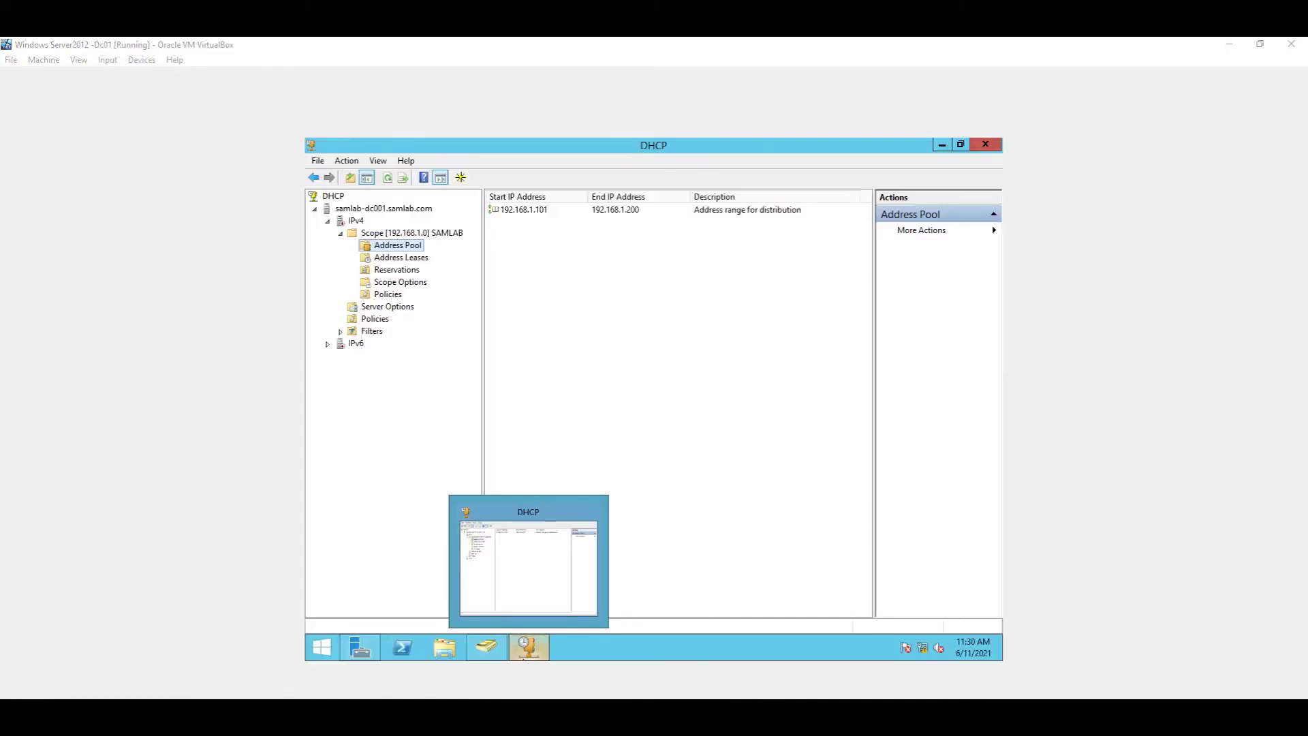
# Step: Bring the Windows 10 VM to the front and send Ctrl-Alt-Del from the Input > Keyboard menu
pyautogui.click(691, 678)
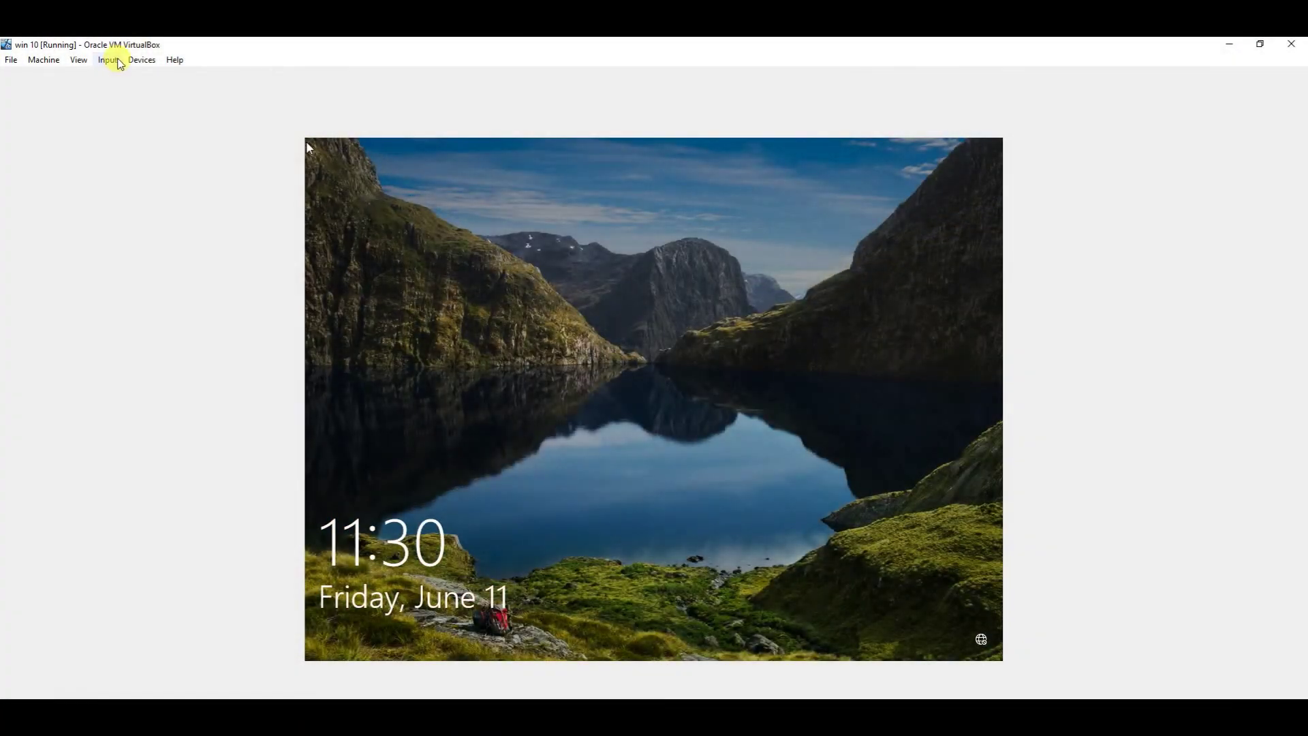
pyautogui.click(134, 61)
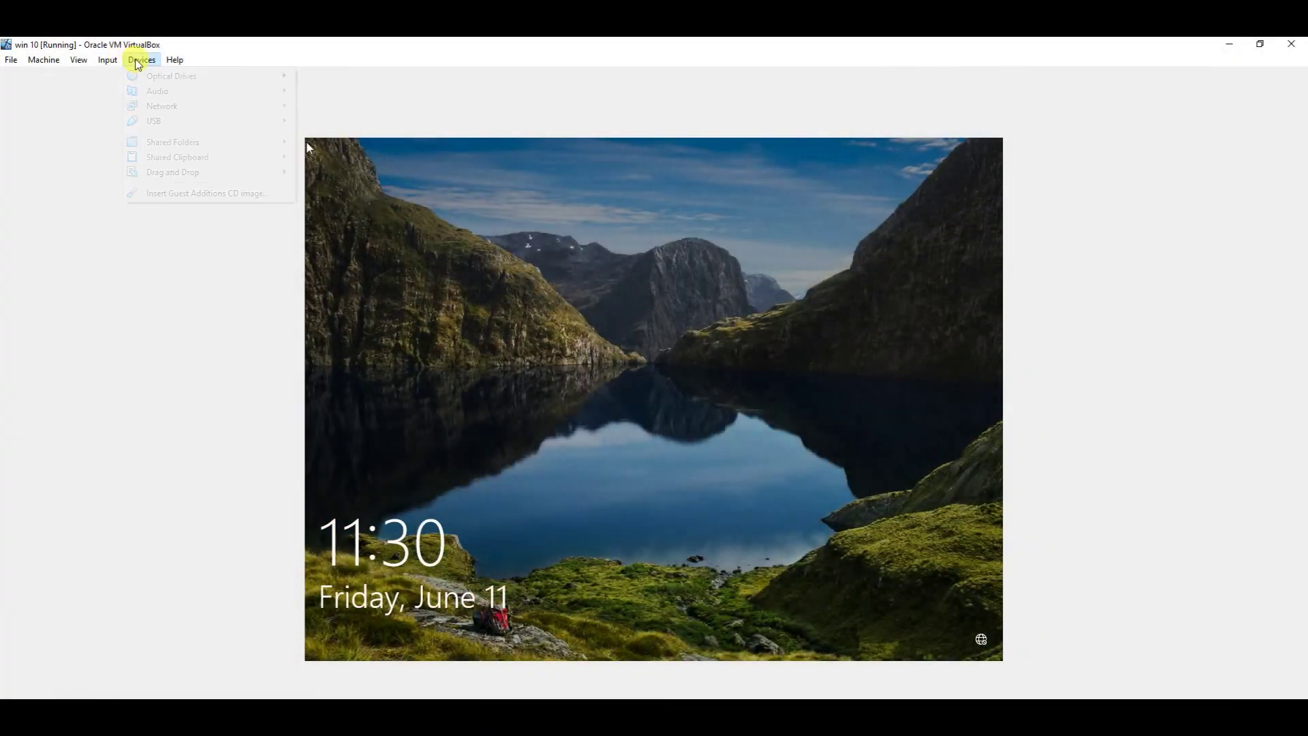
pyautogui.click(120, 64)
pyautogui.click(120, 65)
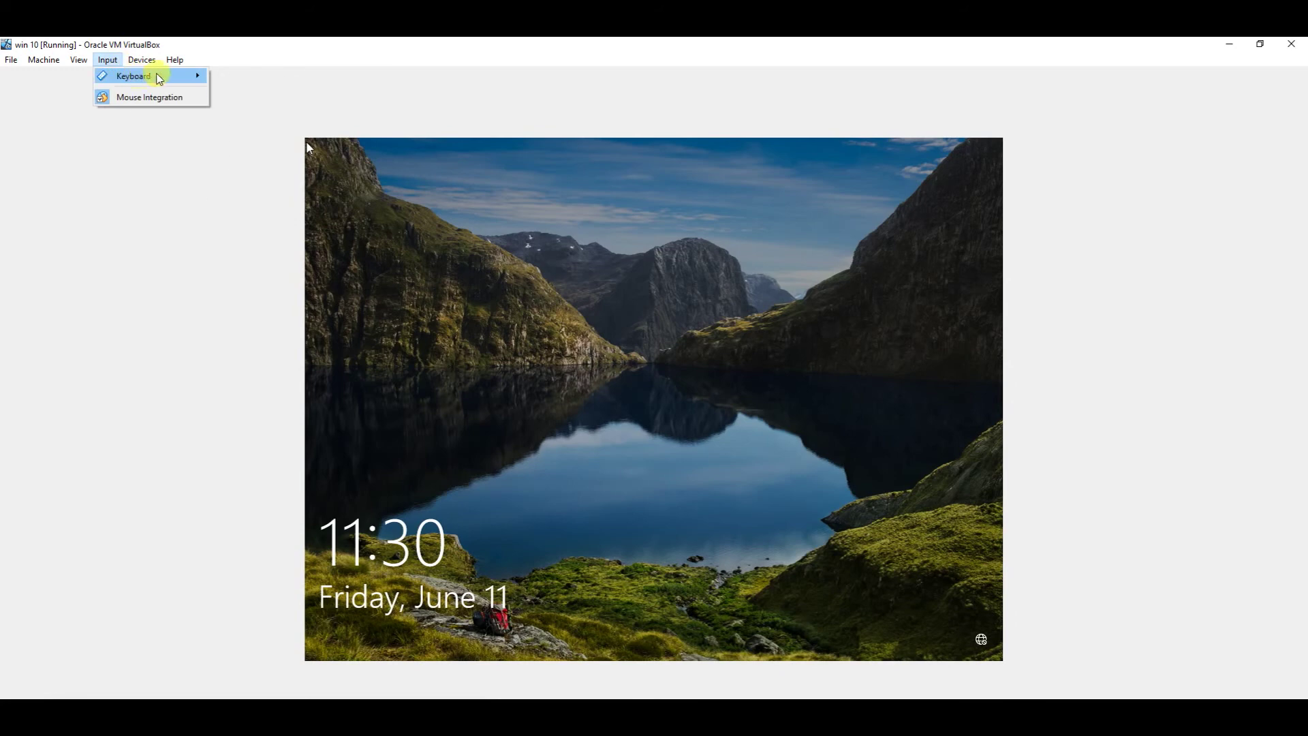
pyautogui.moveTo(152, 76)
pyautogui.click(243, 115)
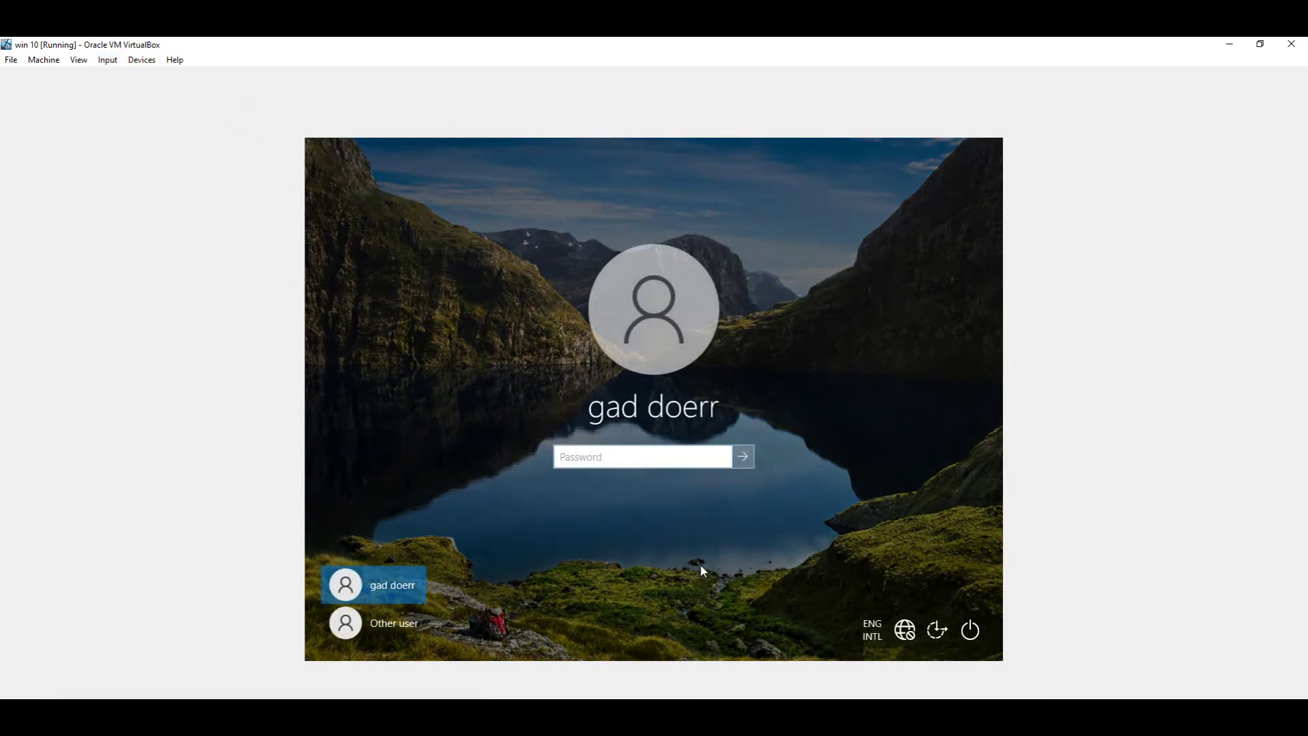
# Step: Enter the account password to sign in to the Windows desktop
pyautogui.press('Return')
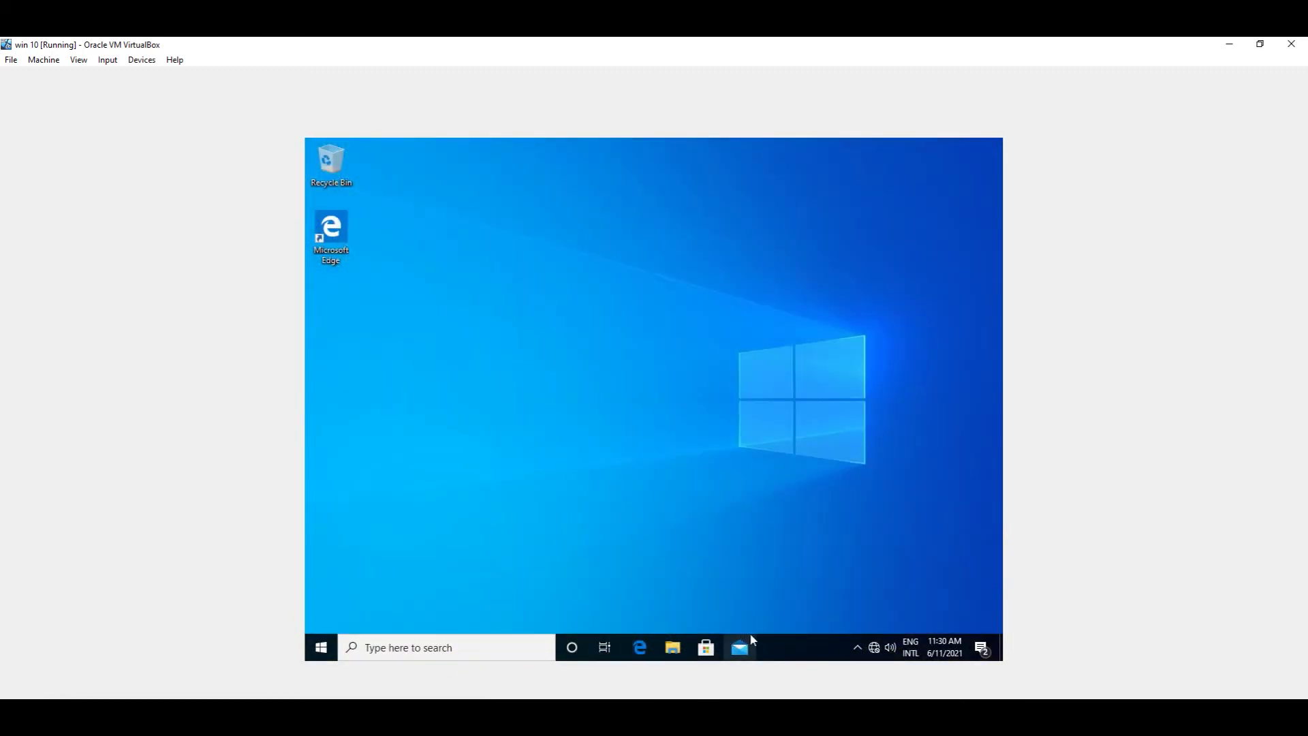
# Step: Open a command prompt through Run search and run ipconfig, showing IPv4 192.168.1.10
pyautogui.click(522, 650)
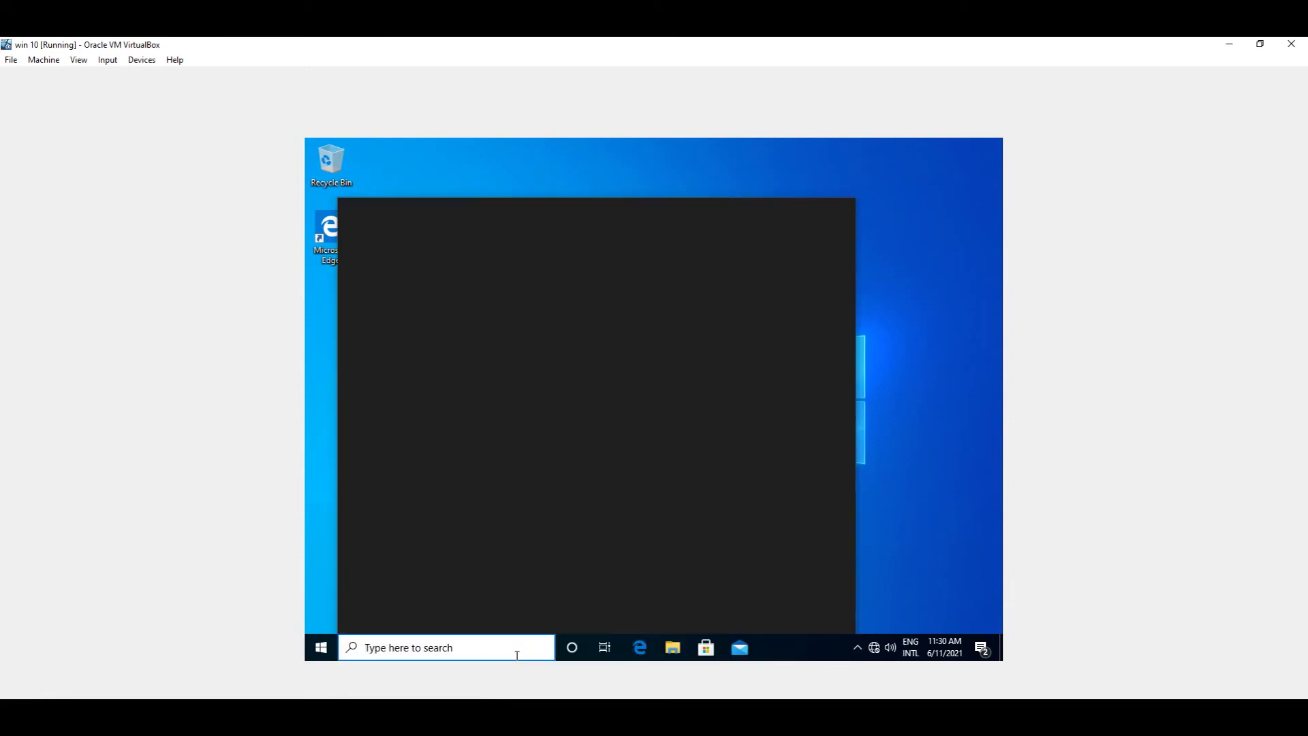
pyautogui.write('run')
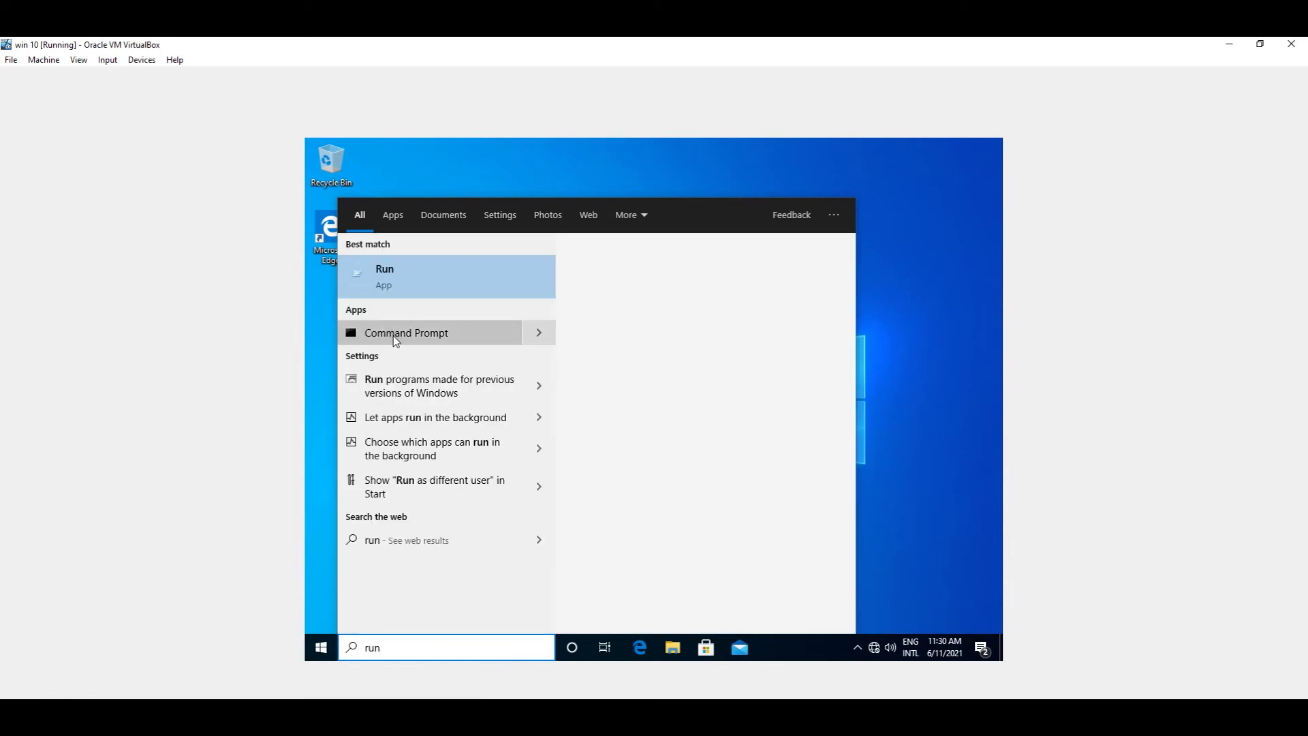
pyautogui.press('Return')
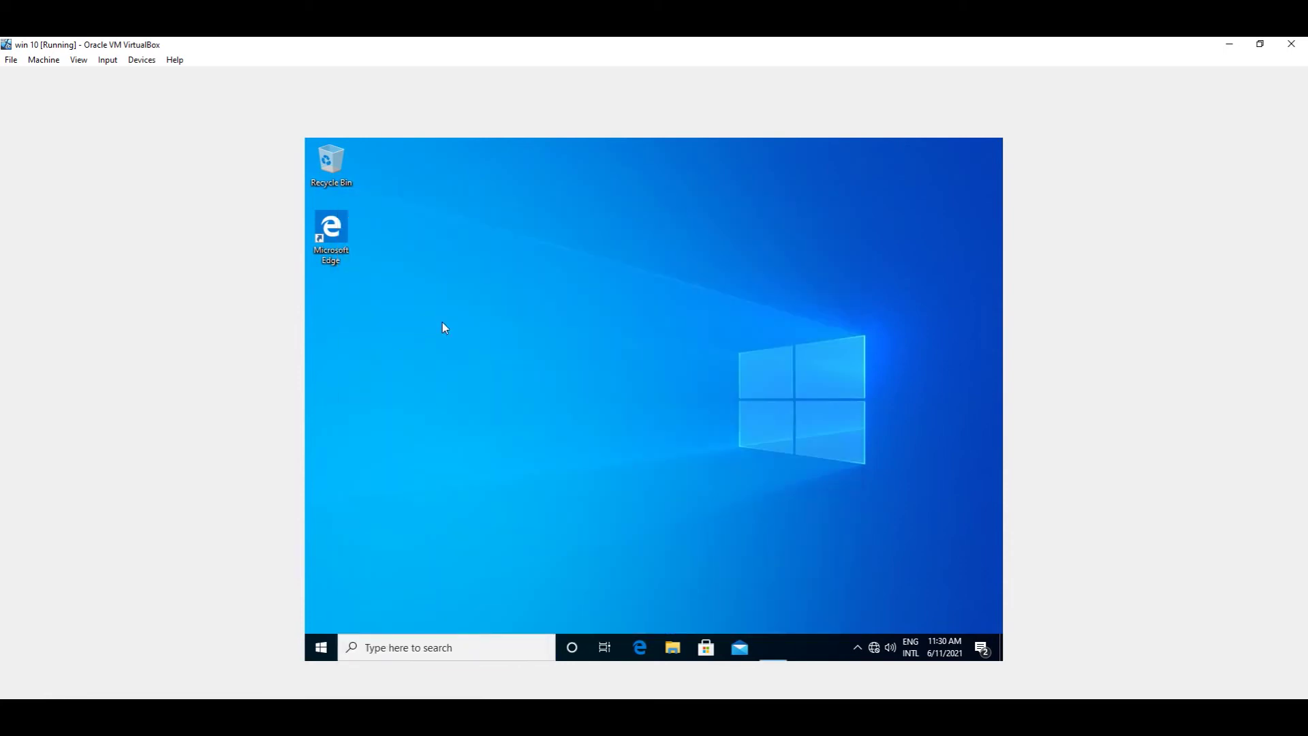
pyautogui.write('ipconfig')
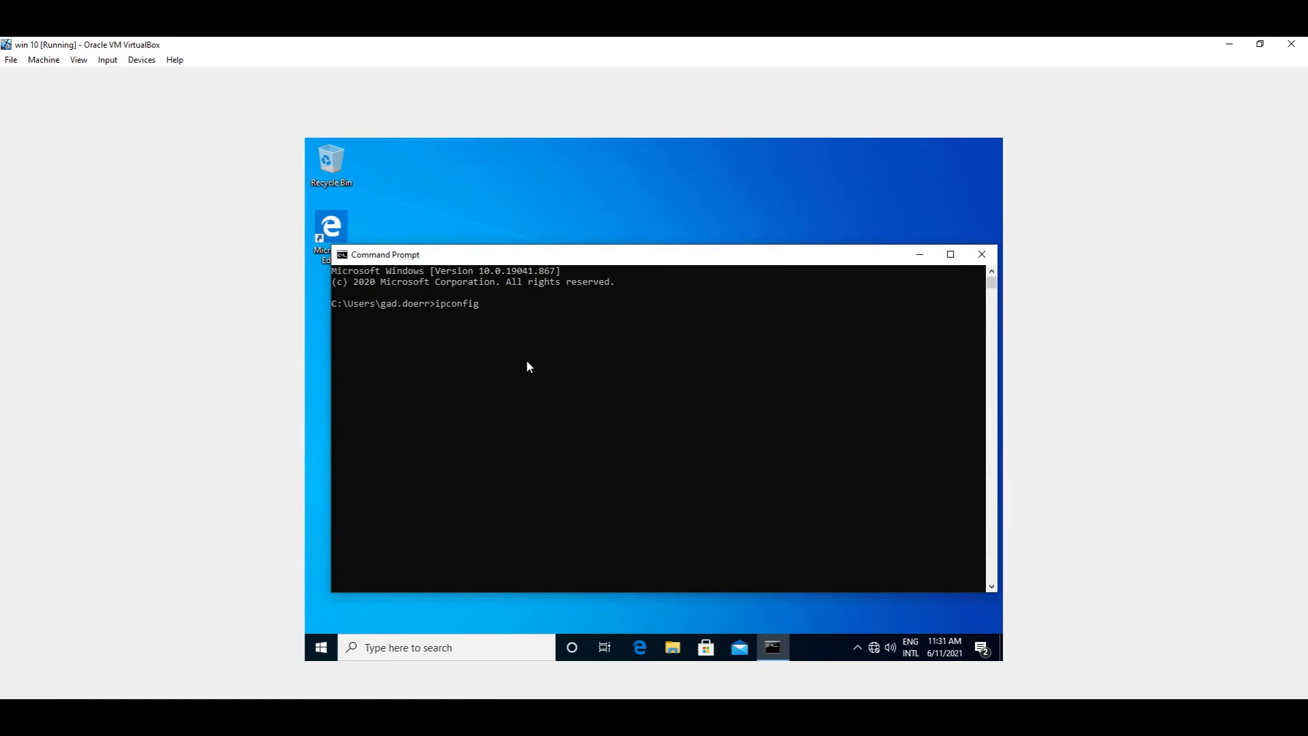
pyautogui.press('Return')
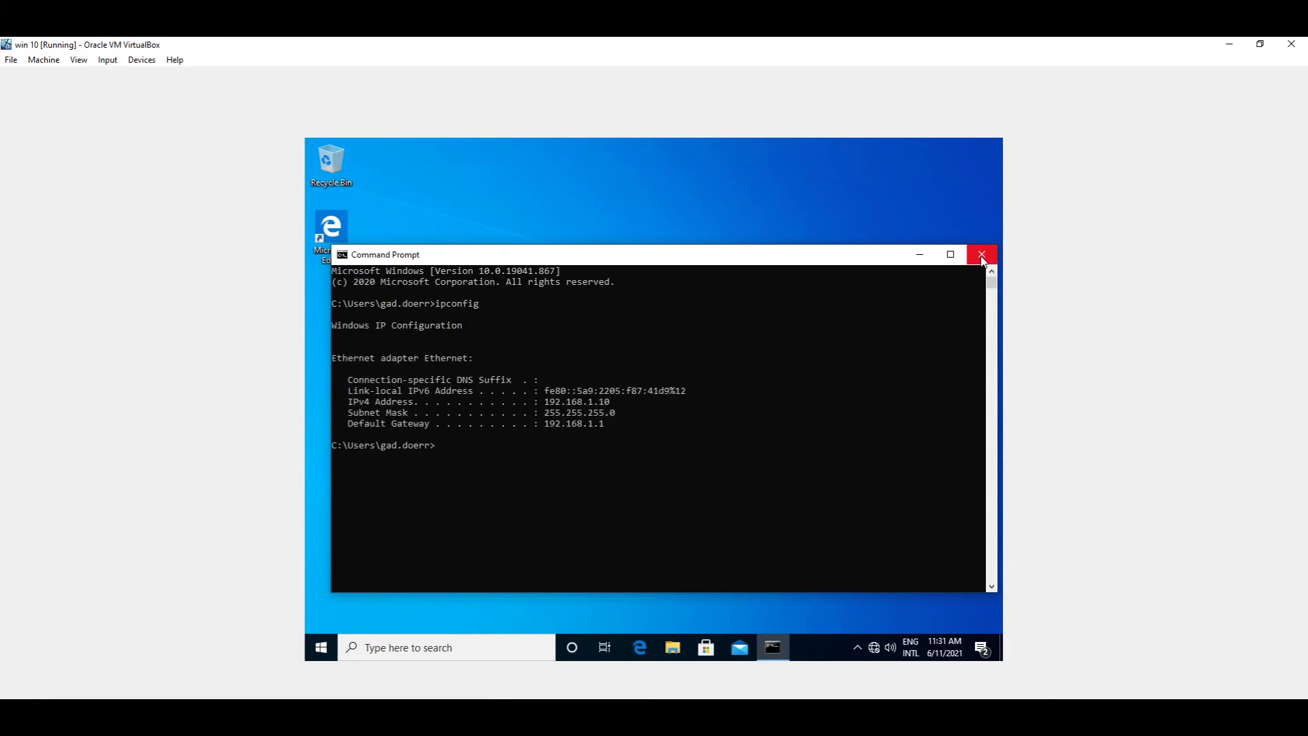
# Step: From Network & Internet settings, open Change adapter options and request the Ethernet adapter's Properties
pyautogui.rightClick(875, 647)
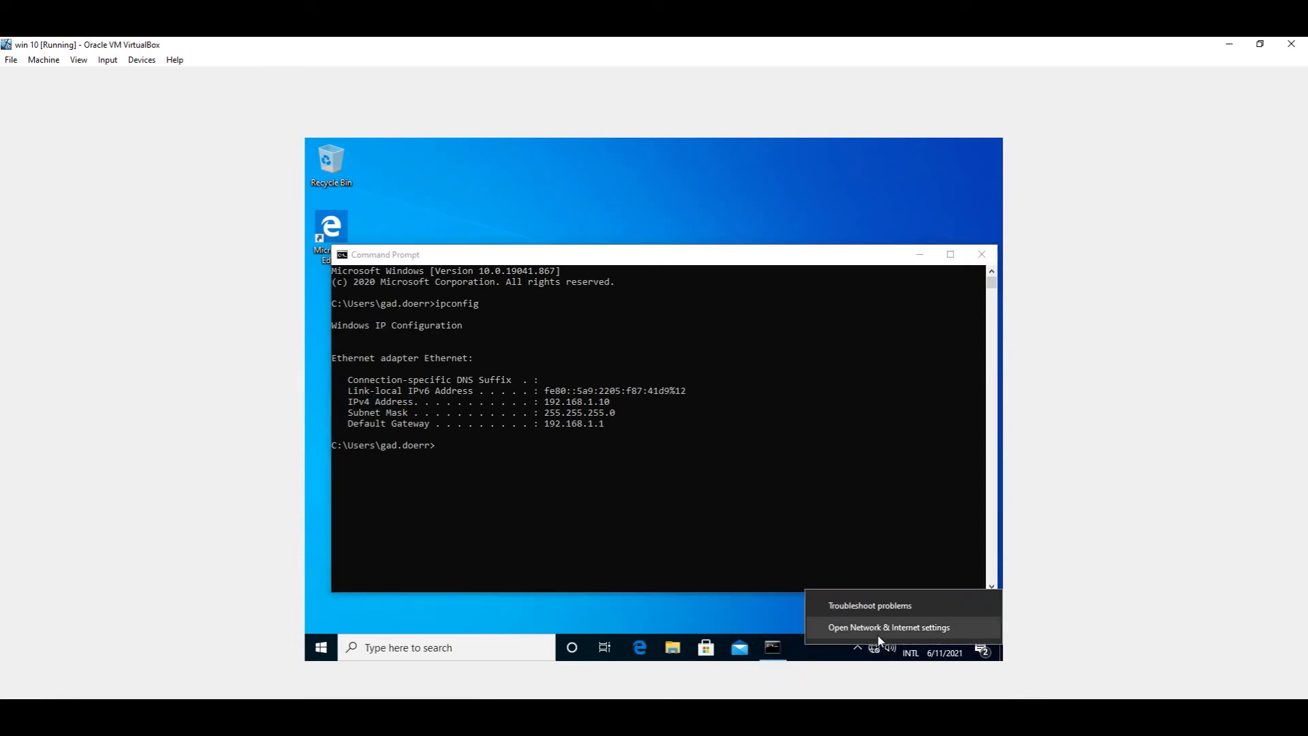
pyautogui.click(878, 639)
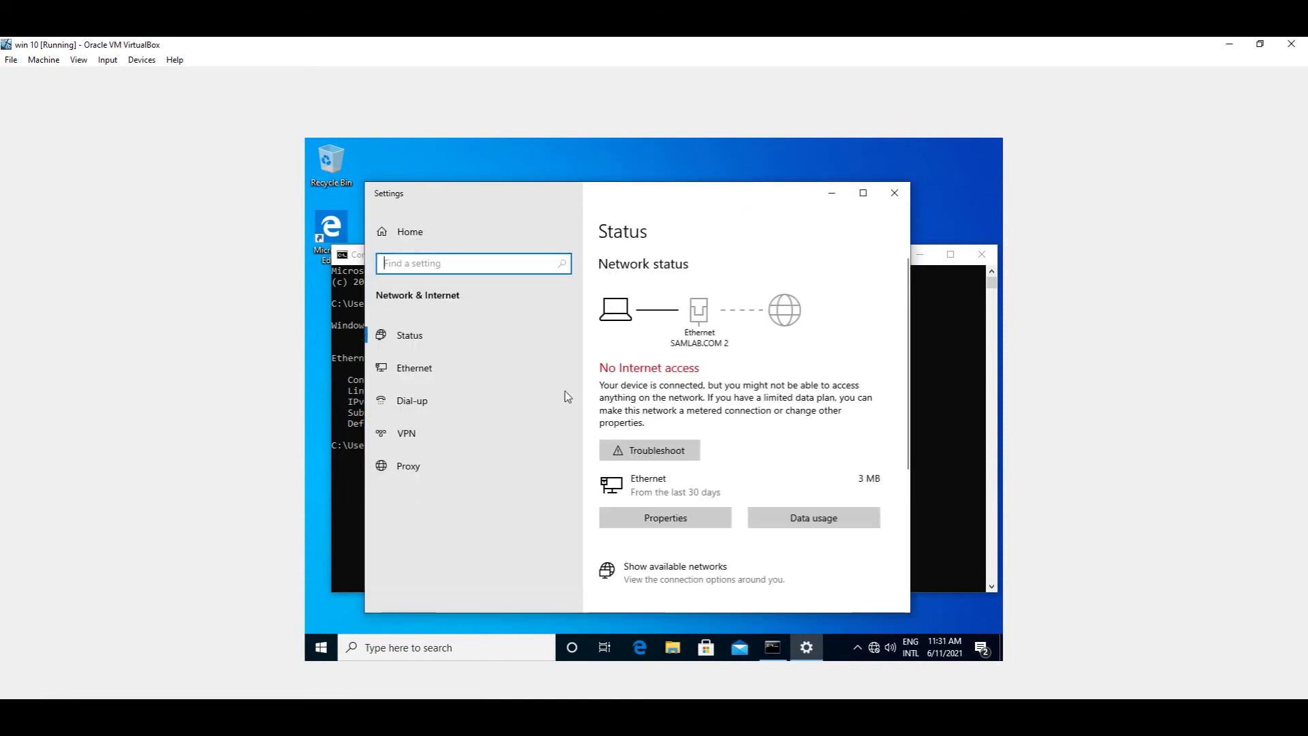
pyautogui.click(430, 363)
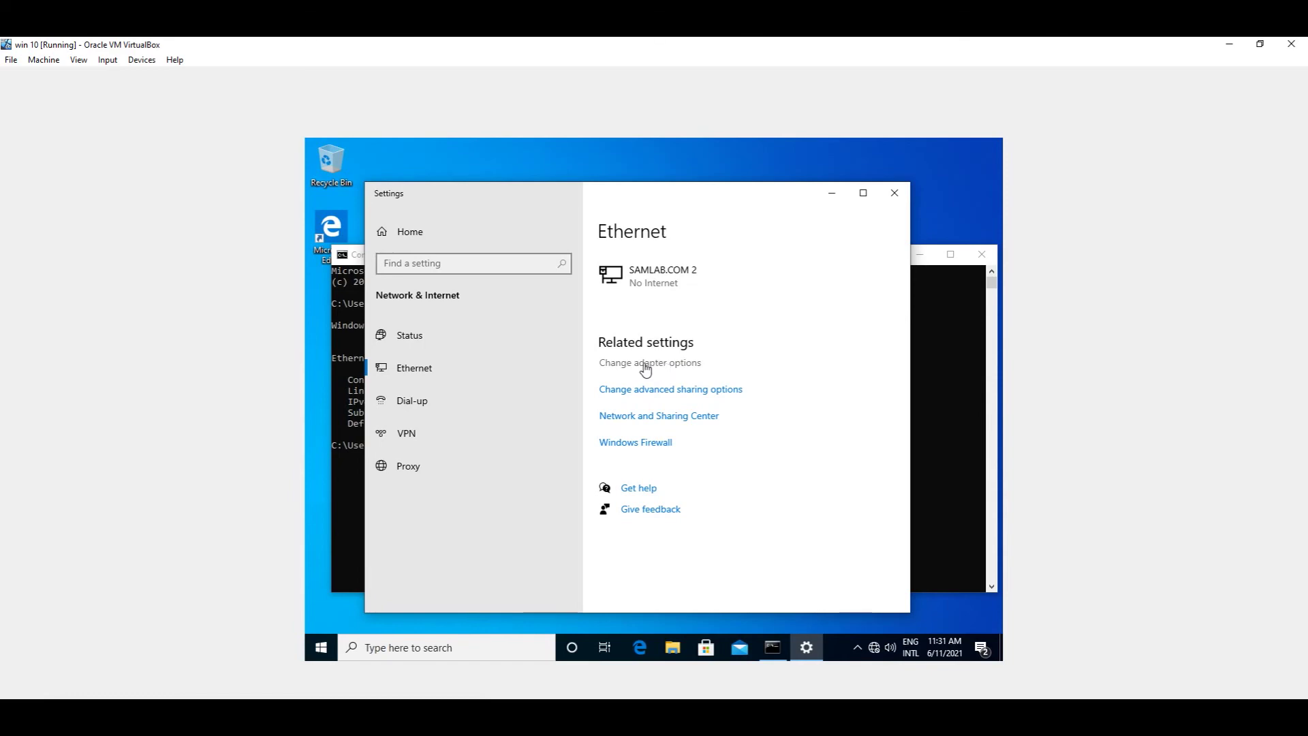
pyautogui.click(646, 364)
pyautogui.click(484, 288)
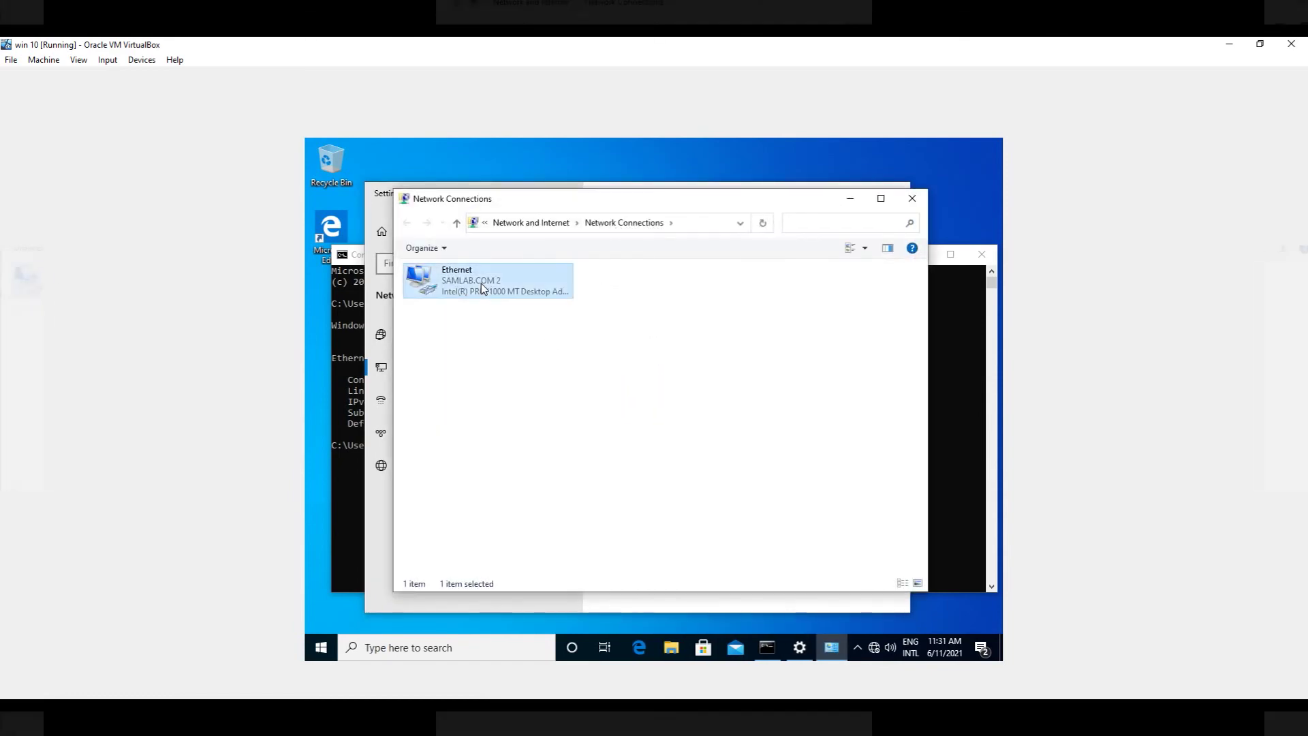
pyautogui.rightClick(484, 287)
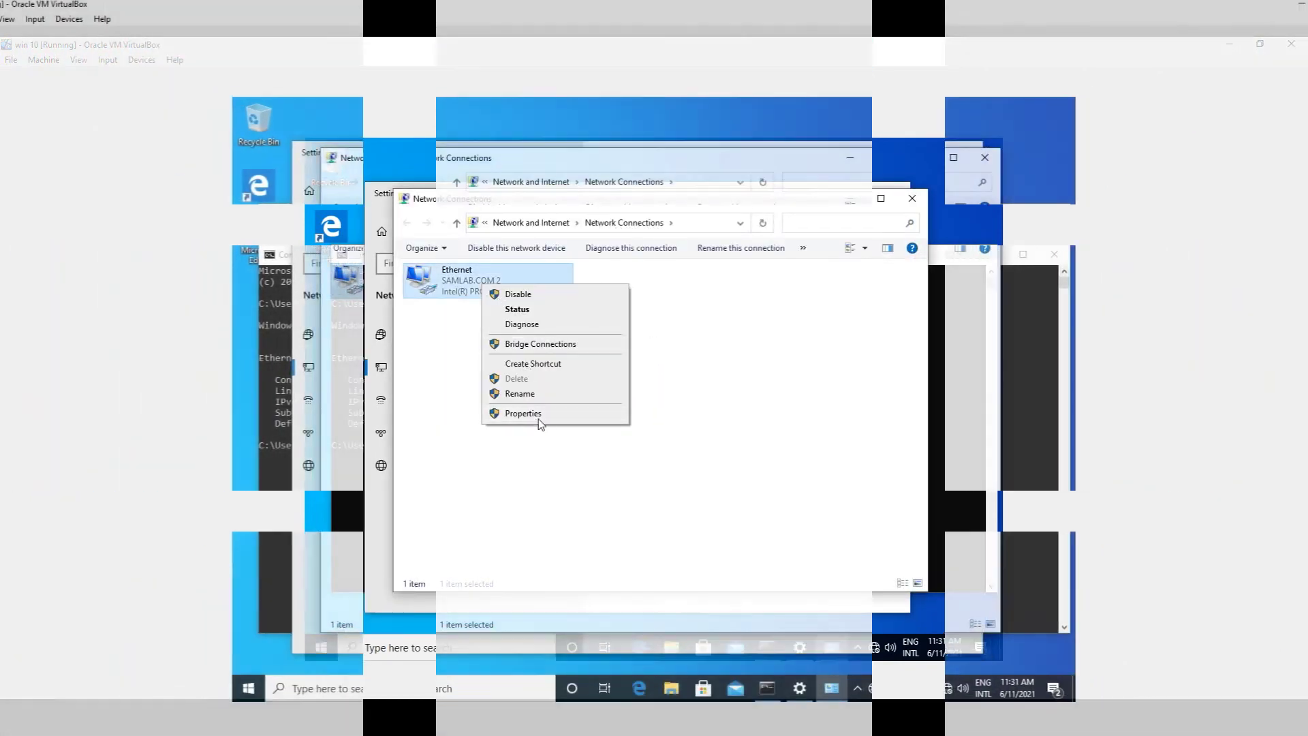
pyautogui.click(523, 413)
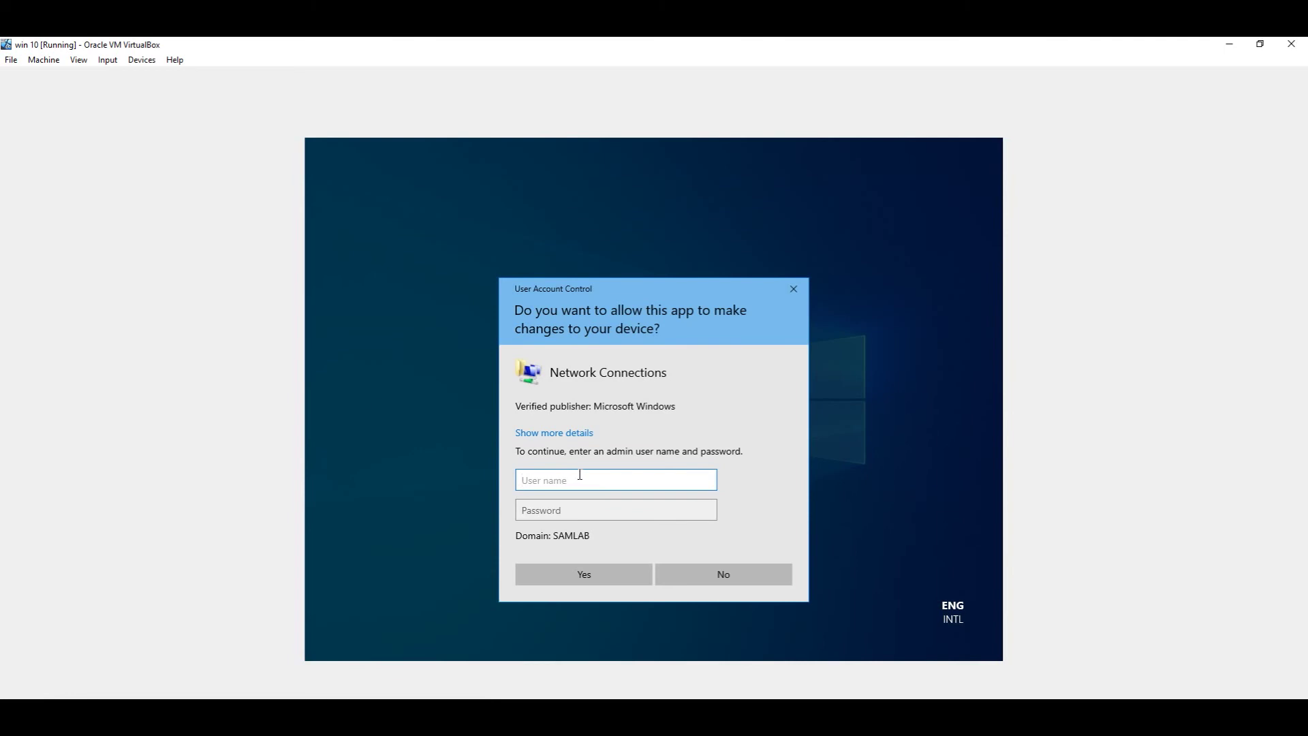
# Step: Approve the UAC prompt as .\administrator with the admin password, then select Internet Protocol Version 4
pyautogui.write('.\\administrator')
pyautogui.press('Tab')
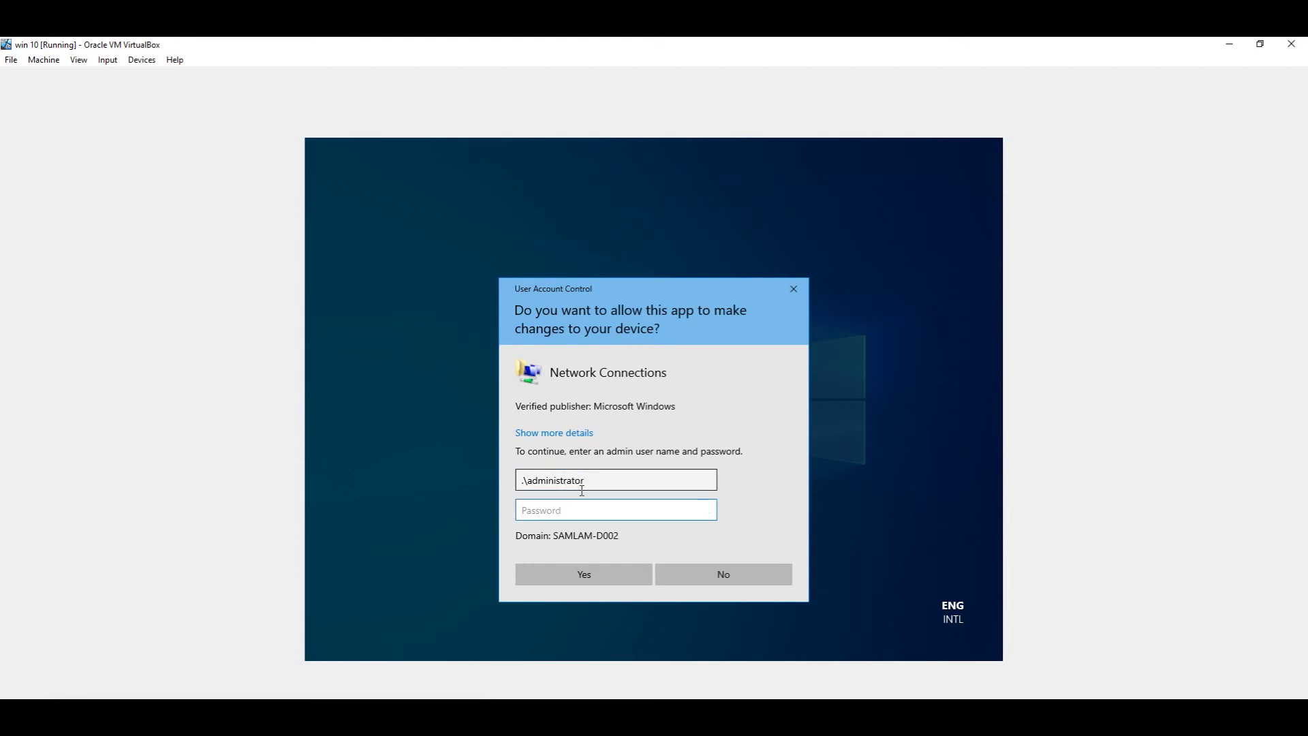
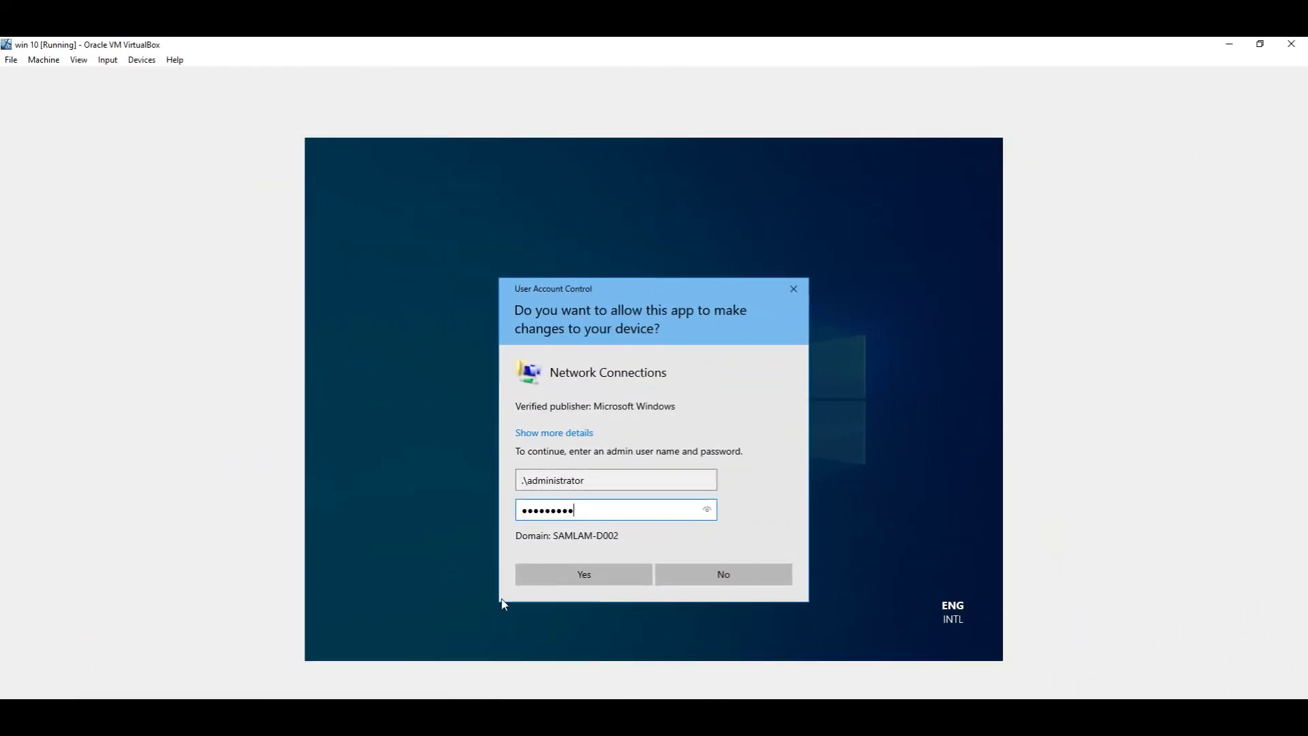
pyautogui.press('Return')
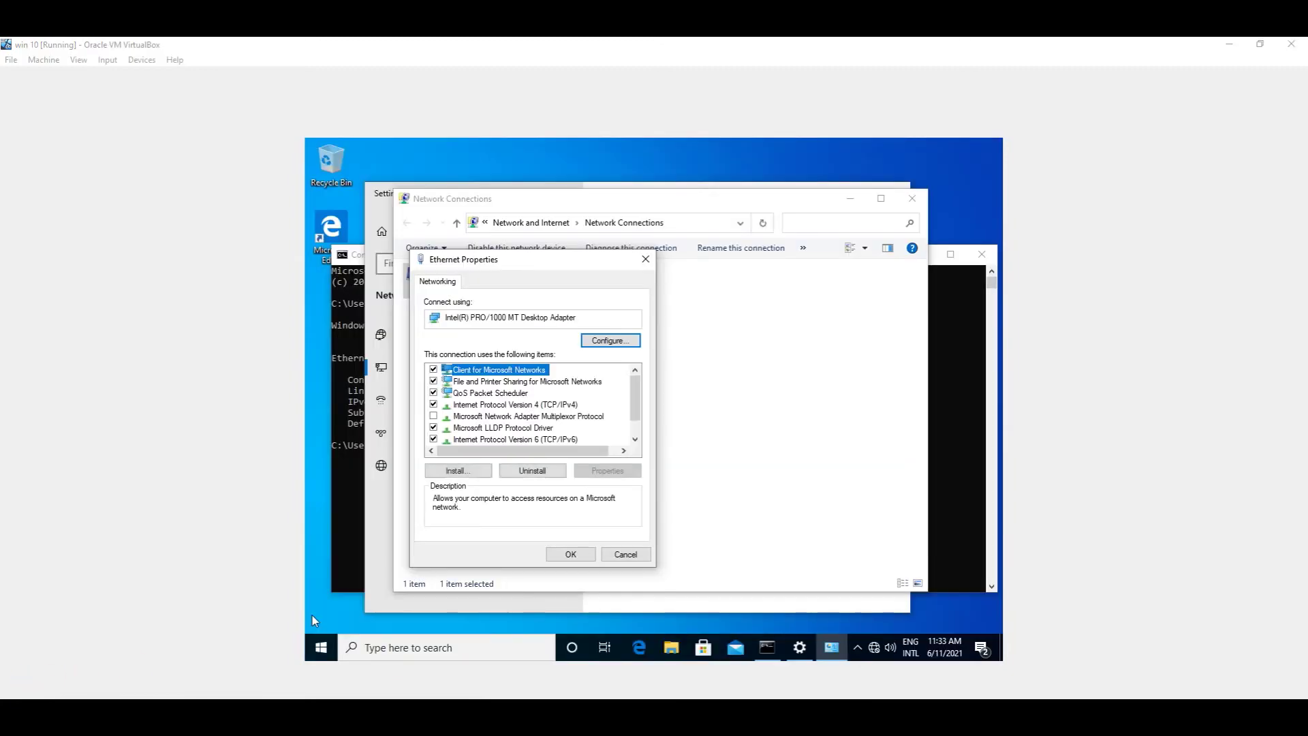
pyautogui.click(568, 406)
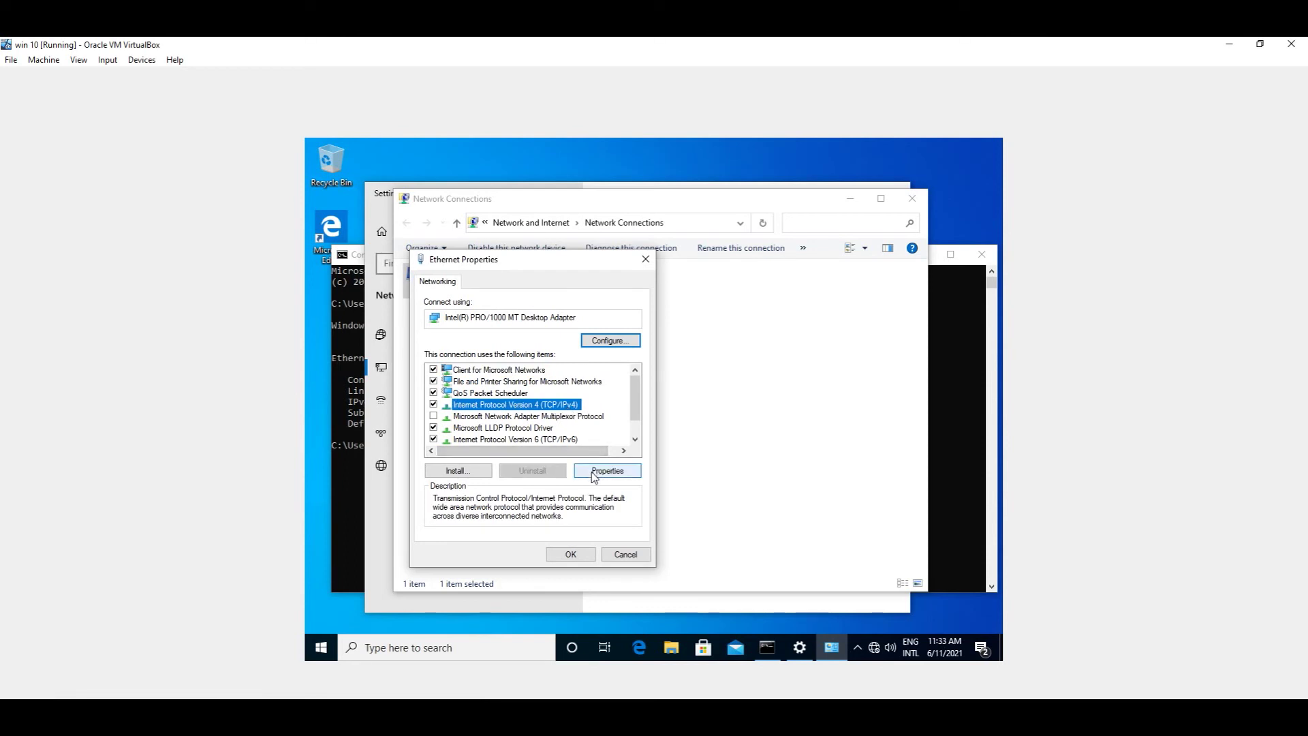
# Step: Review the IPv4 and adapter hardware settings, cancel both unchanged, and right-click the Ethernet connection
pyautogui.click(592, 473)
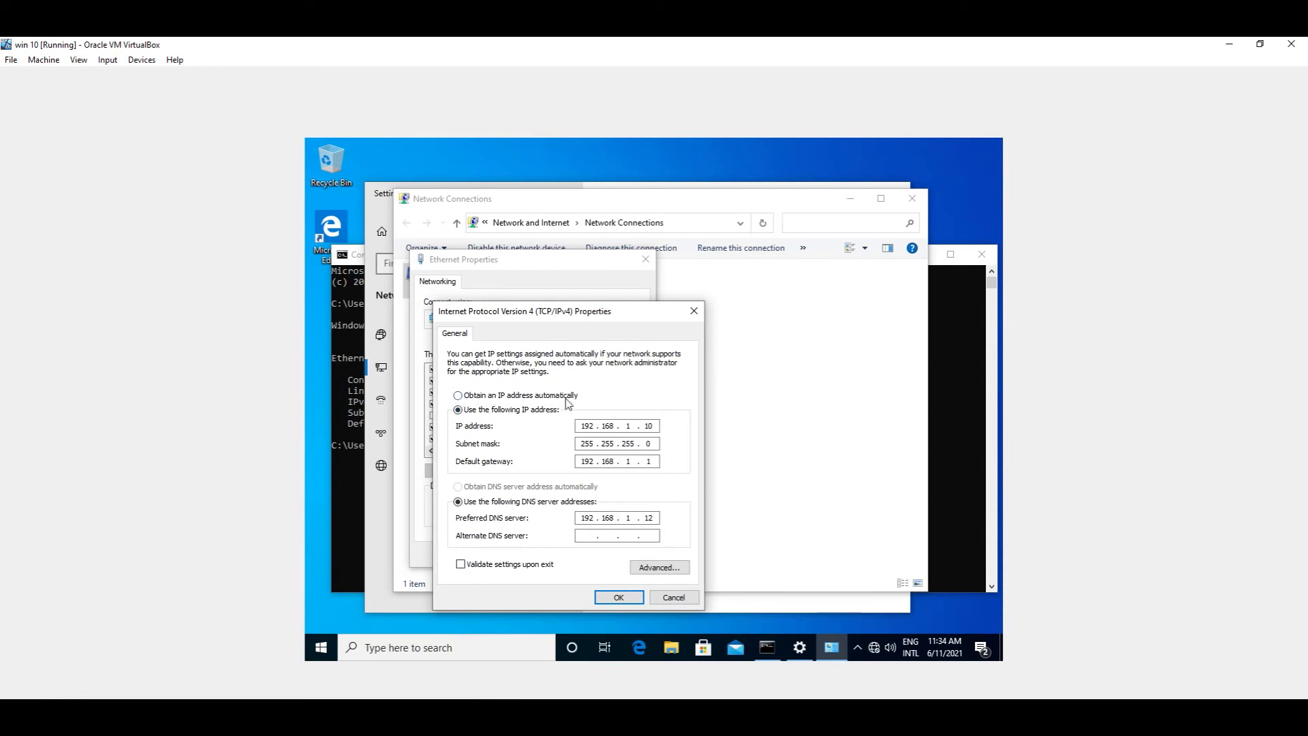
pyautogui.click(673, 597)
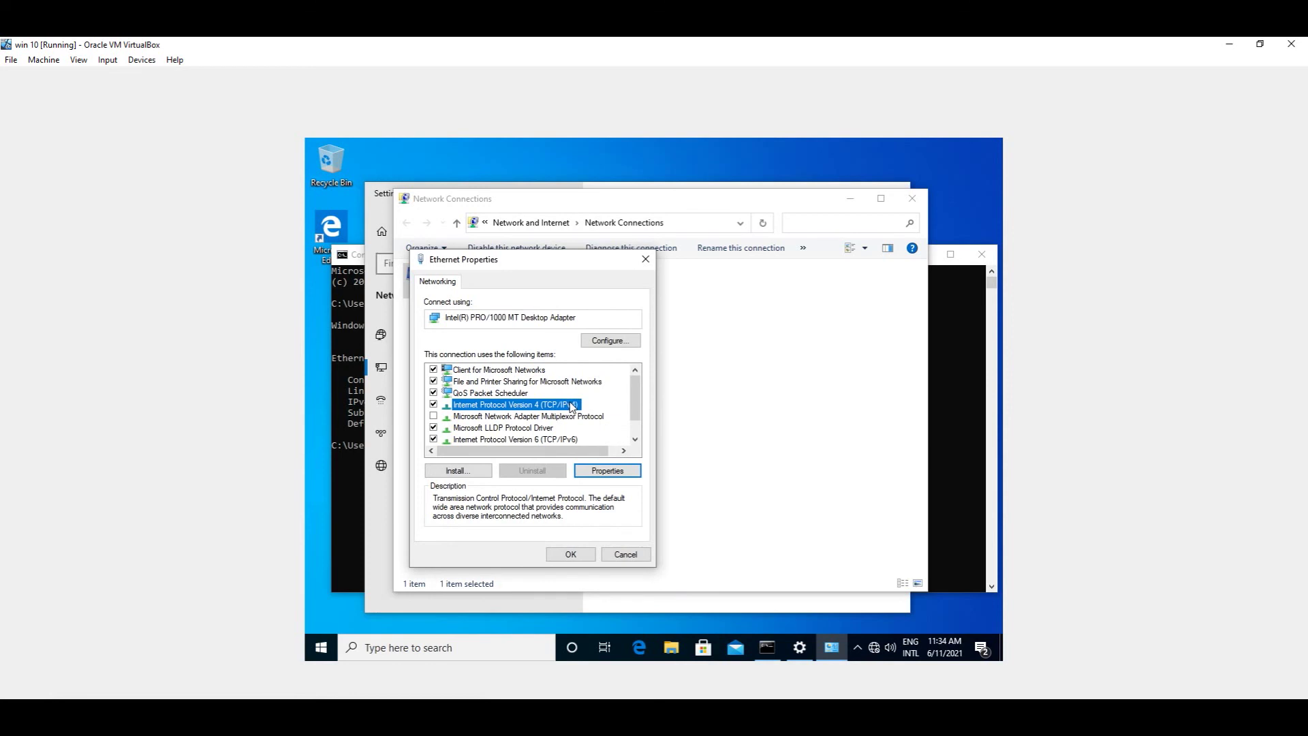
pyautogui.click(614, 344)
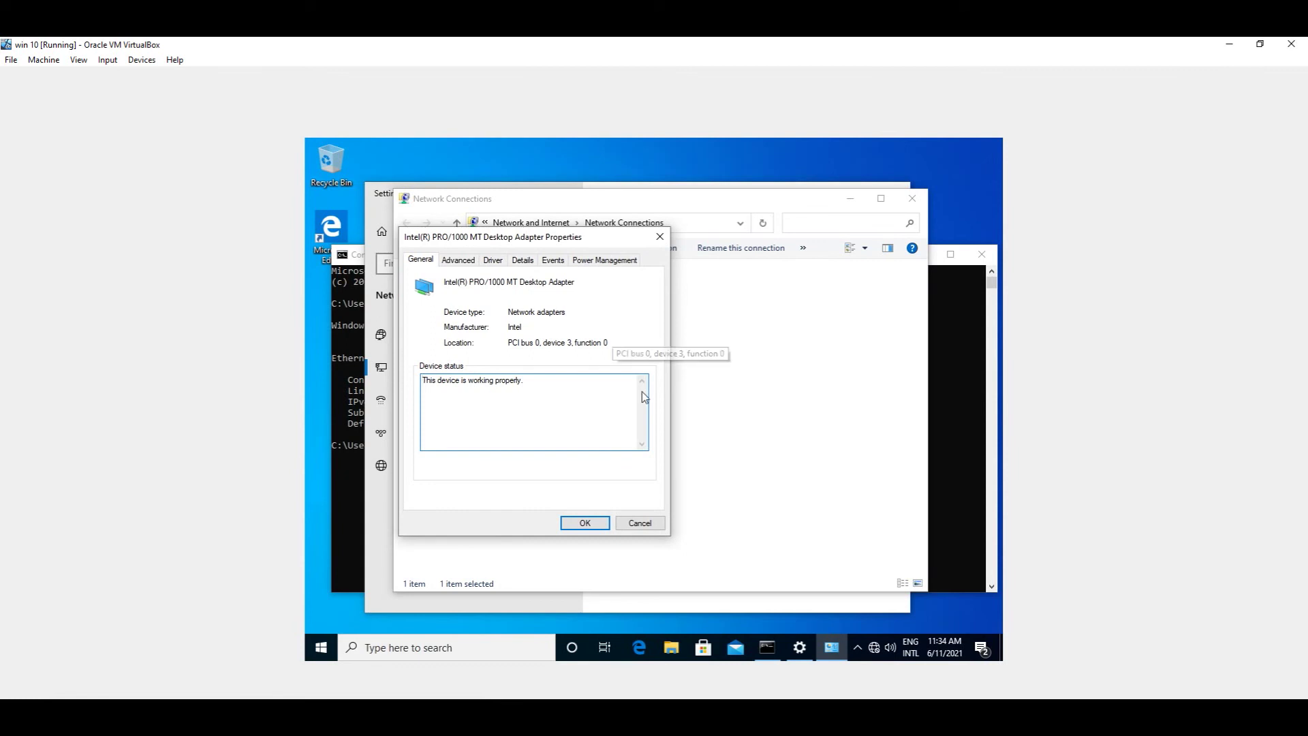
pyautogui.click(634, 525)
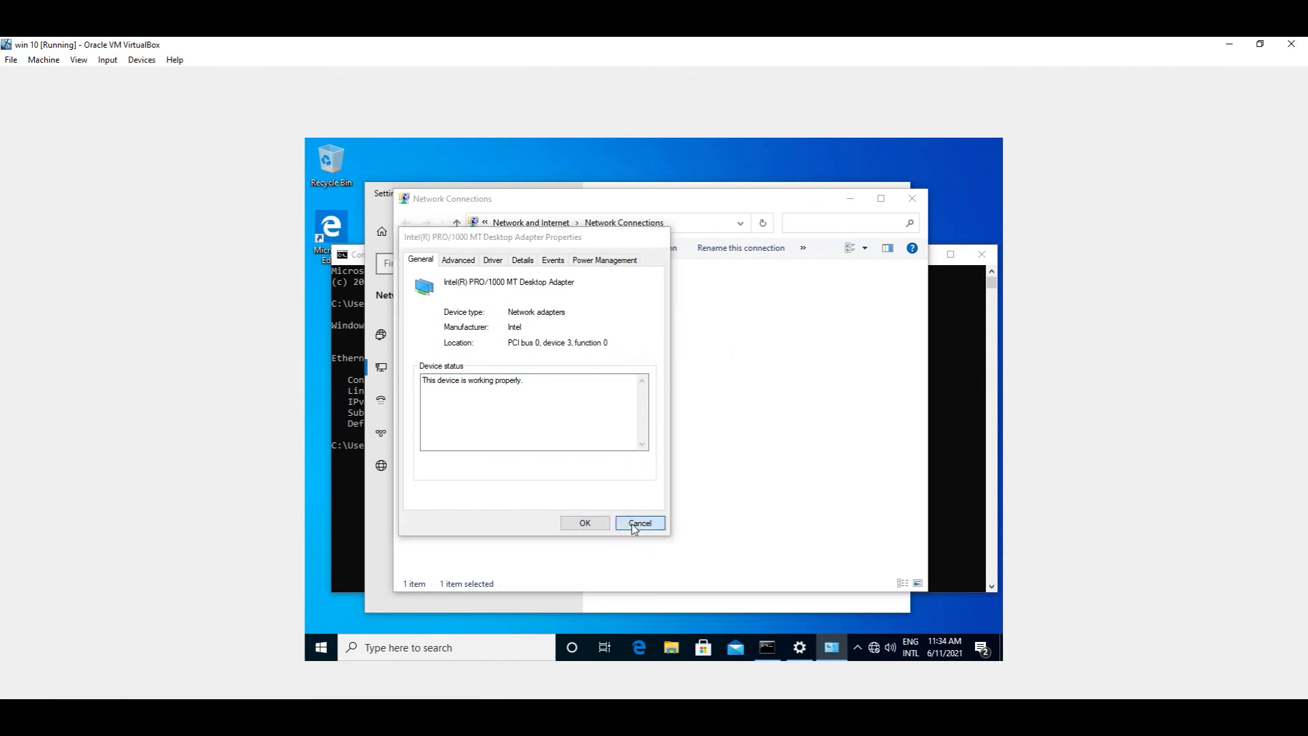
pyautogui.rightClick(534, 288)
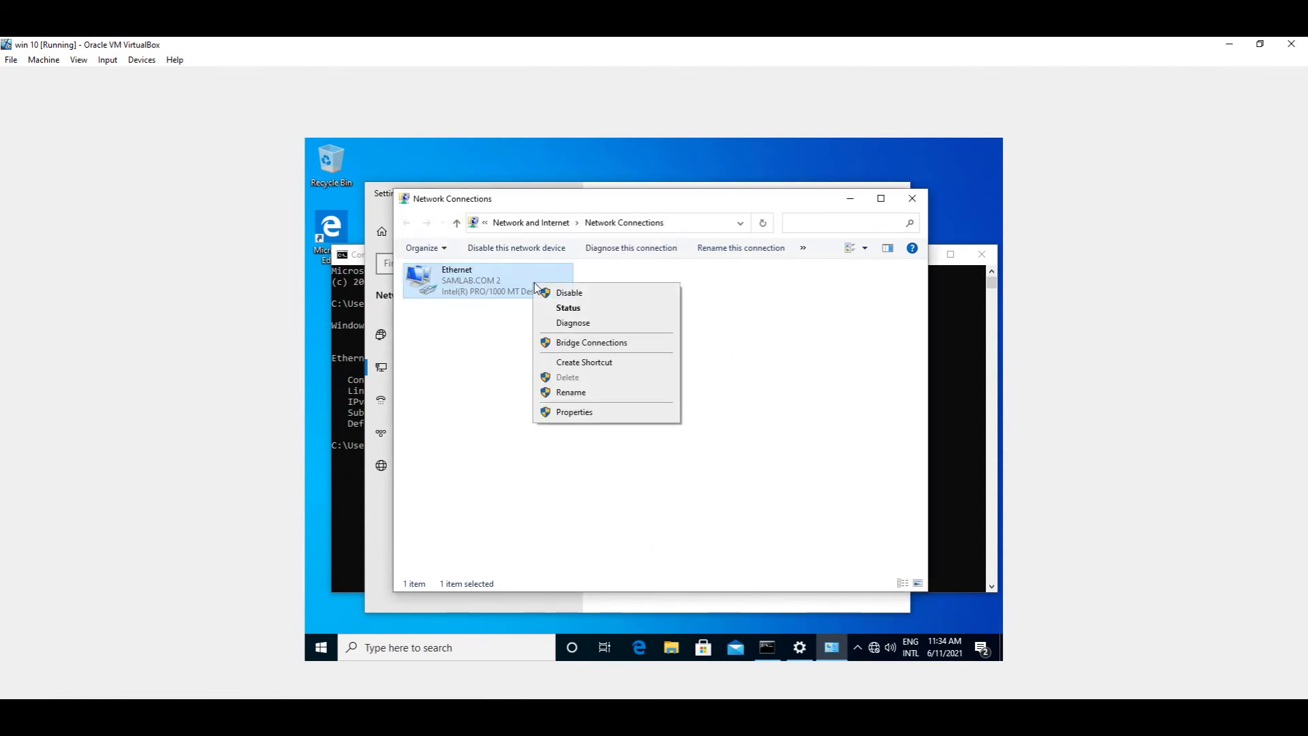
# Step: Choose Properties for Ethernet and approve UAC with the administrator account and its password
pyautogui.click(575, 412)
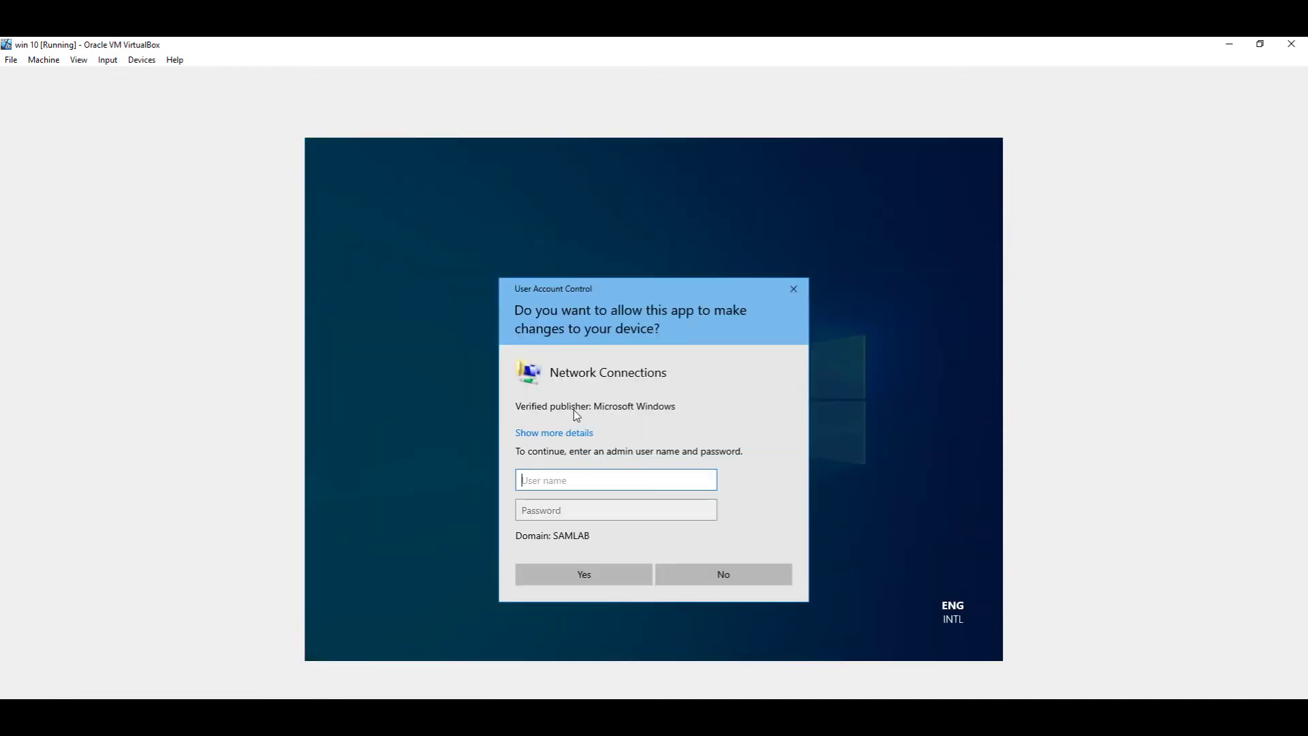
pyautogui.write('administrator')
pyautogui.press('Tab')
pyautogui.write('•••')
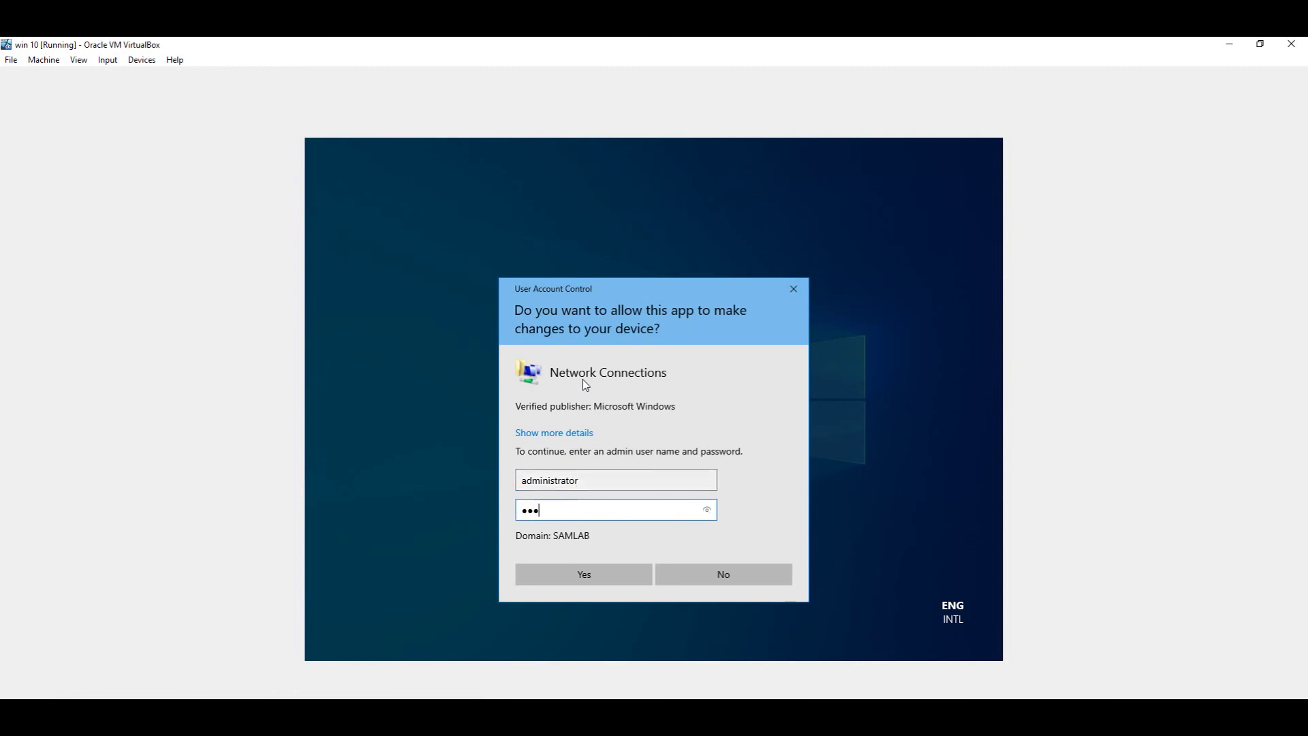
pyautogui.write('••••••')
pyautogui.press('Return')
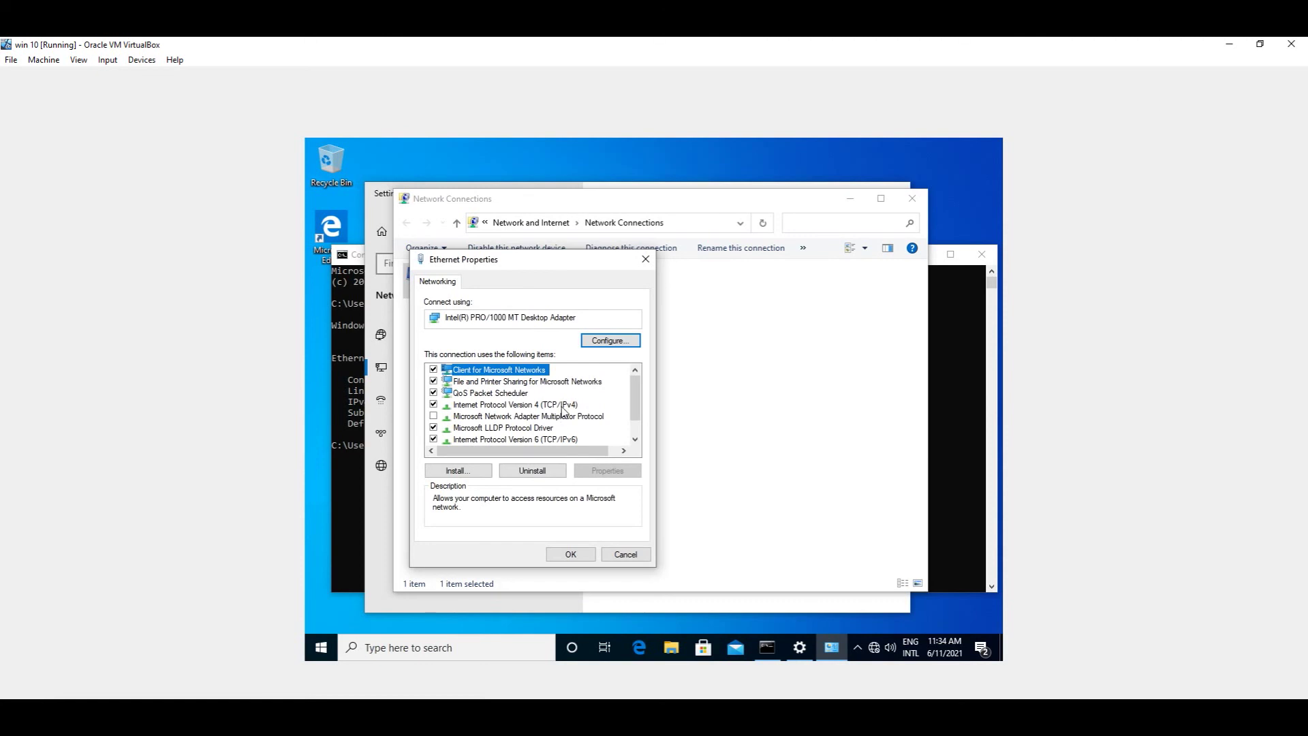
# Step: Set IPv4 to obtain both the IP address and DNS server automatically, then close Ethernet Properties
pyautogui.click(564, 405)
pyautogui.click(599, 469)
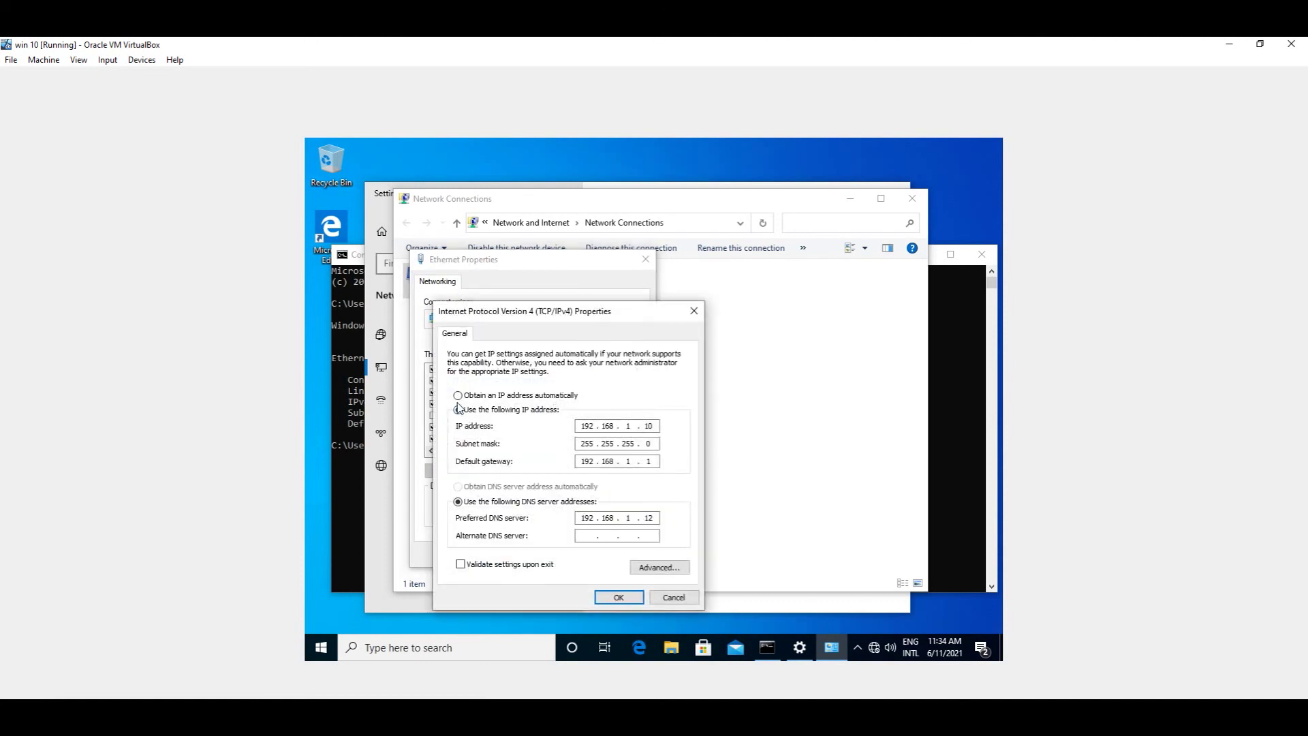
pyautogui.click(458, 395)
pyautogui.click(457, 487)
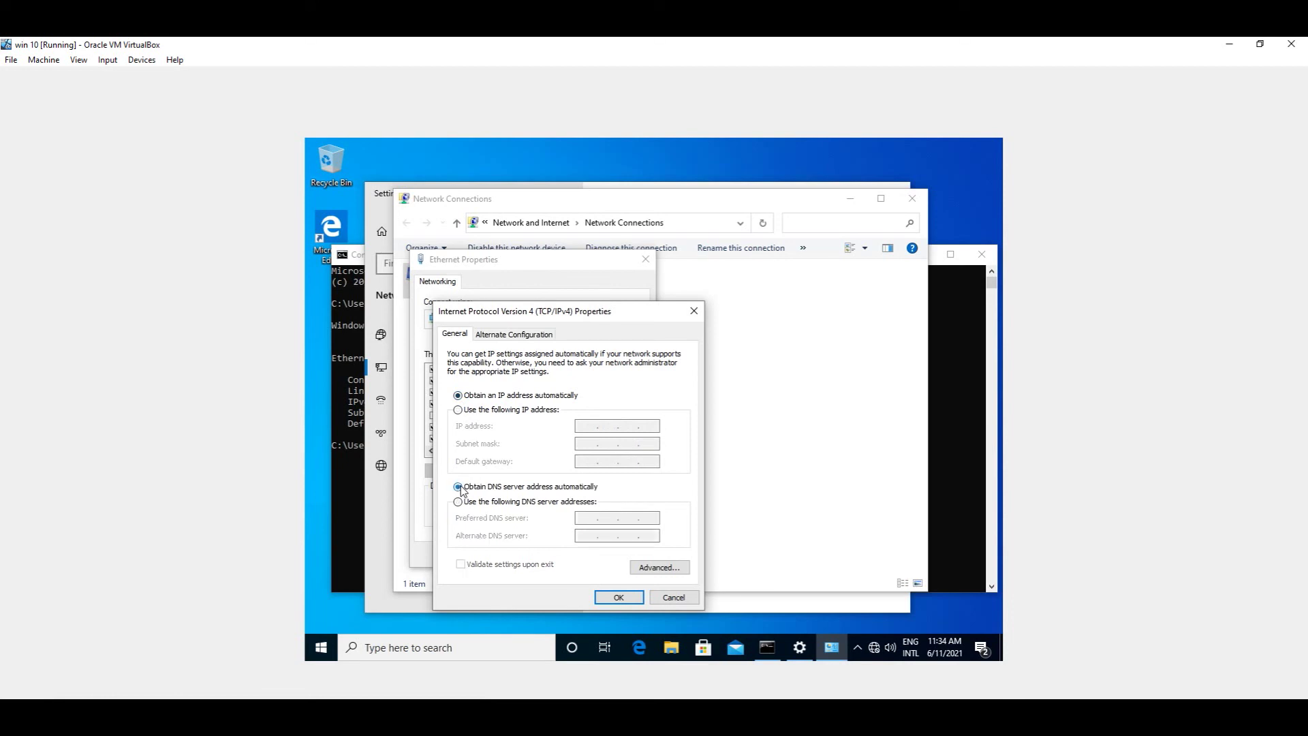
pyautogui.click(609, 599)
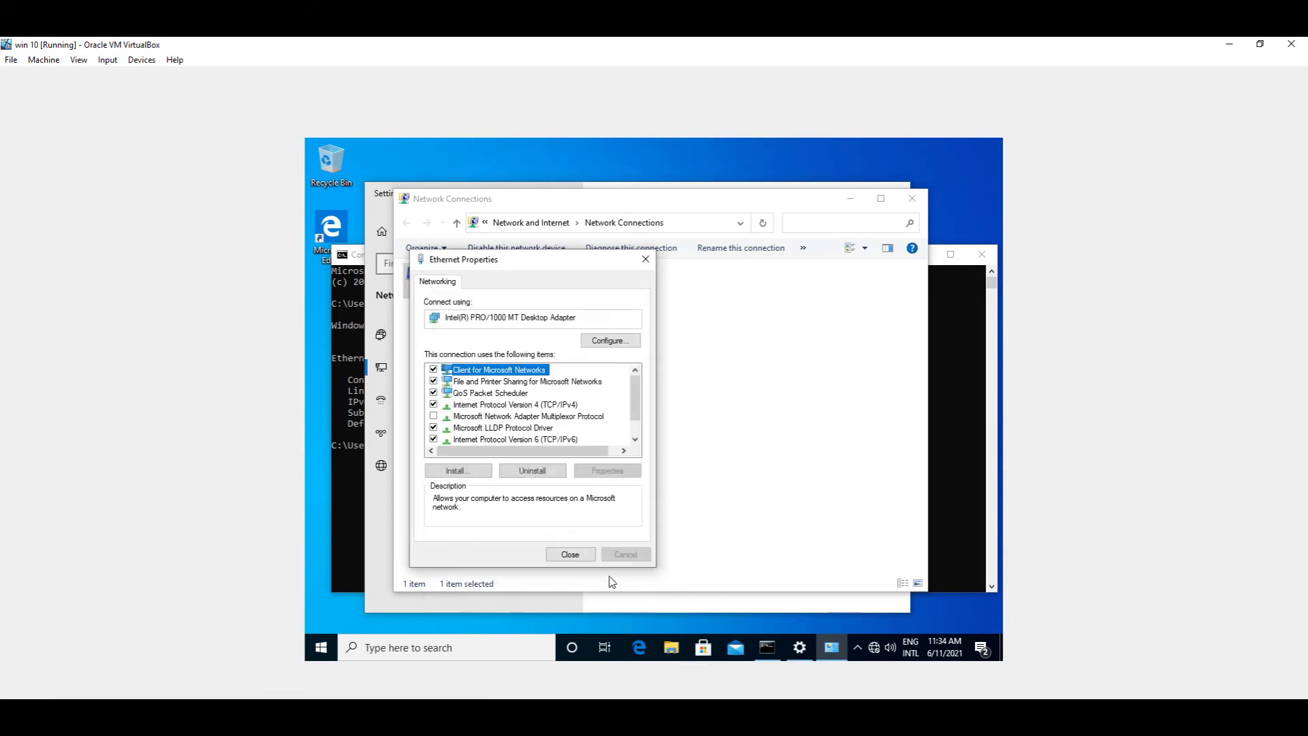
pyautogui.click(584, 555)
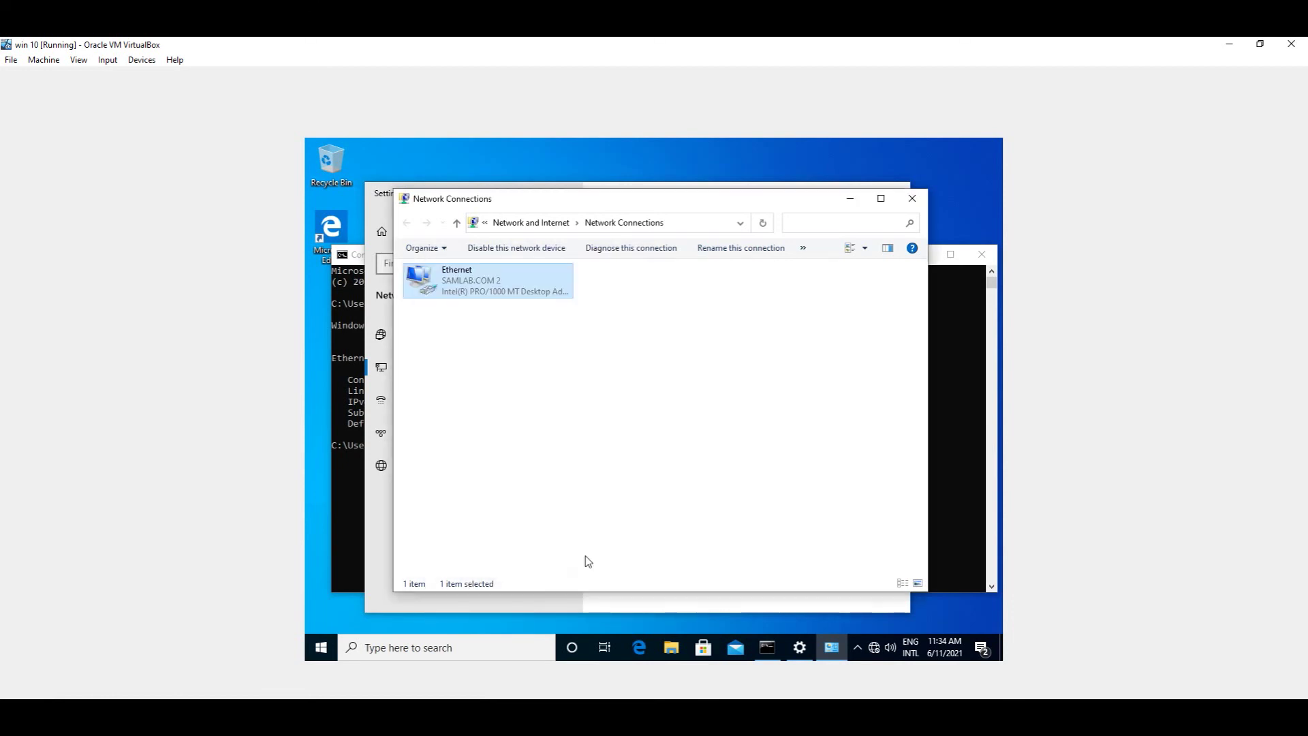
# Step: Hide the Network Connections and Settings windows and rerun ipconfig in the command prompt
pyautogui.click(856, 203)
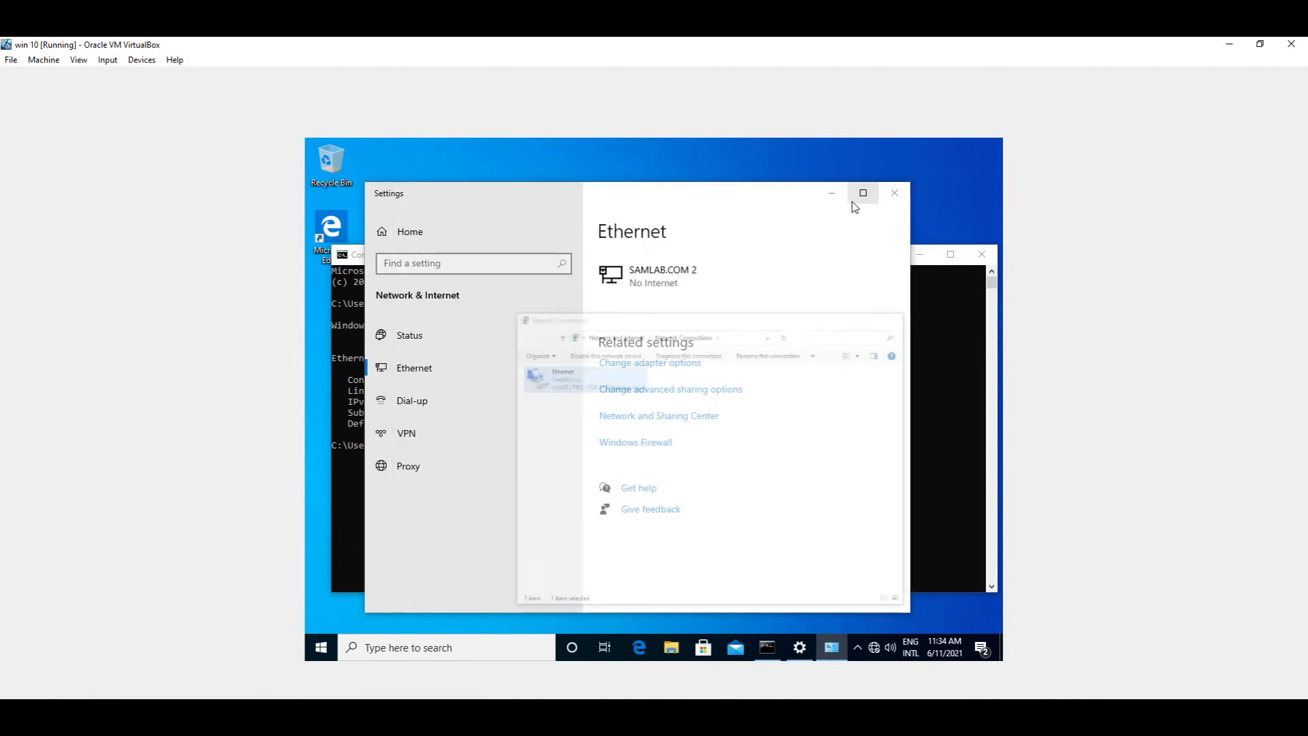
pyautogui.click(837, 197)
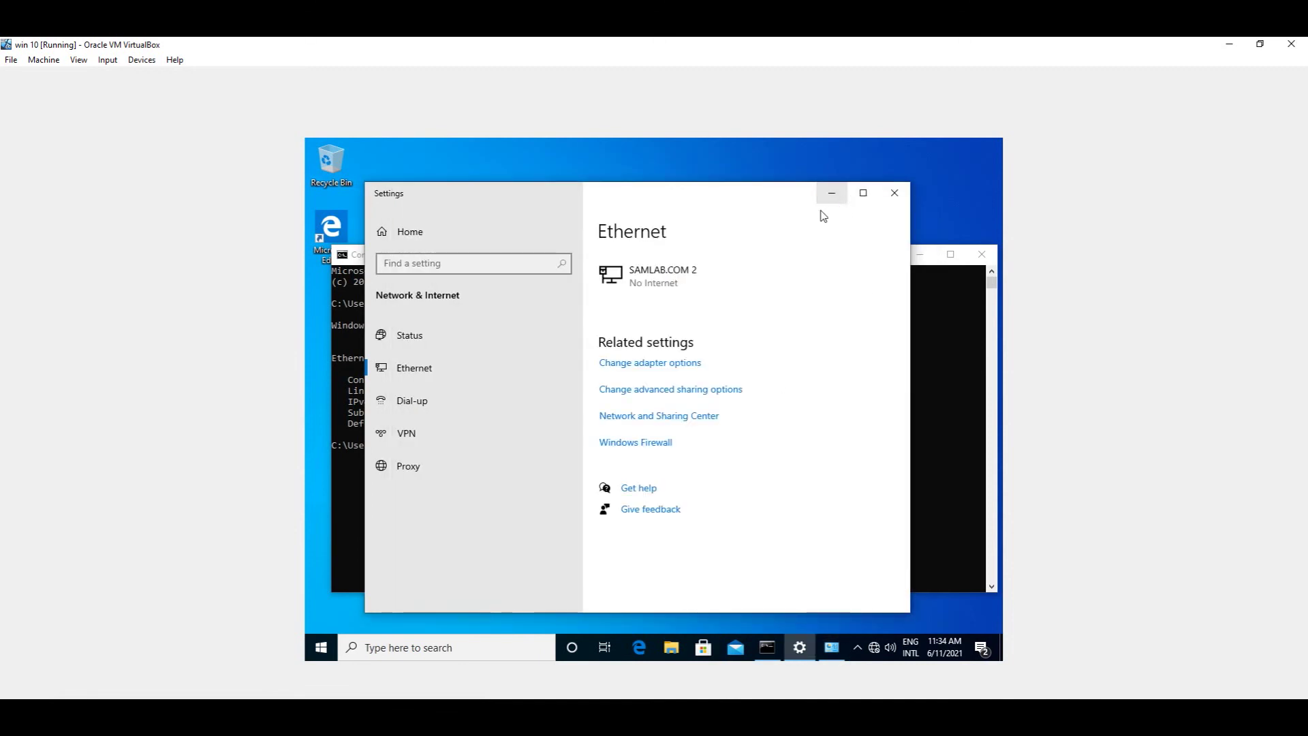
pyautogui.write('ipconfig')
pyautogui.press('Return')
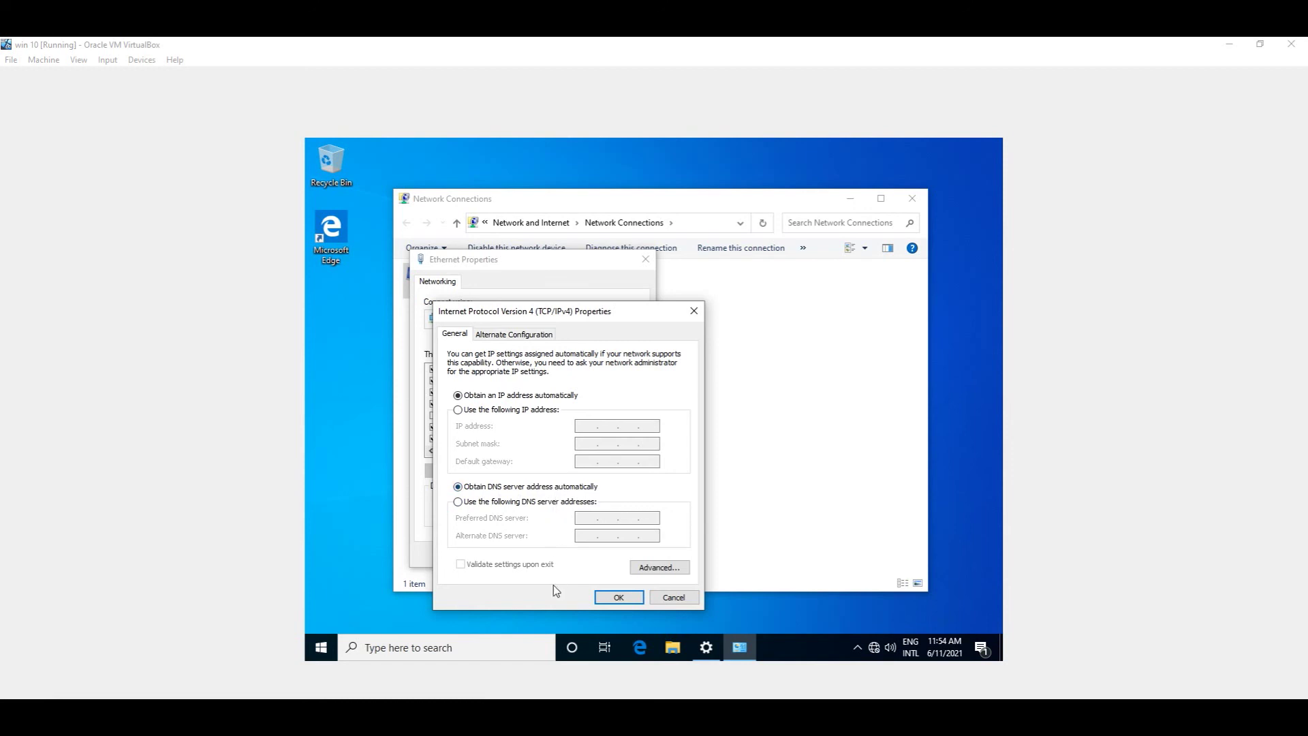
# Step: Launch cmd as administrator from Win+R and run ipconfig
pyautogui.press('super+r')
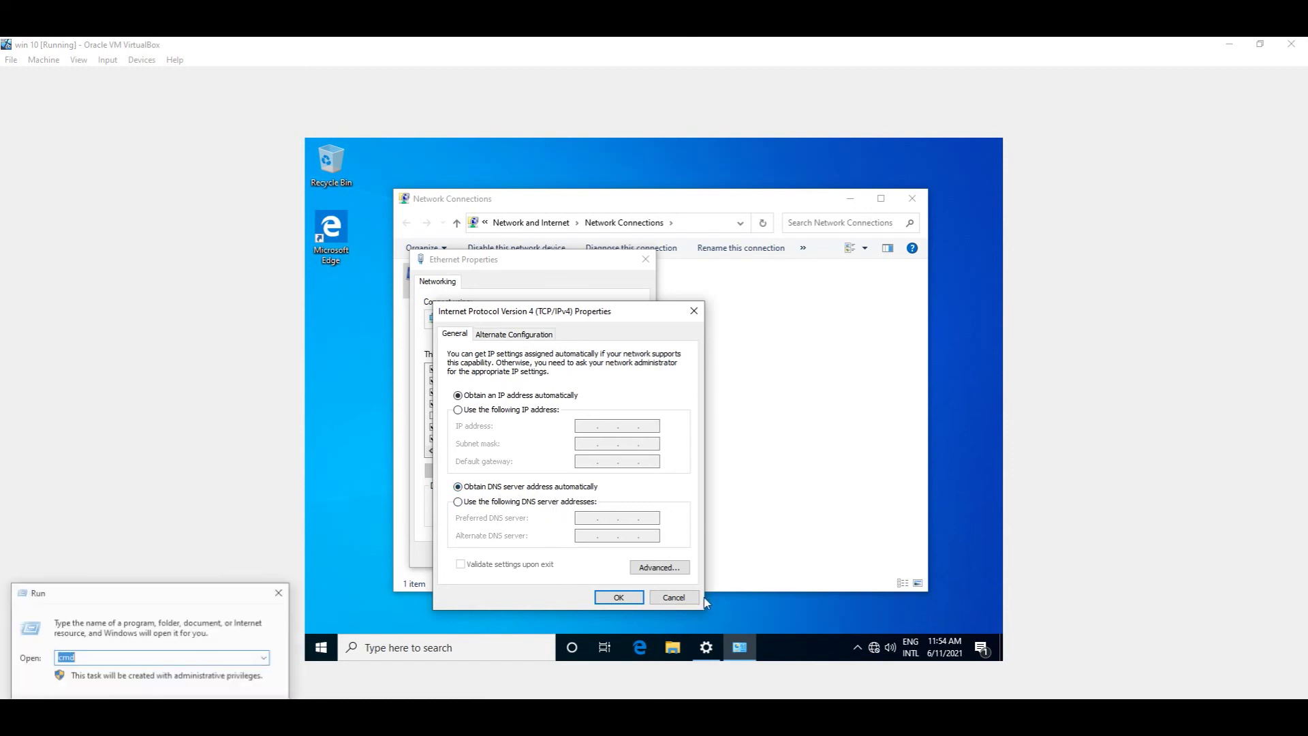
pyautogui.press('Return')
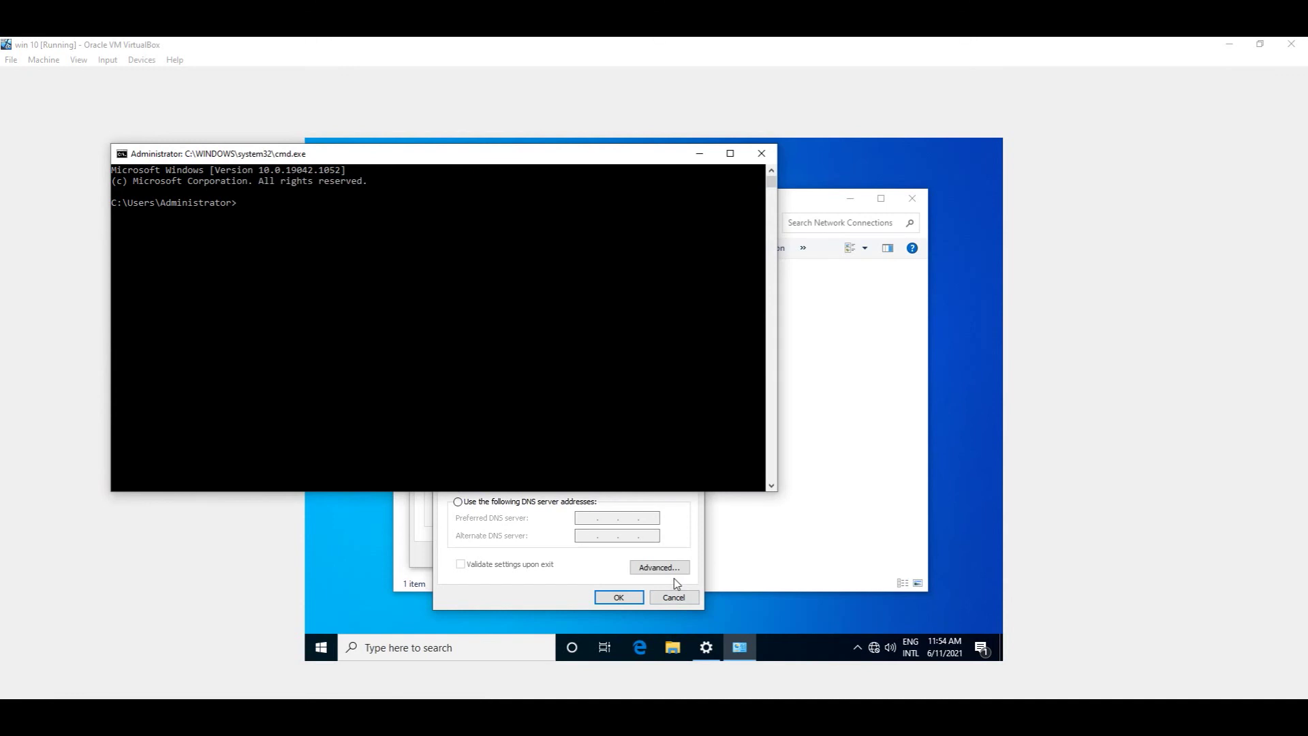
pyautogui.write('ipconfig')
pyautogui.press('Return')
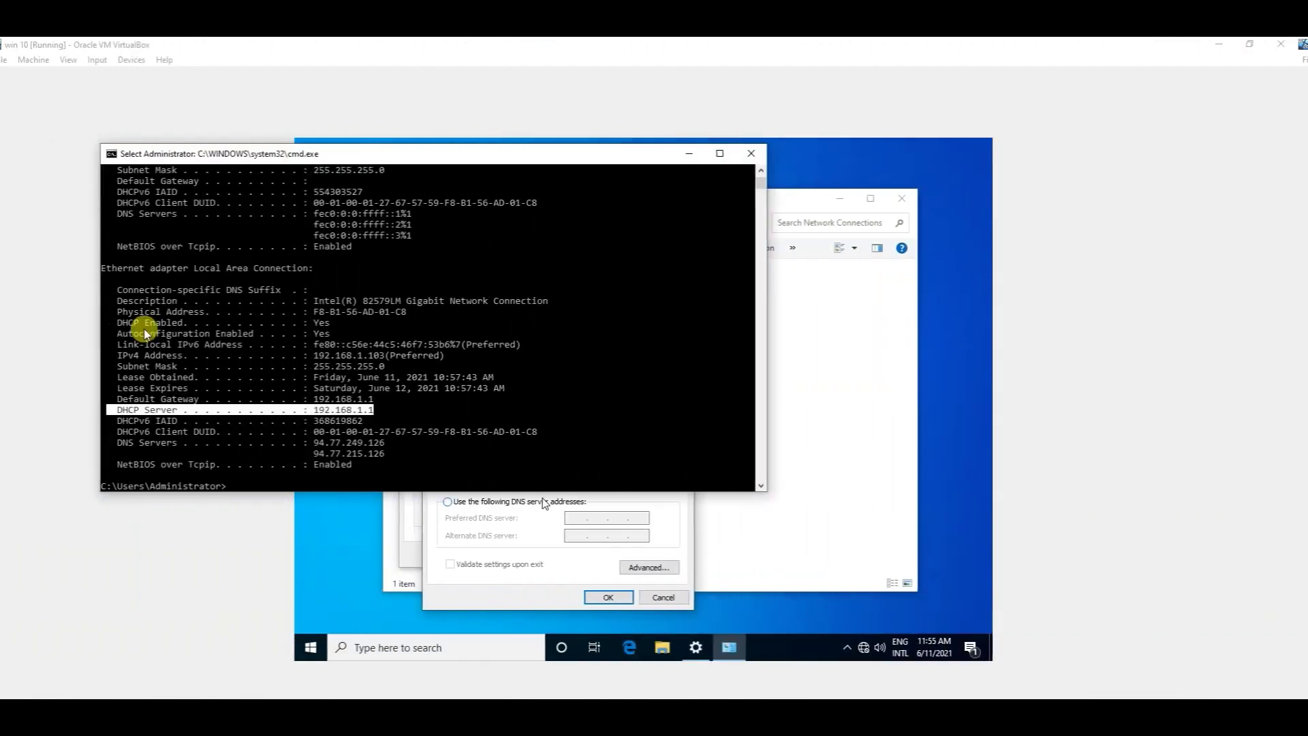
# Step: Highlight the DHCP Enabled line in the output, then scroll back up through the results
pyautogui.moveTo(188, 323); pyautogui.dragTo(156, 327)
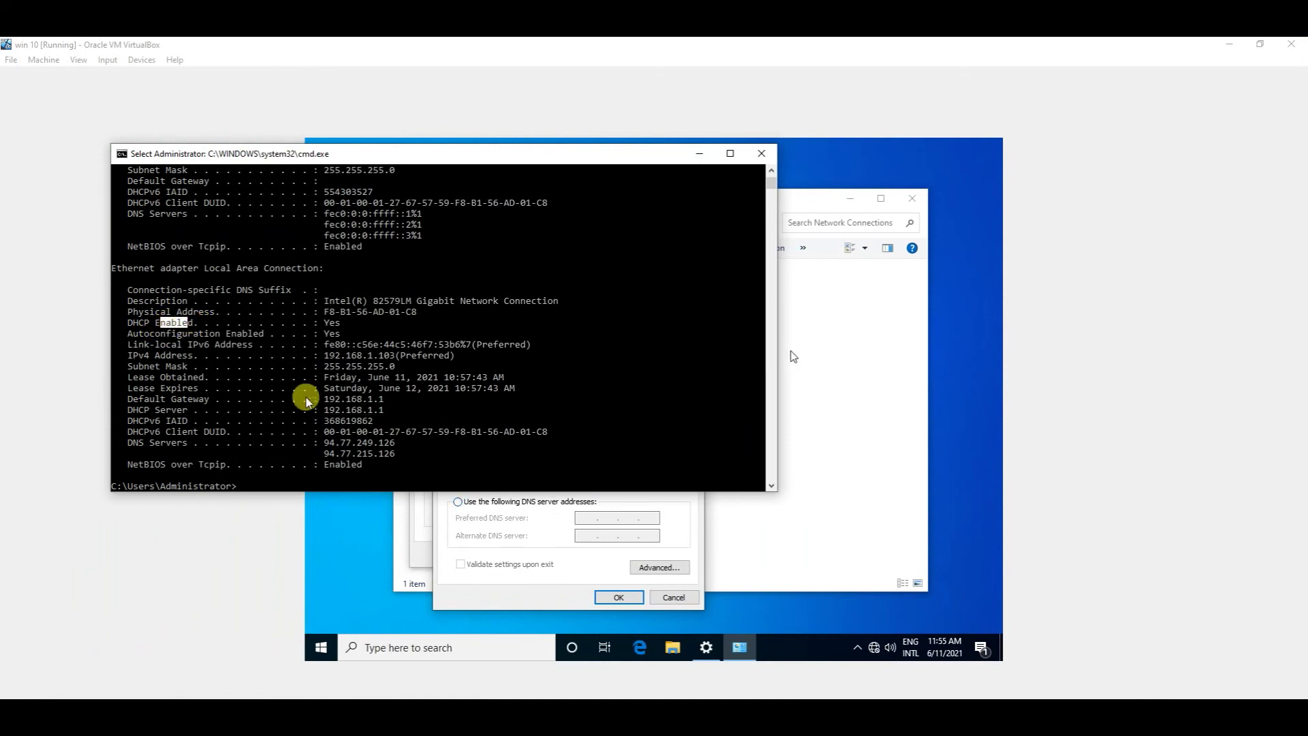
pyautogui.moveTo(118, 323); pyautogui.dragTo(350, 324)
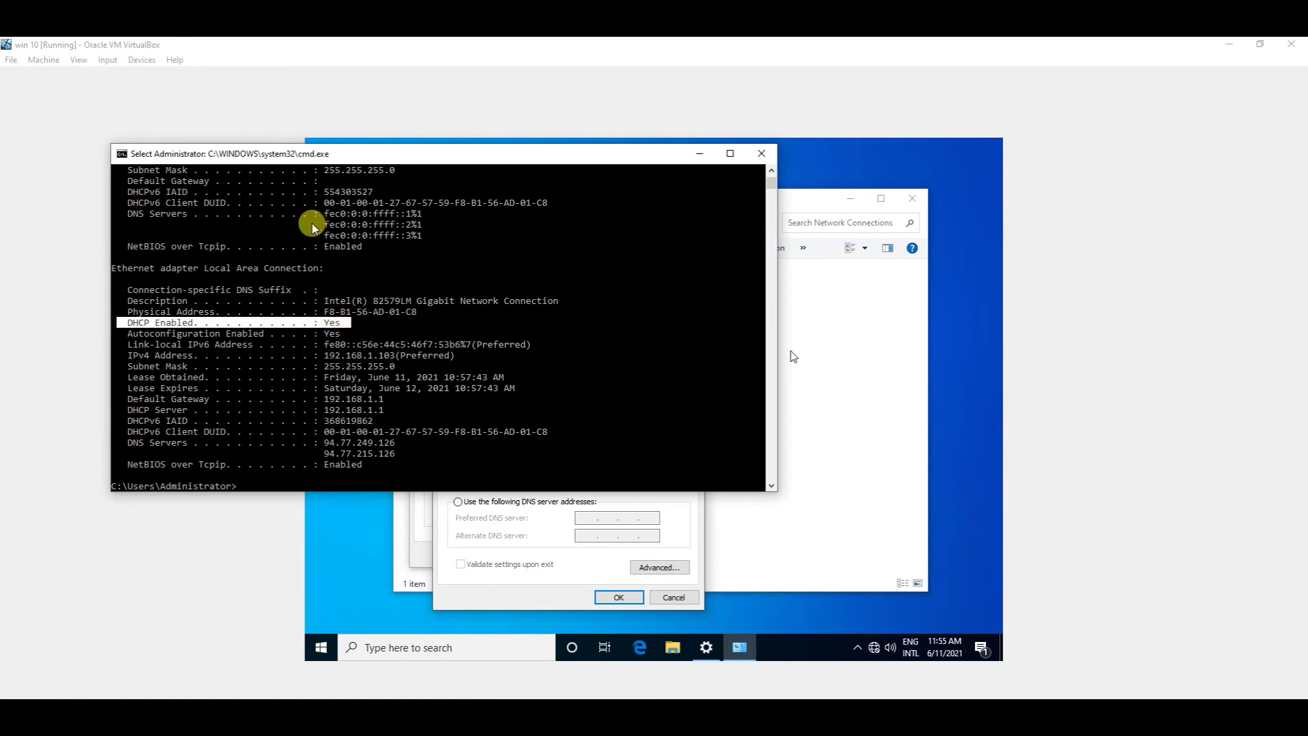
pyautogui.scroll(2, 416, 300)
pyautogui.scroll(6, 398, 282)
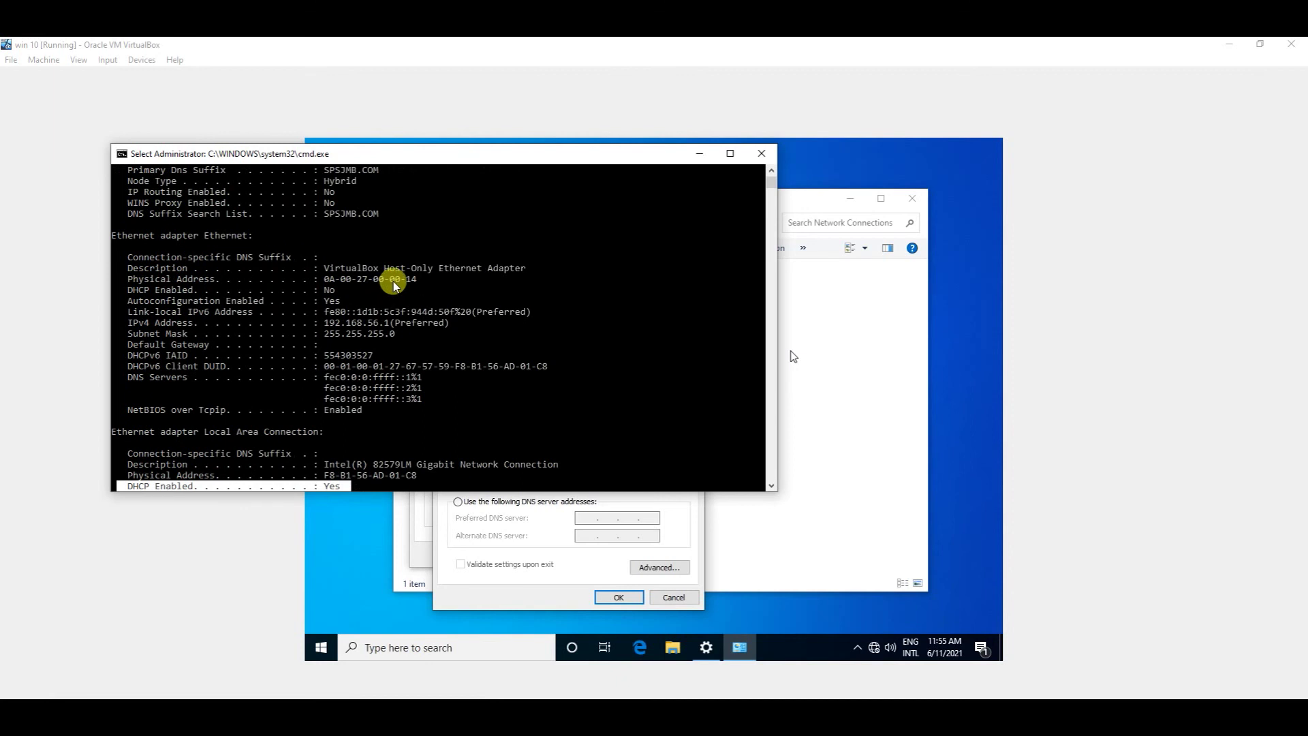
pyautogui.scroll(3, 395, 280)
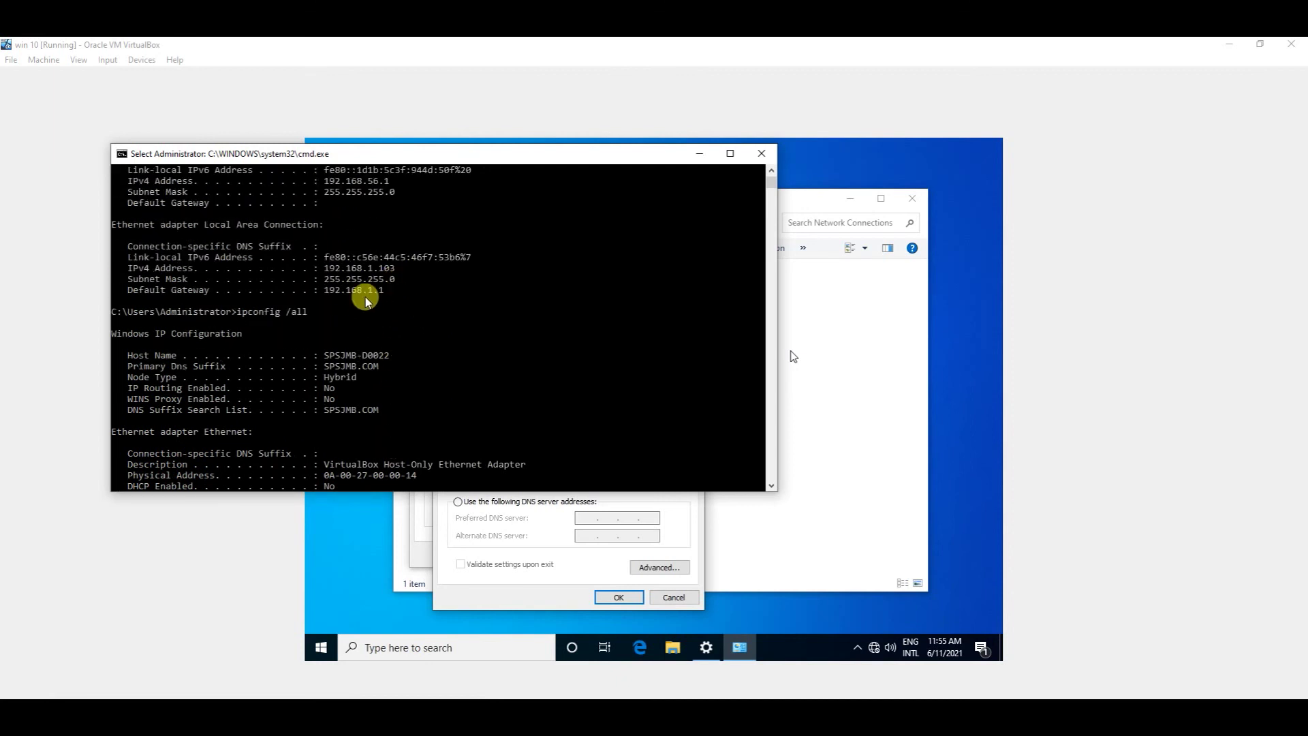
pyautogui.scroll(4, 320, 278)
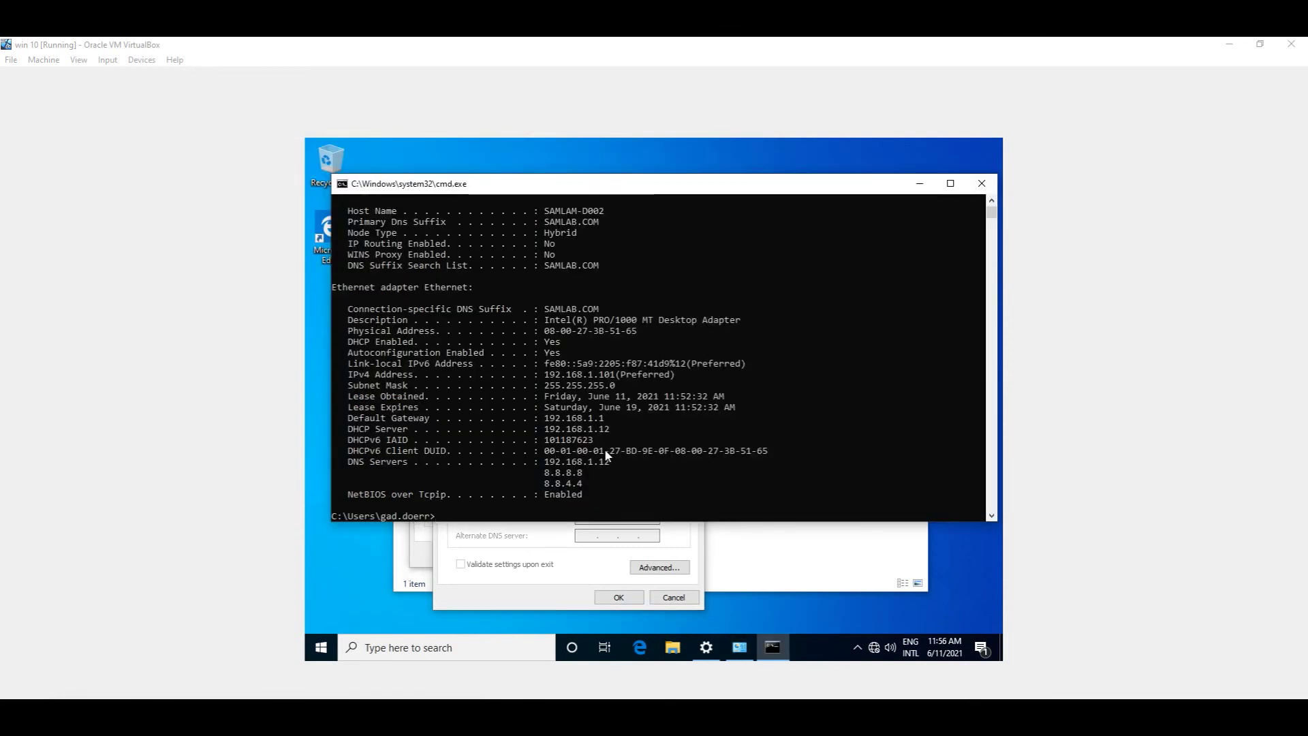
# Step: Highlight DNS 8.8.4.4, suffix SAMLAB.COM, the DHCP Server and gateway lines, then start the What Is DHCP? slide show
pyautogui.moveTo(587, 471)
pyautogui.mouseDown()
pyautogui.moveTo(534, 475)
pyautogui.moveTo(576, 484)
pyautogui.mouseUp()
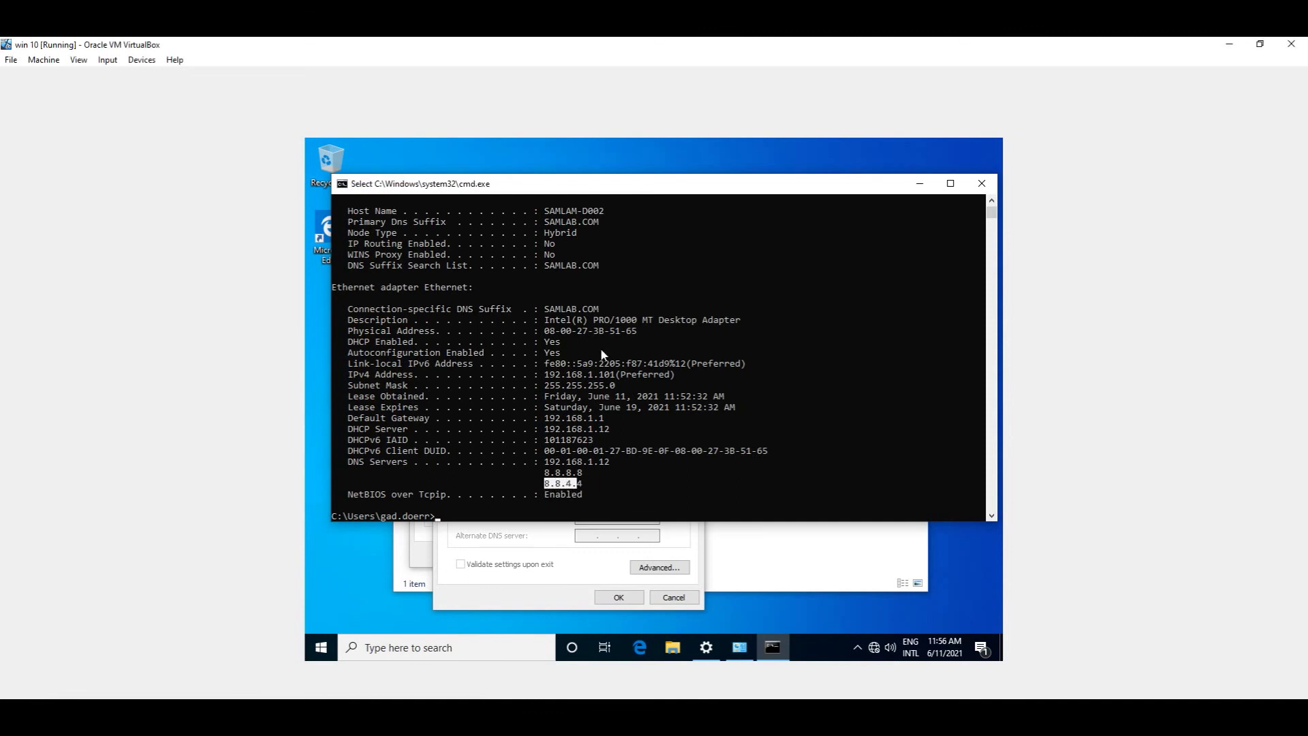
pyautogui.moveTo(609, 310); pyautogui.dragTo(538, 310)
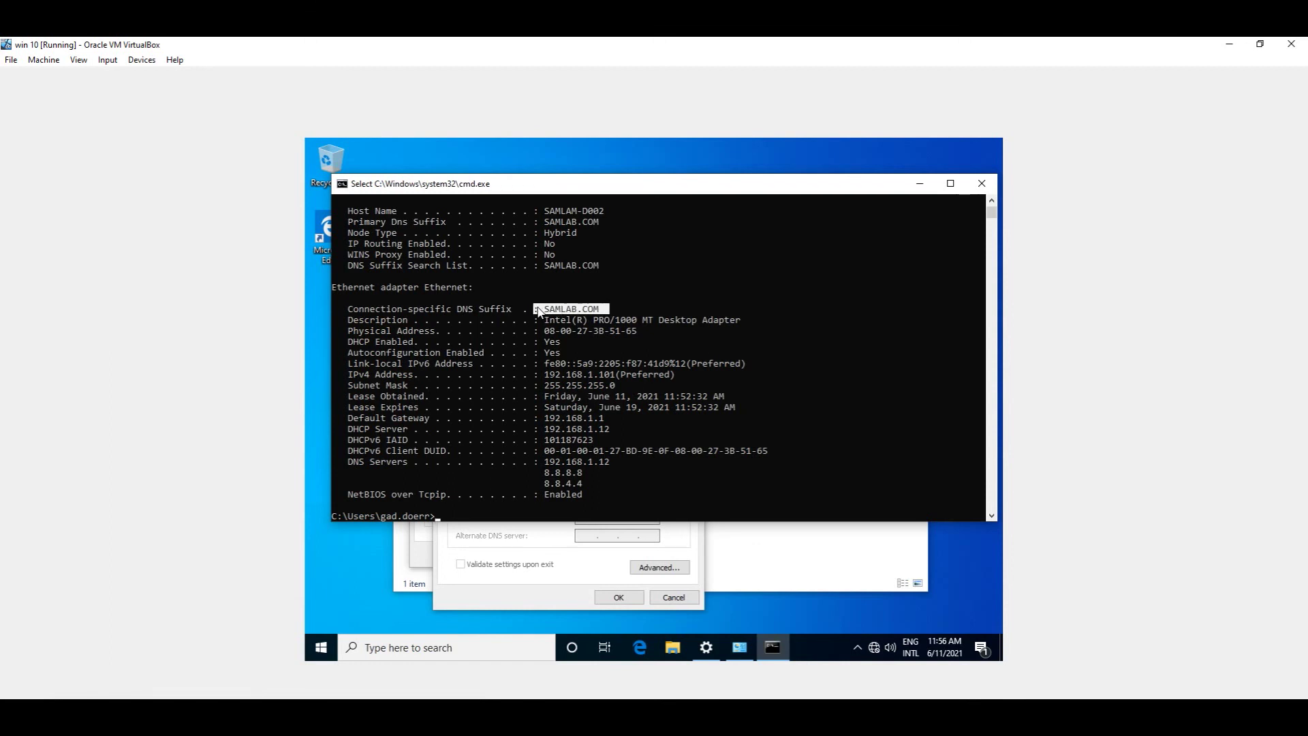
pyautogui.moveTo(348, 429); pyautogui.dragTo(624, 435)
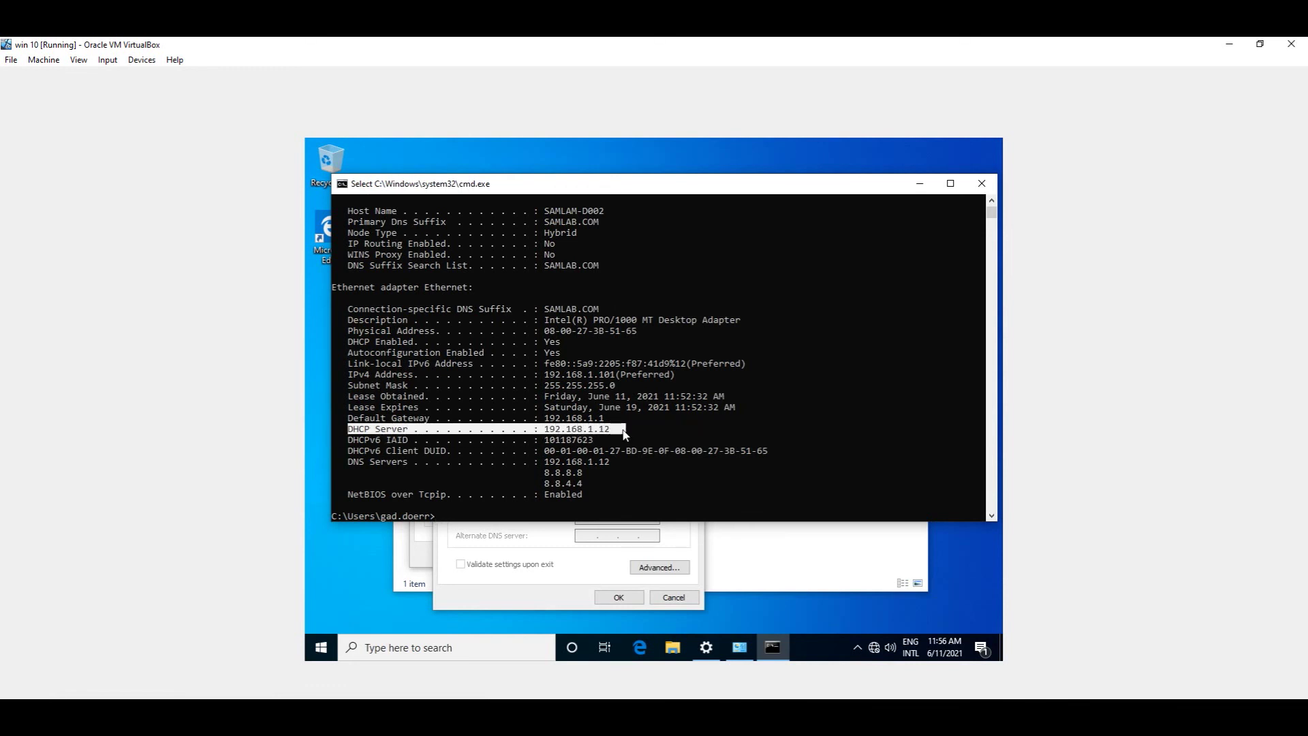
pyautogui.moveTo(622, 430); pyautogui.dragTo(584, 421)
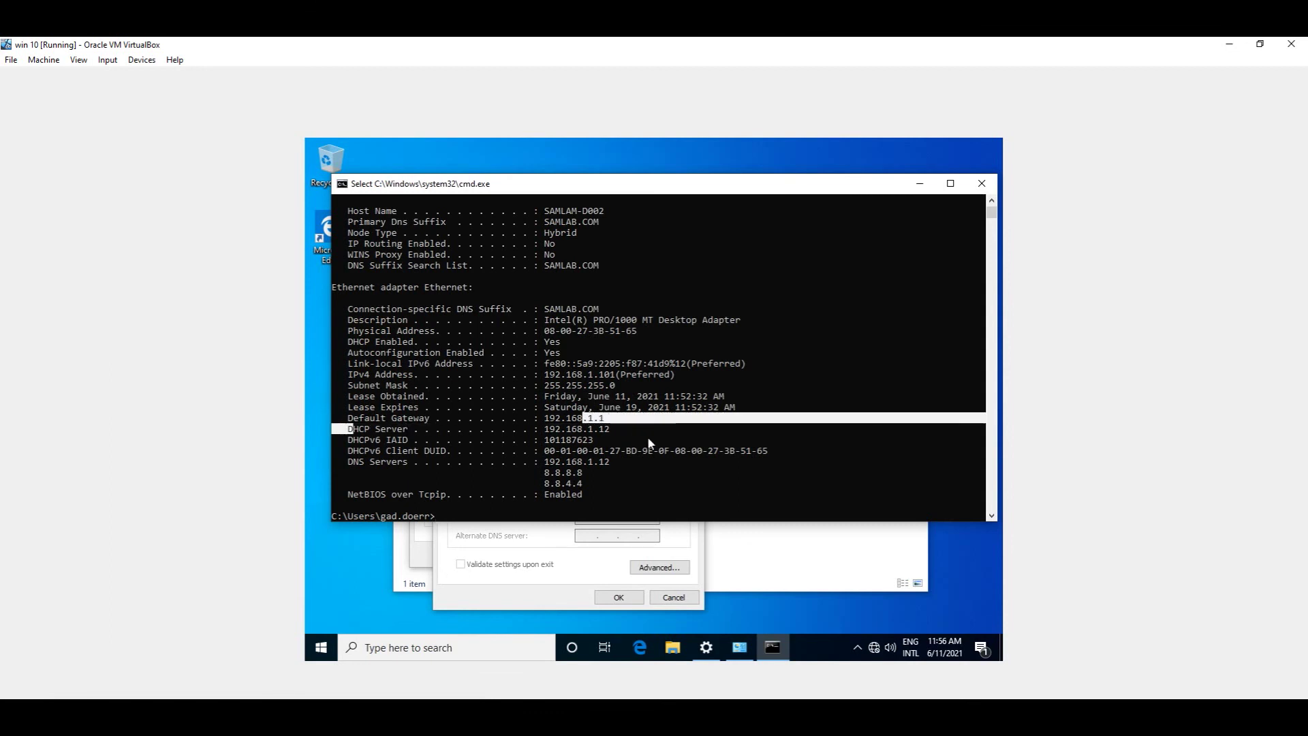
pyautogui.click(649, 440)
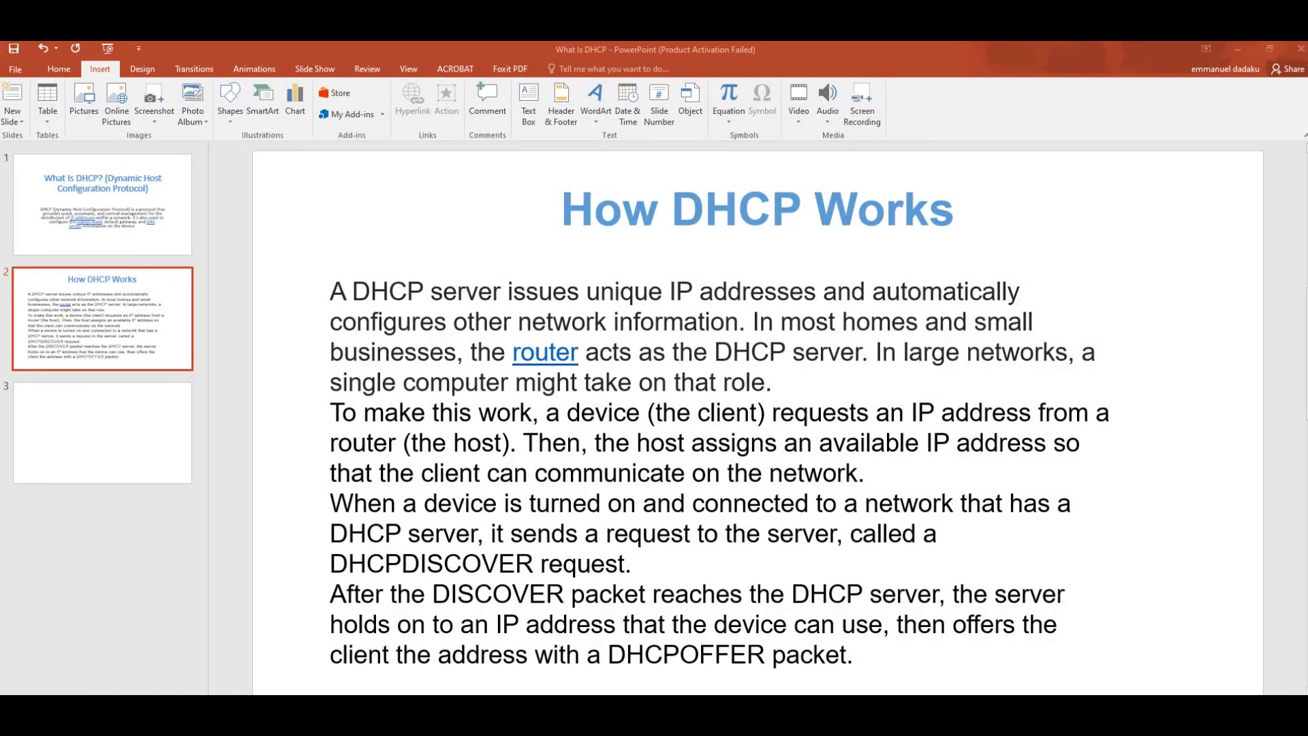
pyautogui.press('F5')
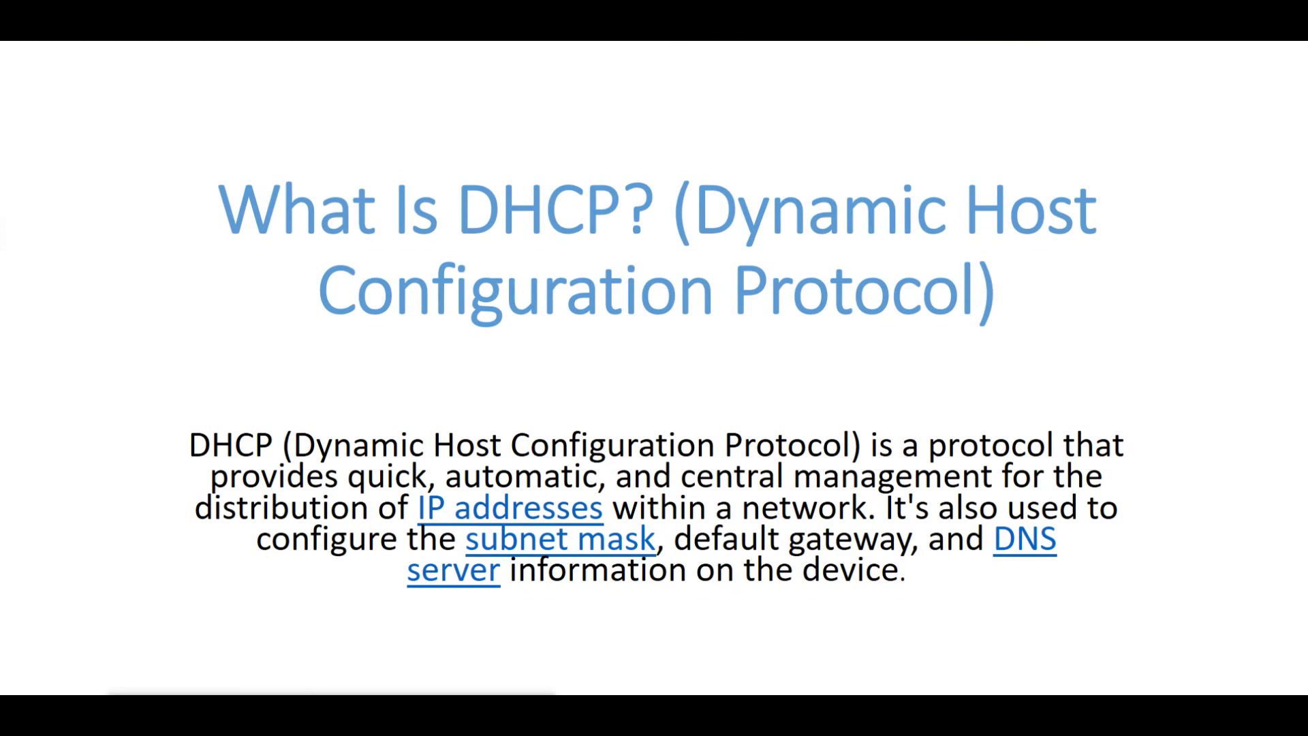